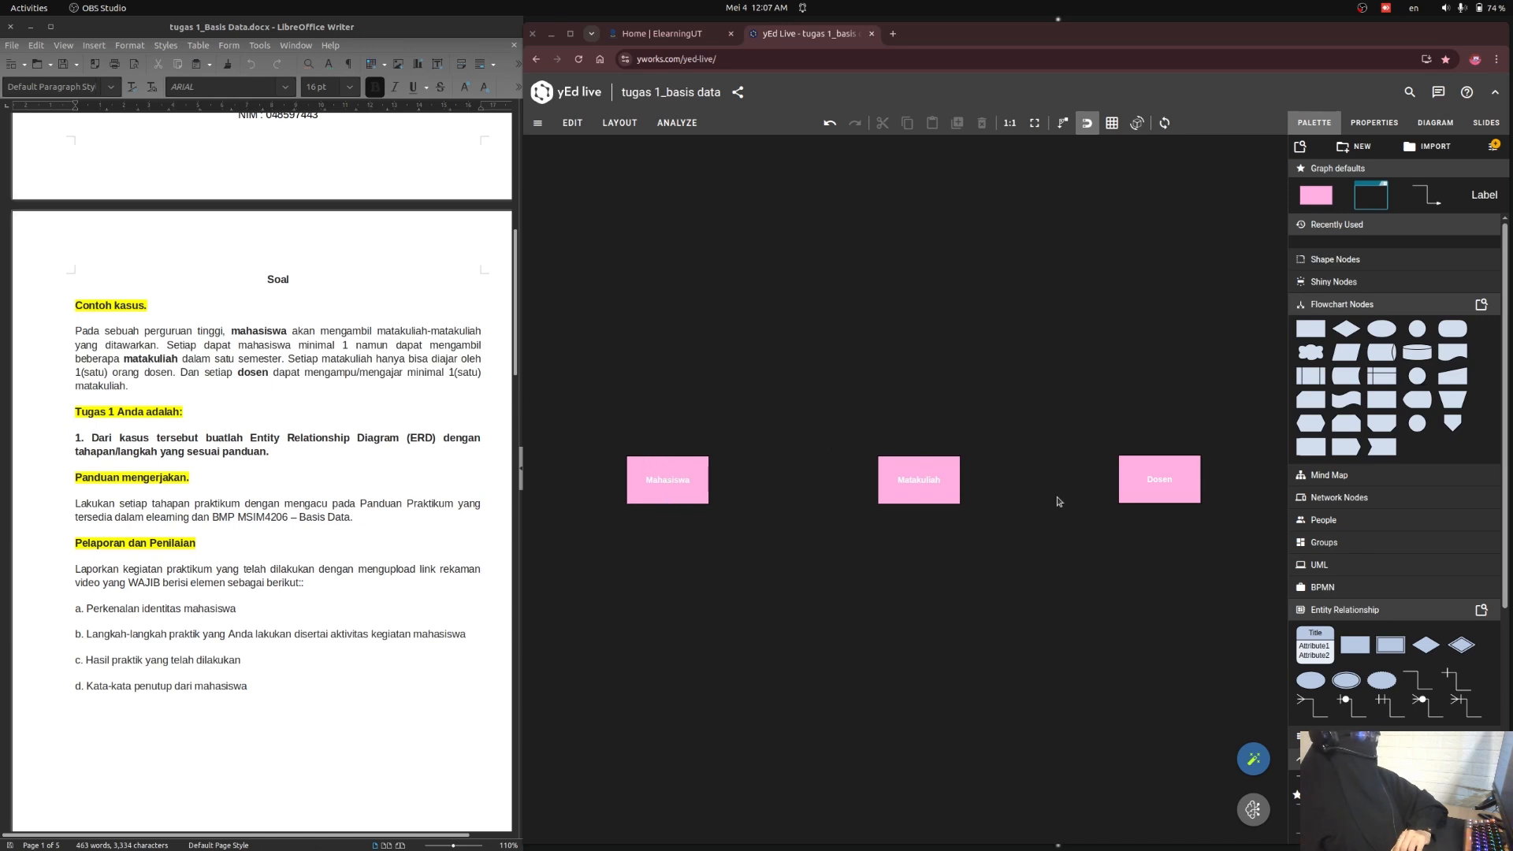
left_click(950, 472)
left_click(1172, 428)
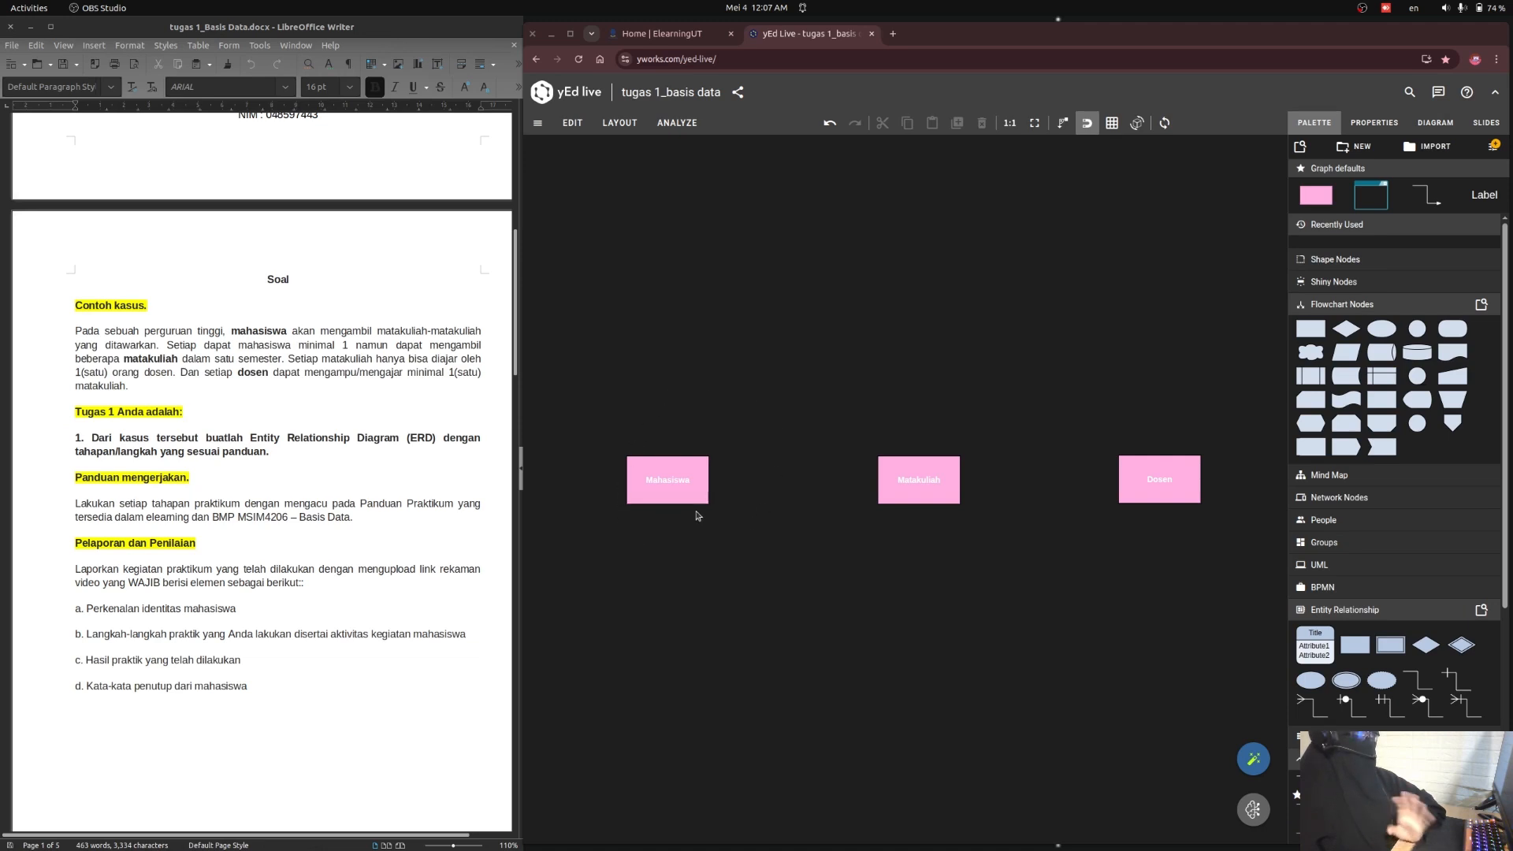
left_click(703, 475)
left_click(756, 410)
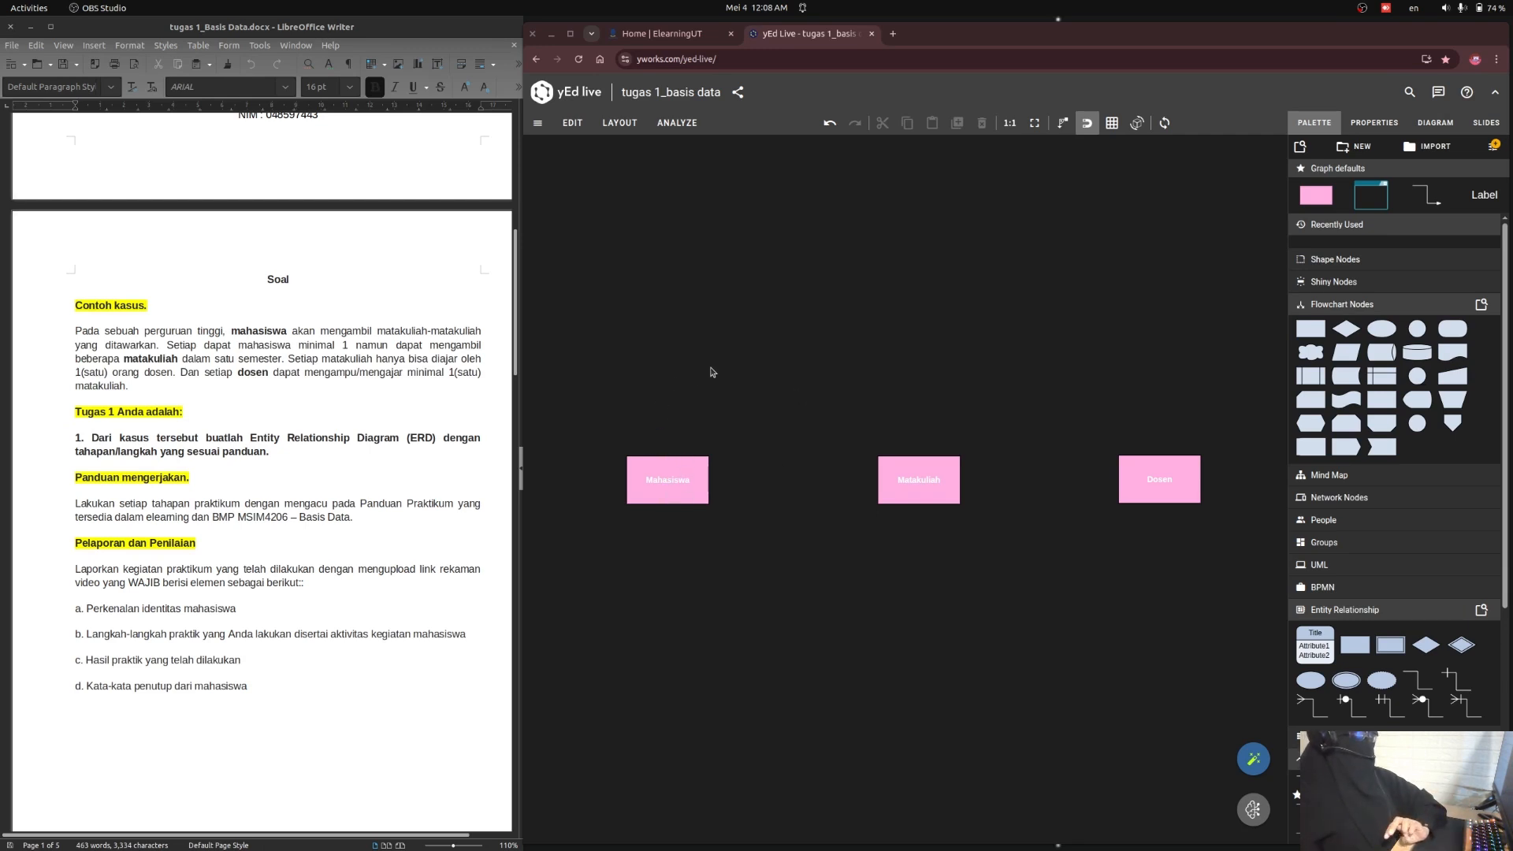
scroll(1343, 668, "down", 1)
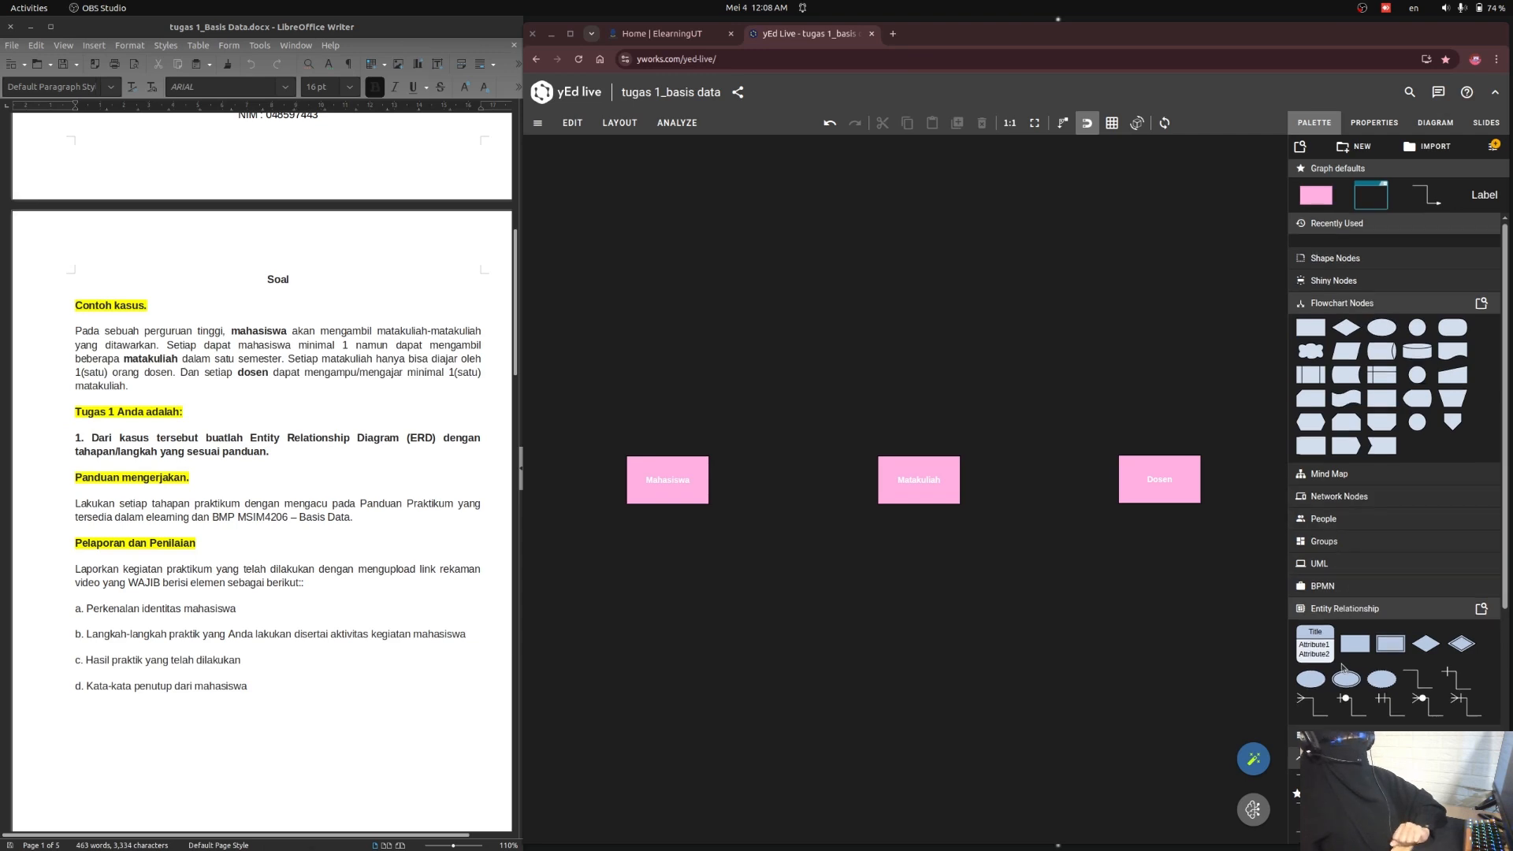
scroll(1344, 668, "down", 3)
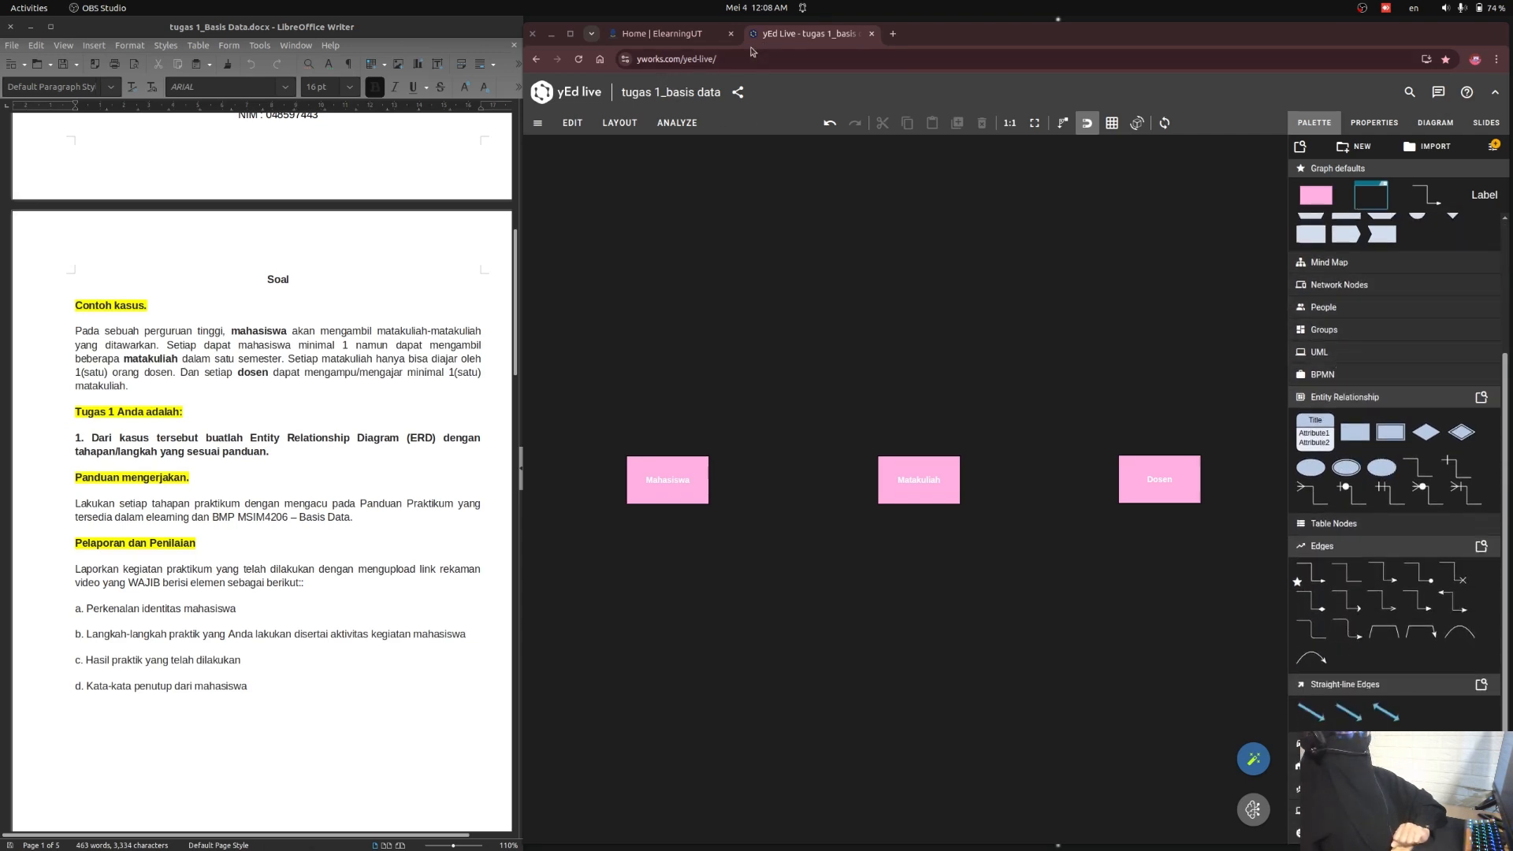
left_click(686, 473)
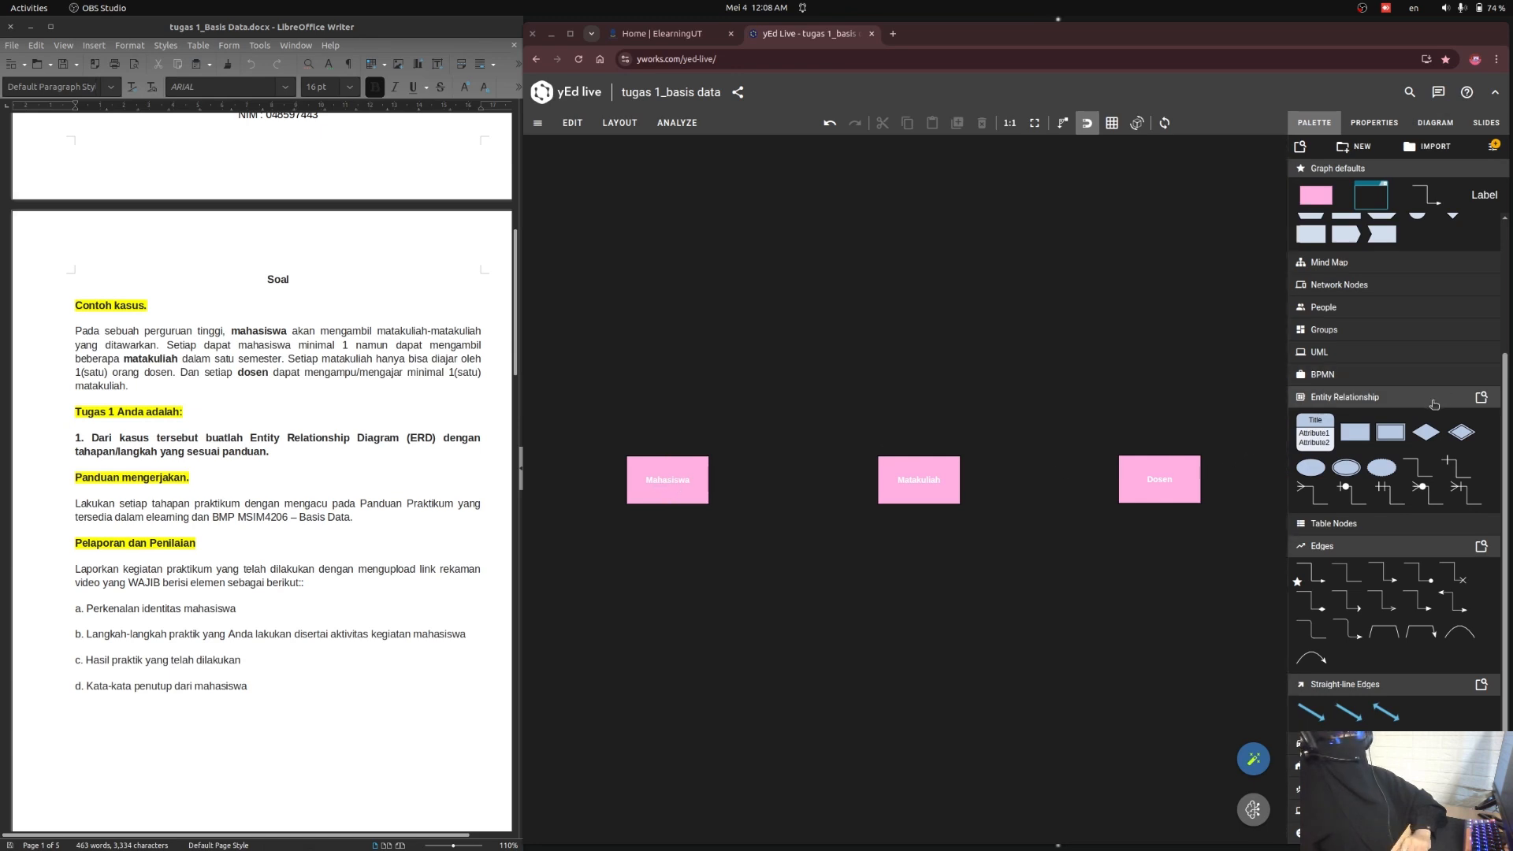
- Collapse the Flowchart Nodes and Edges groups of the shape palette
scroll(1352, 403, "up", 3)
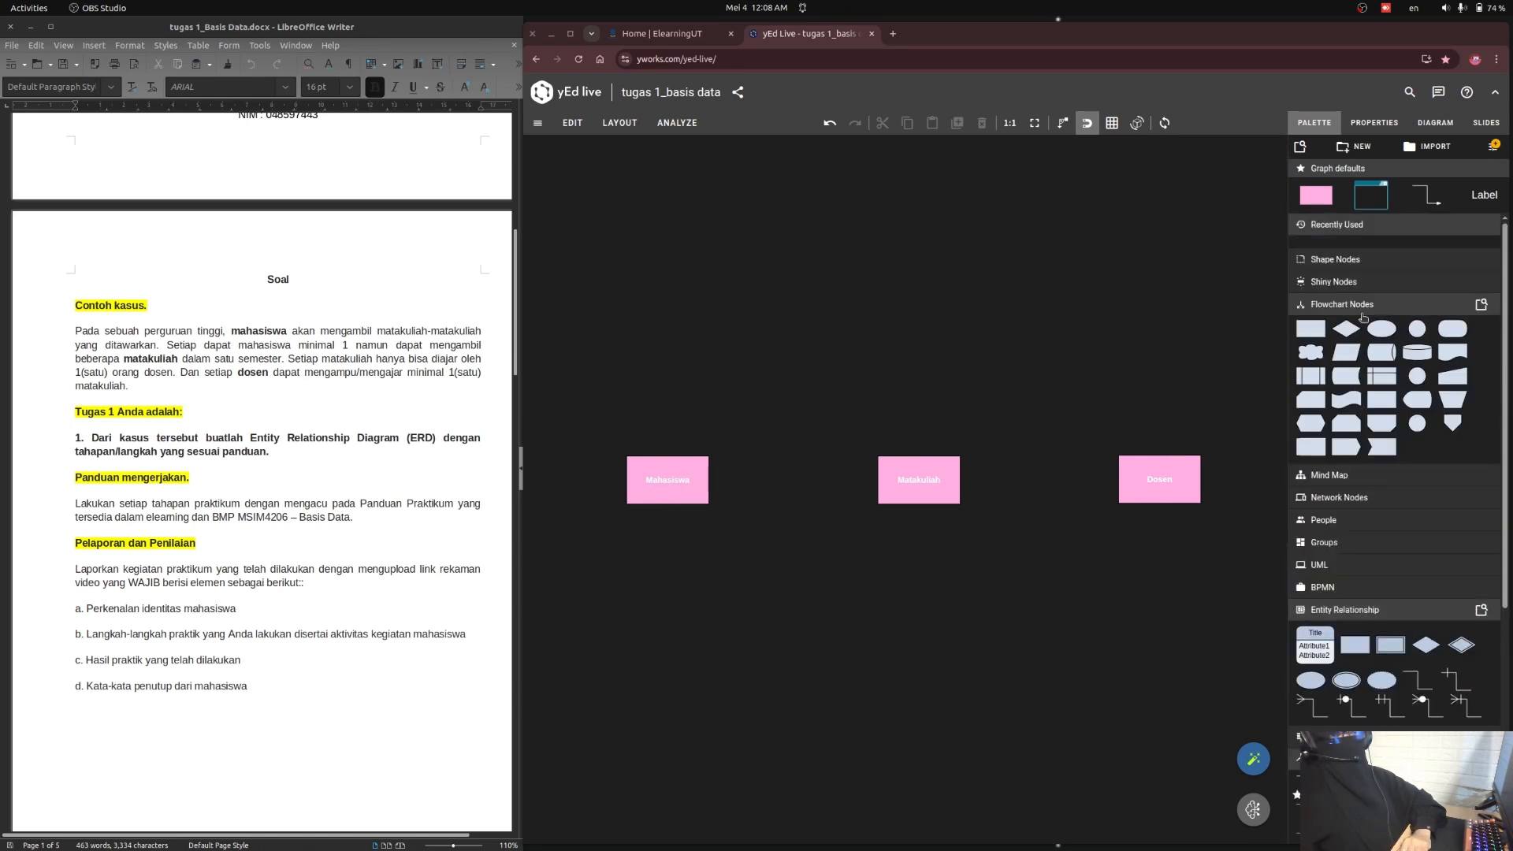
left_click(1391, 305)
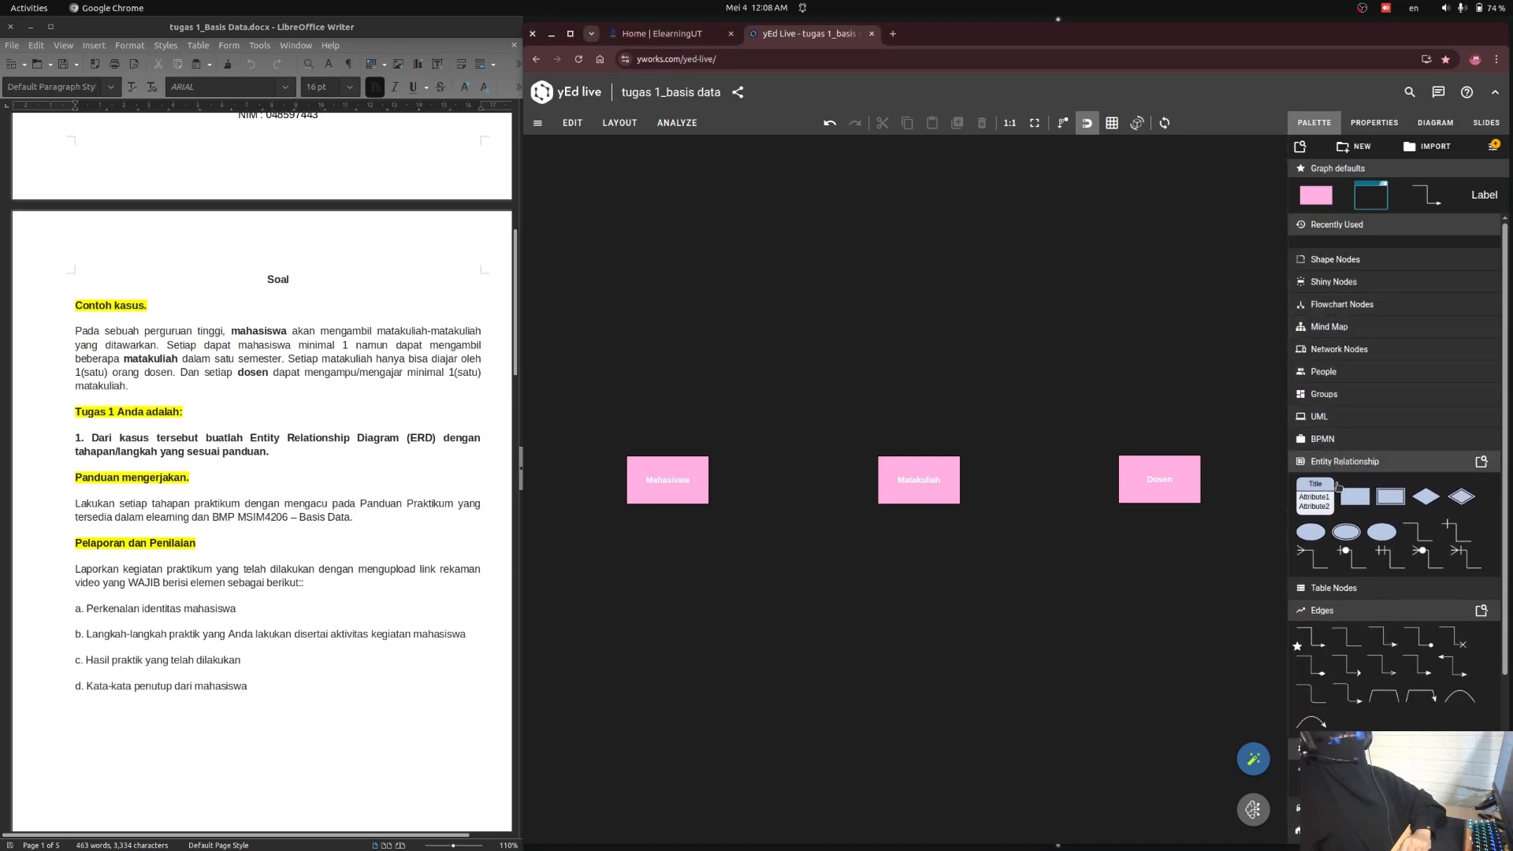
left_click(1355, 613)
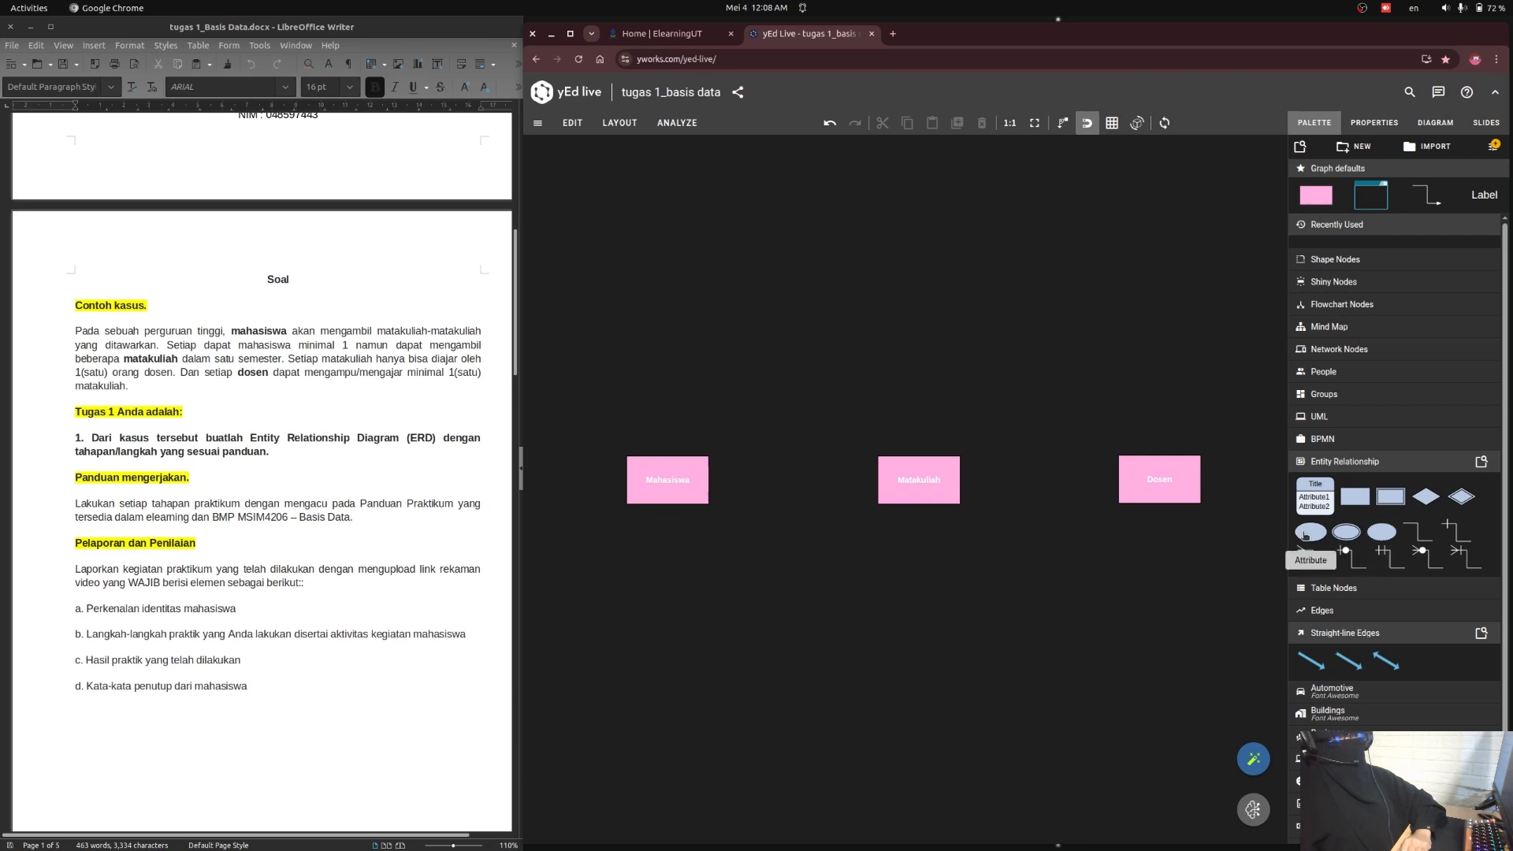
- Add an Entity Relationship Attribute ellipse above the Mahasiswa entity and label it NIM
left_click_drag(1311, 541, 669, 372)
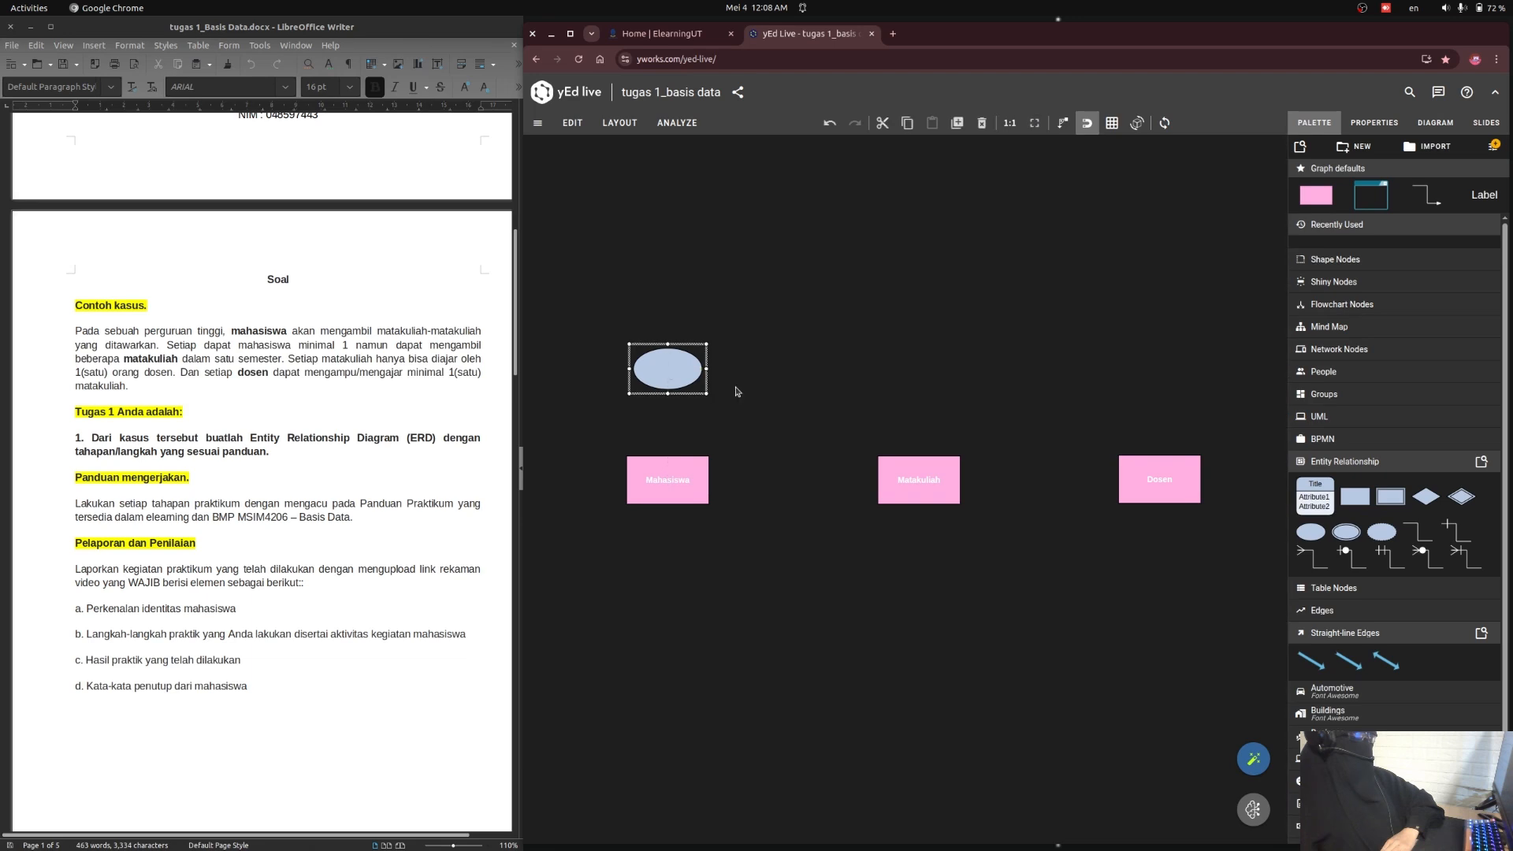
left_click(642, 364)
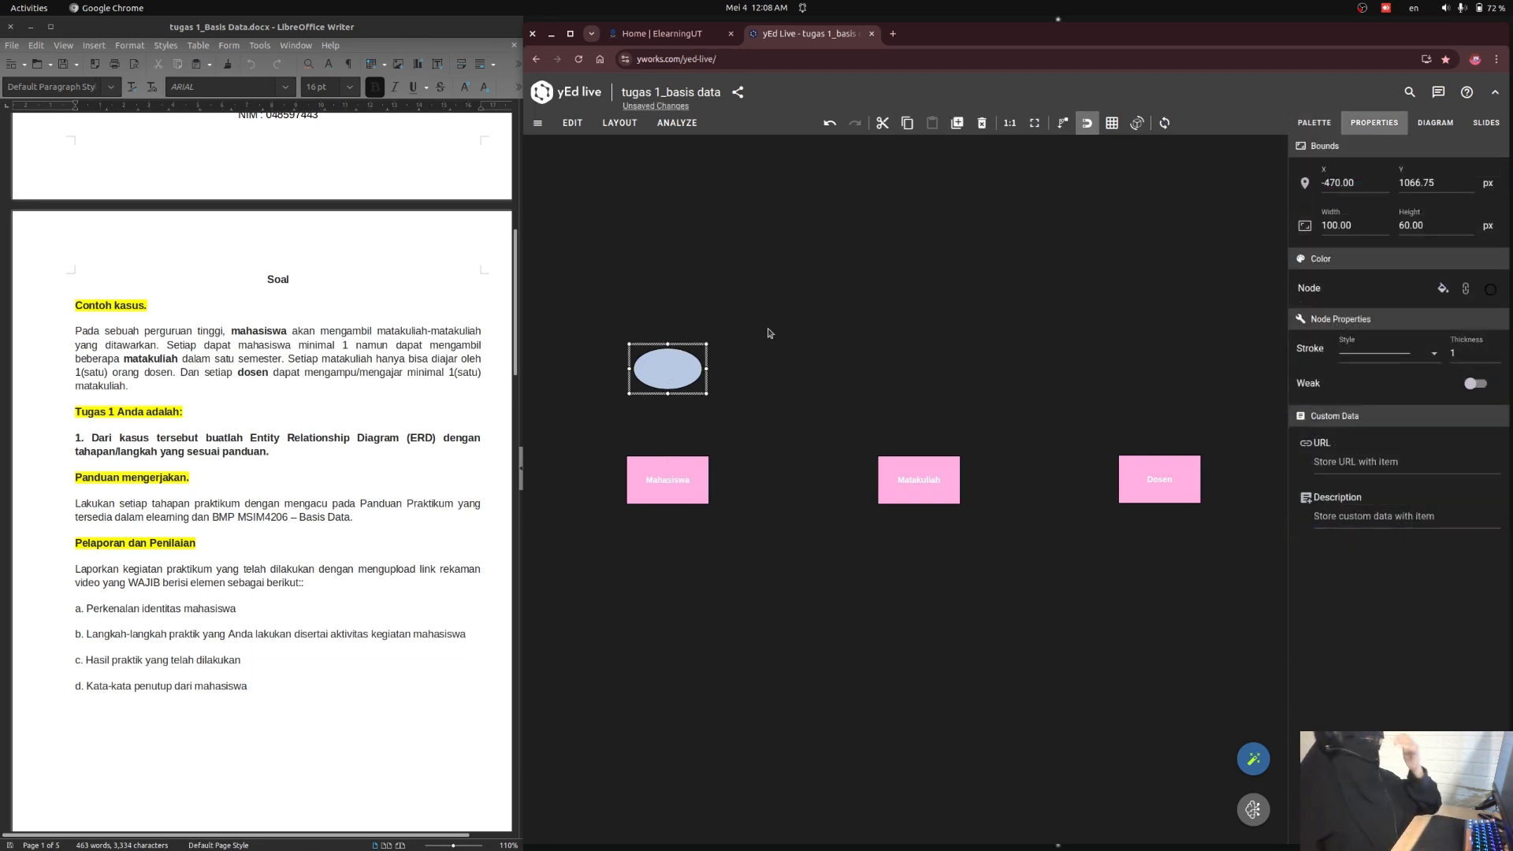
left_click(732, 418)
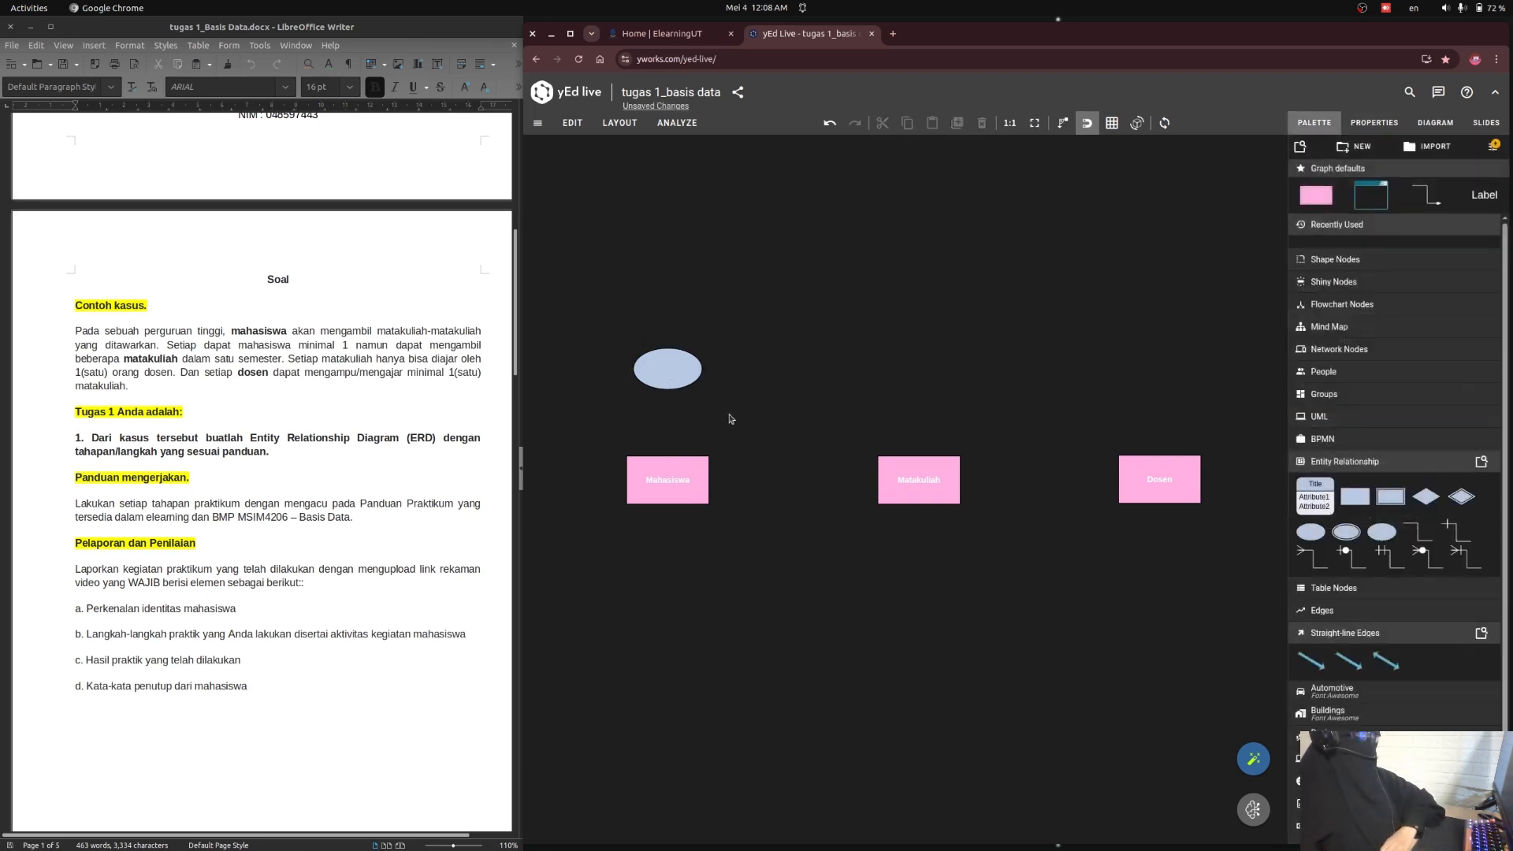
left_click(690, 378)
left_click(733, 368)
left_click(689, 374)
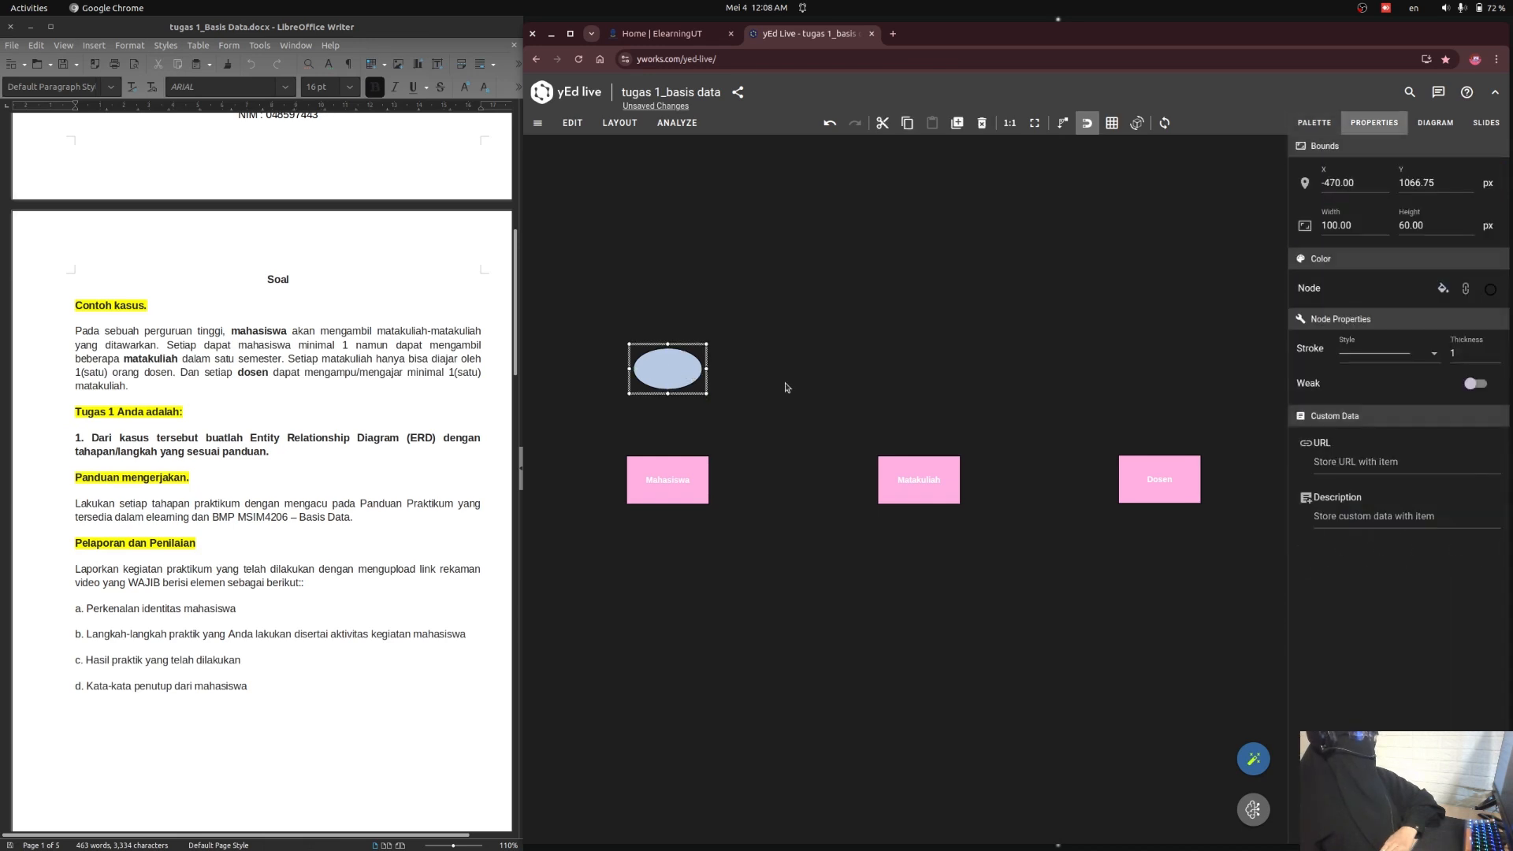
left_click(787, 386)
right_click(688, 379)
left_click(729, 389)
type("NIM")
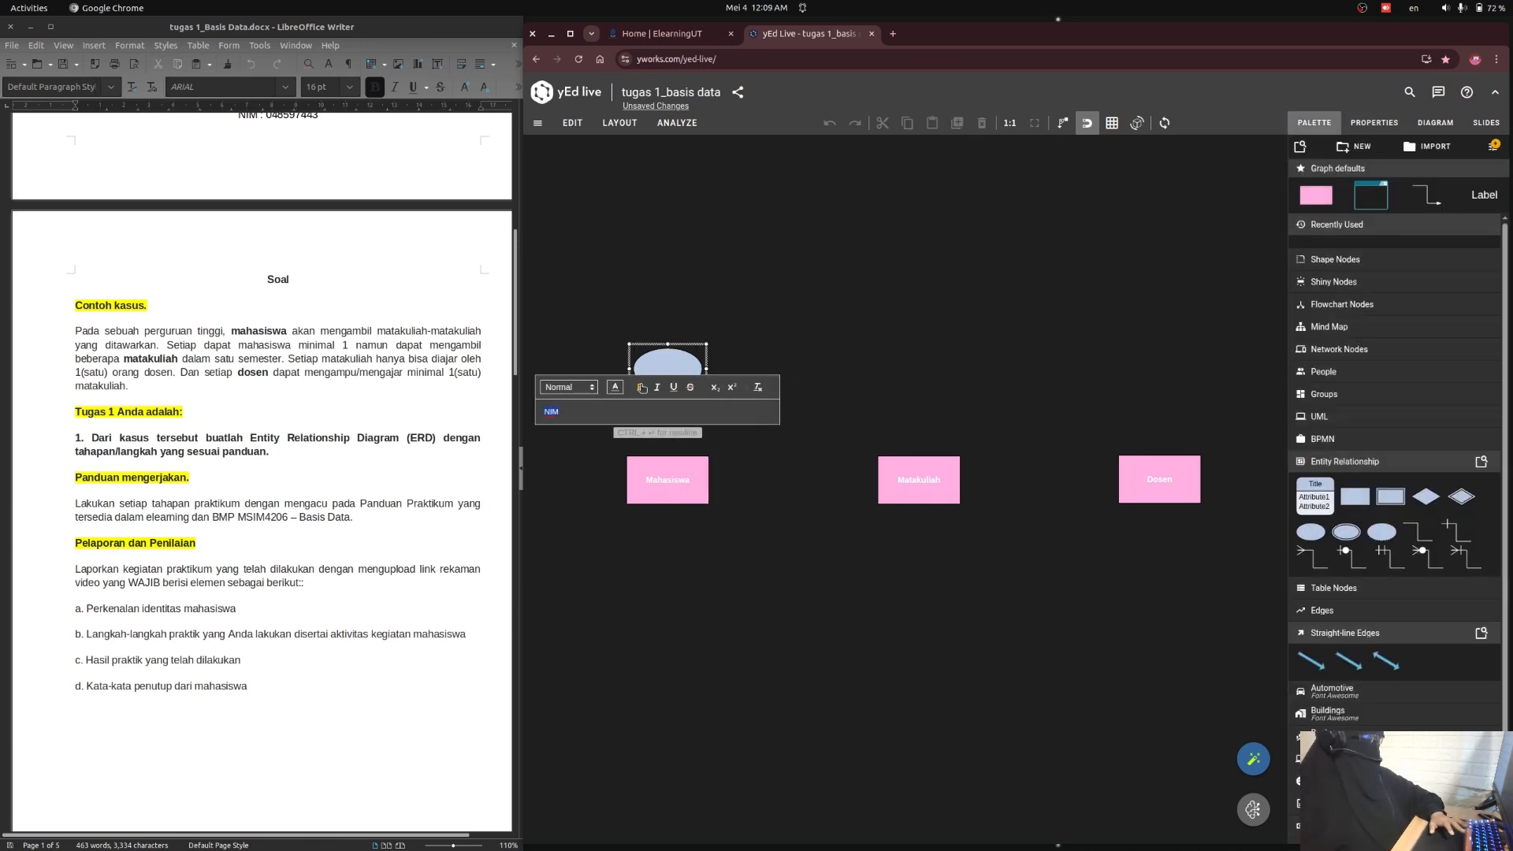
key("Return")
- Underline the label of the NIM attribute
left_click_drag(676, 383, 682, 366)
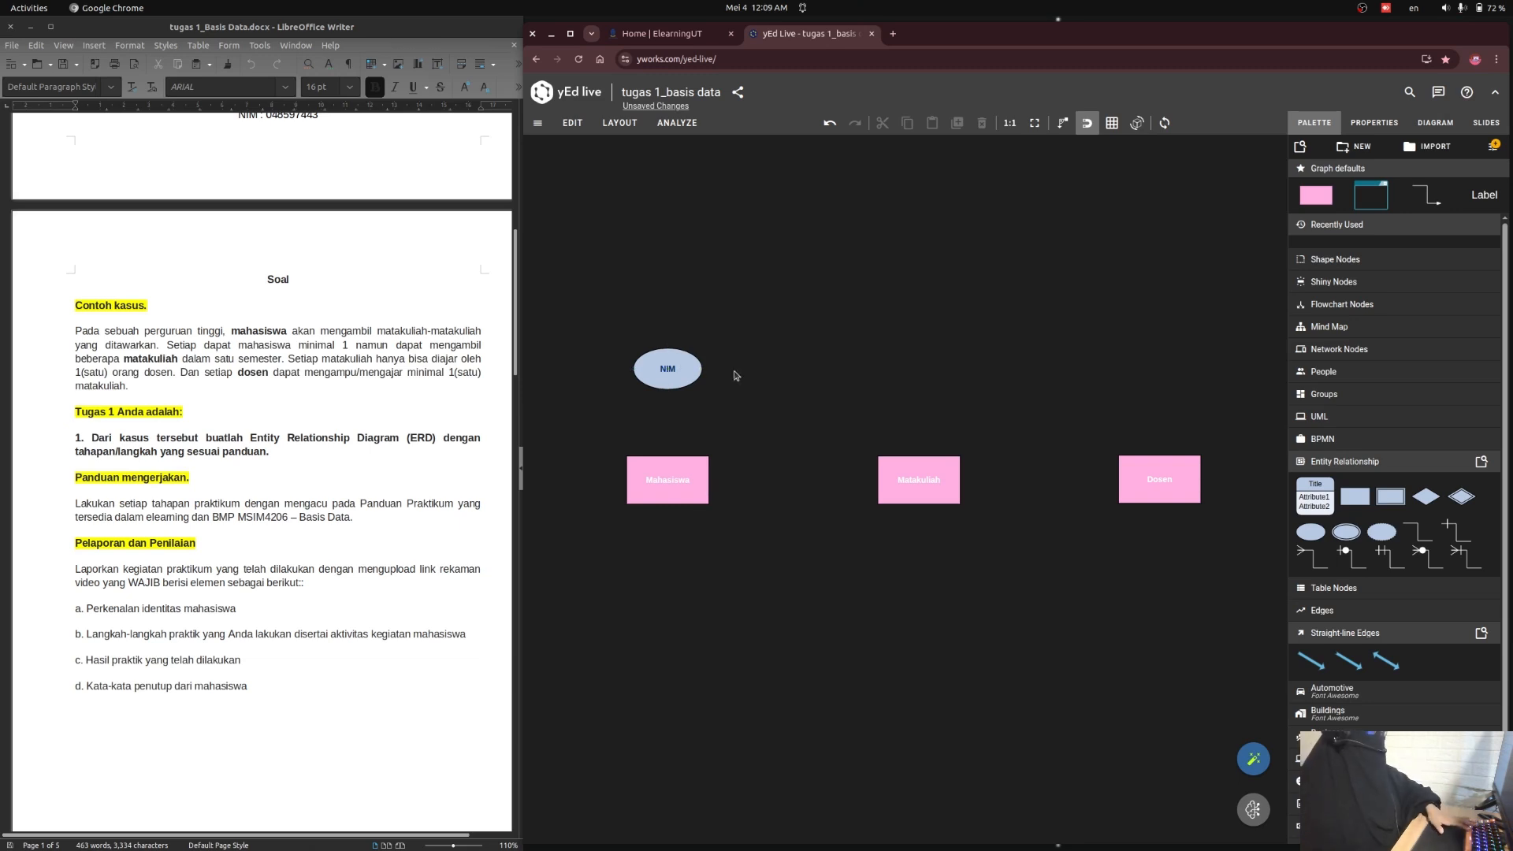
double_click(675, 370)
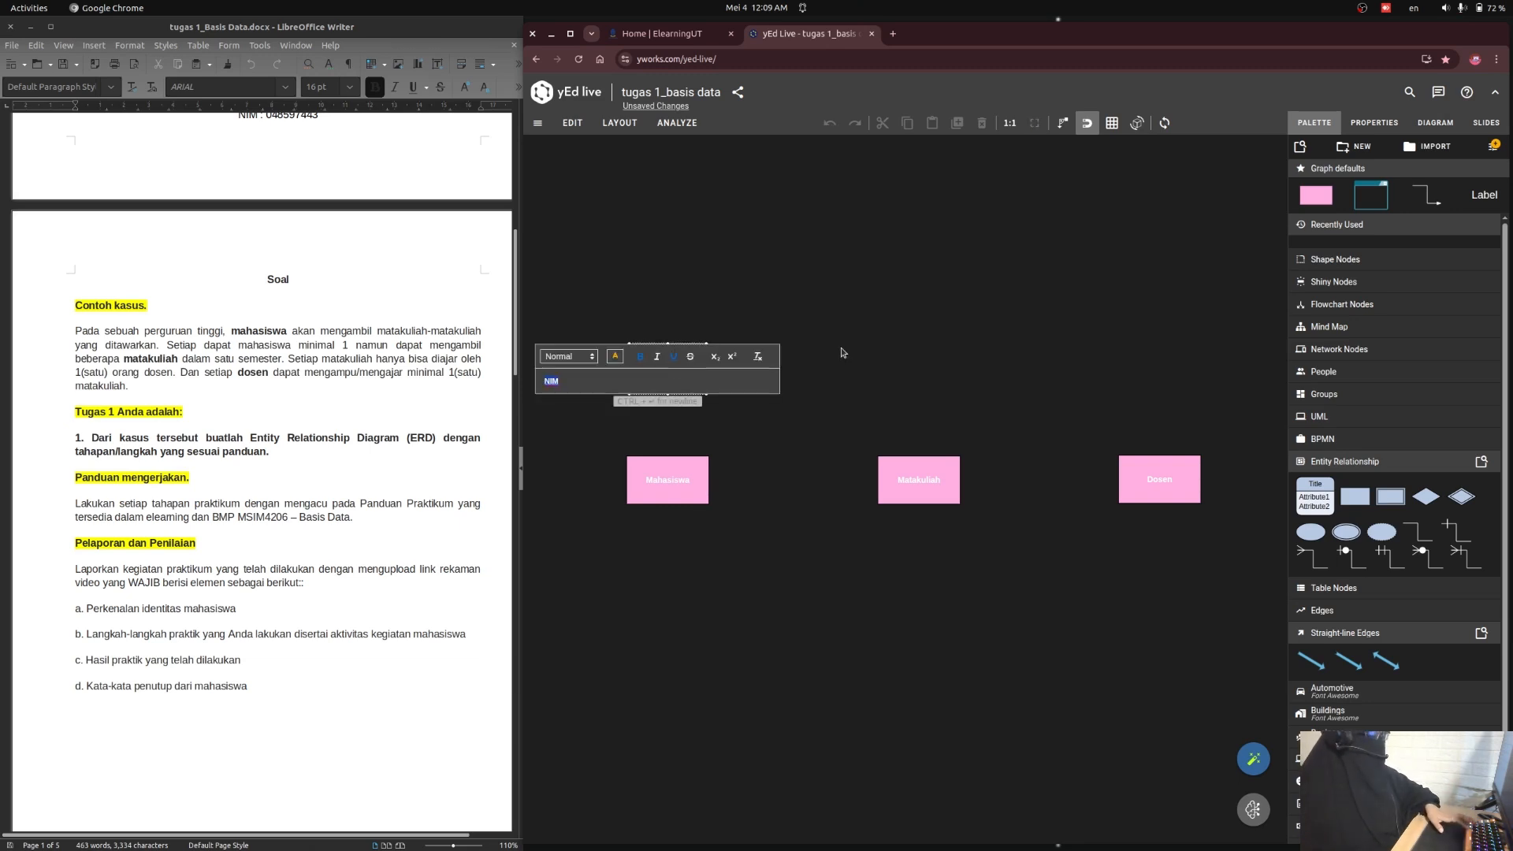
left_click(877, 310)
- Duplicate the NIM attribute, place the copy below the Mahasiswa entity and relabel it nama_mahasiswa
scroll(744, 423, "down", 2)
left_click(687, 389)
left_click(957, 123)
left_click_drag(701, 390, 695, 567)
right_click(695, 567)
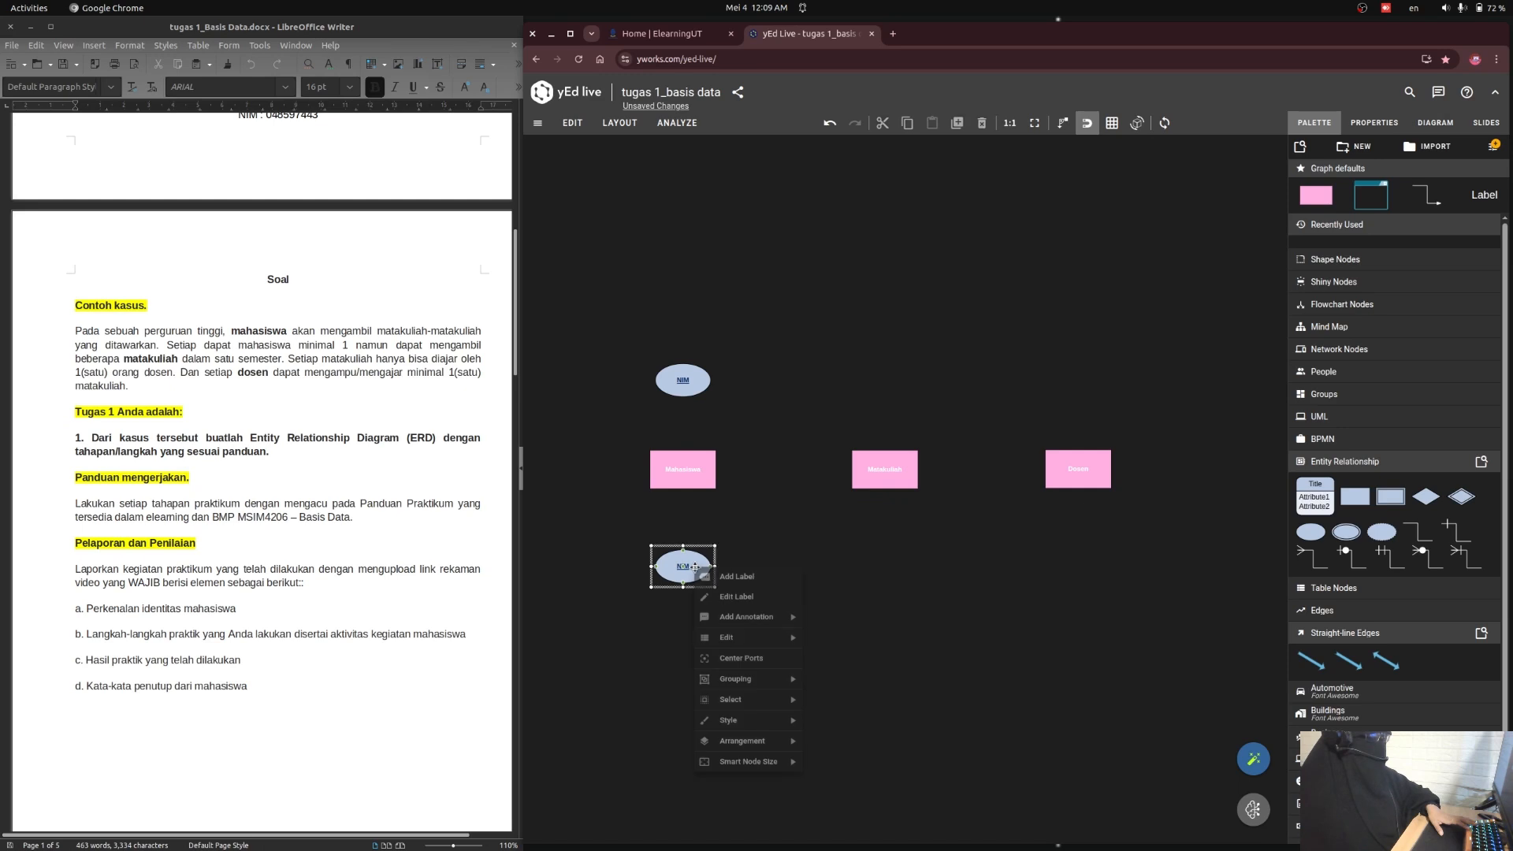
left_click(737, 597)
type("nama_mahasiswa")
left_click(631, 610)
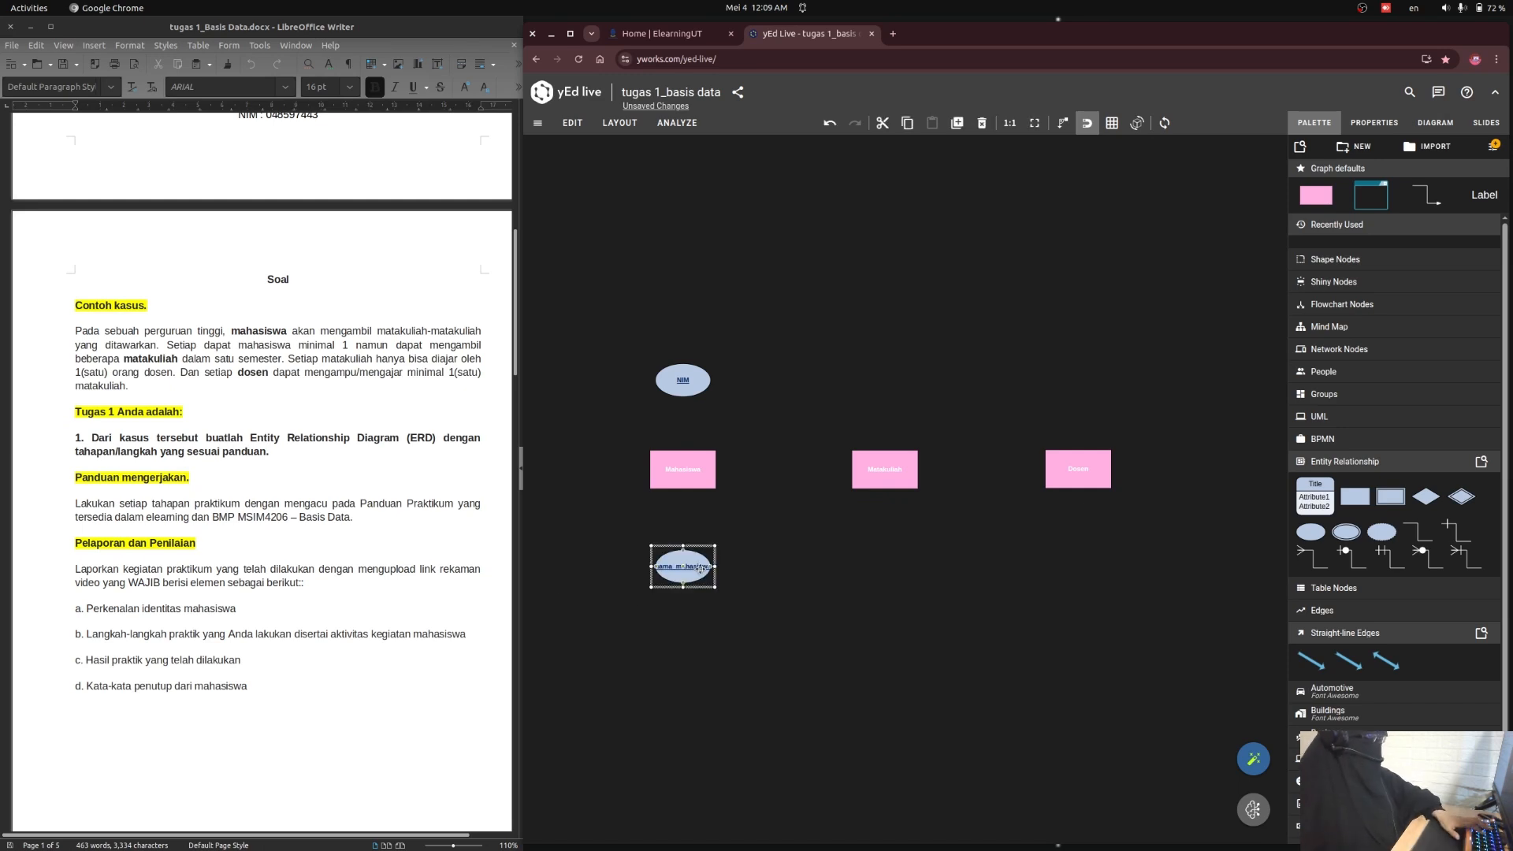
- Set the label font size of the nama_mahasiswa and NIM attributes to 9 px
scroll(699, 569, "up", 4)
left_click(1463, 503)
left_click(1463, 502)
left_click(1463, 502)
left_click(863, 293)
left_click(655, 214)
left_click(924, 669)
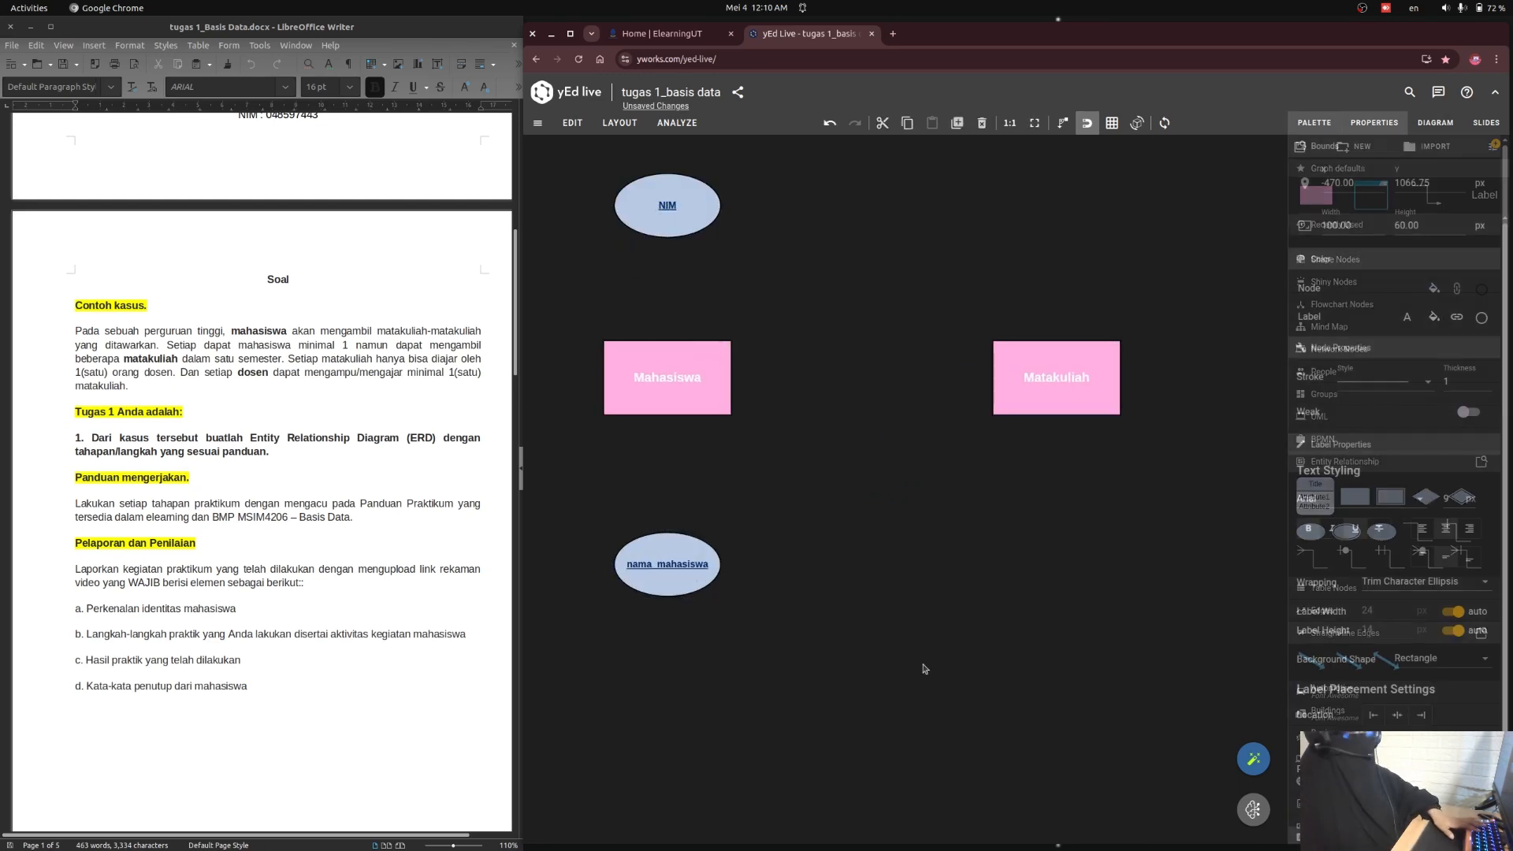
- Remove the underline from the nama_mahasiswa label
double_click(641, 567)
left_click(668, 551)
left_click(674, 684)
scroll(678, 696, "down", 1)
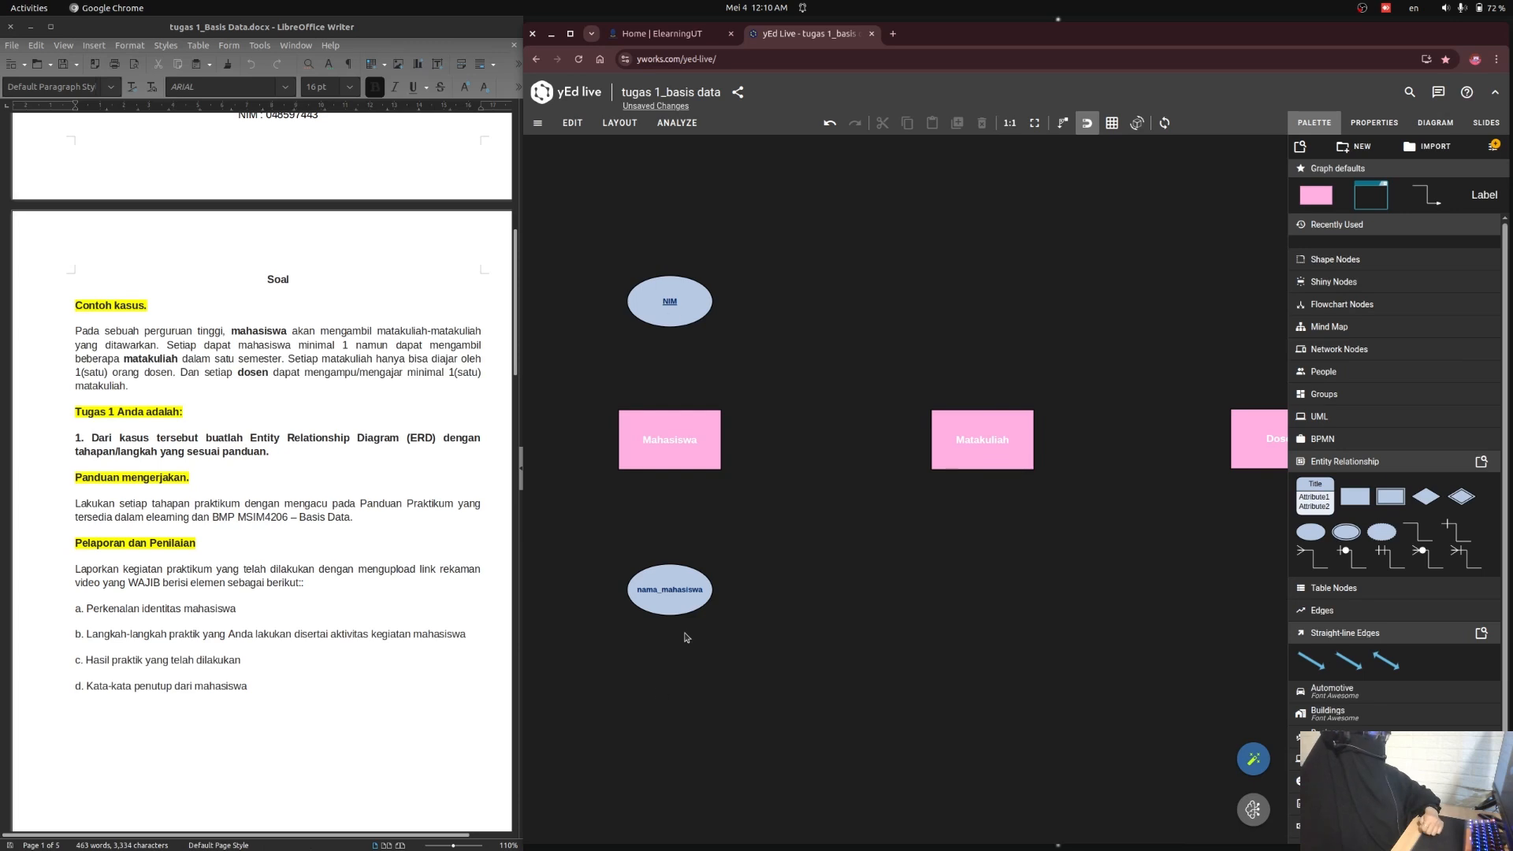
- Duplicate the NIM attribute to the upper left of the Mahasiswa entity and label the copy jenis_kelamin without an underline
scroll(792, 669, "down", 2)
scroll(654, 619, "up", 2)
left_click(747, 335)
left_click(956, 123)
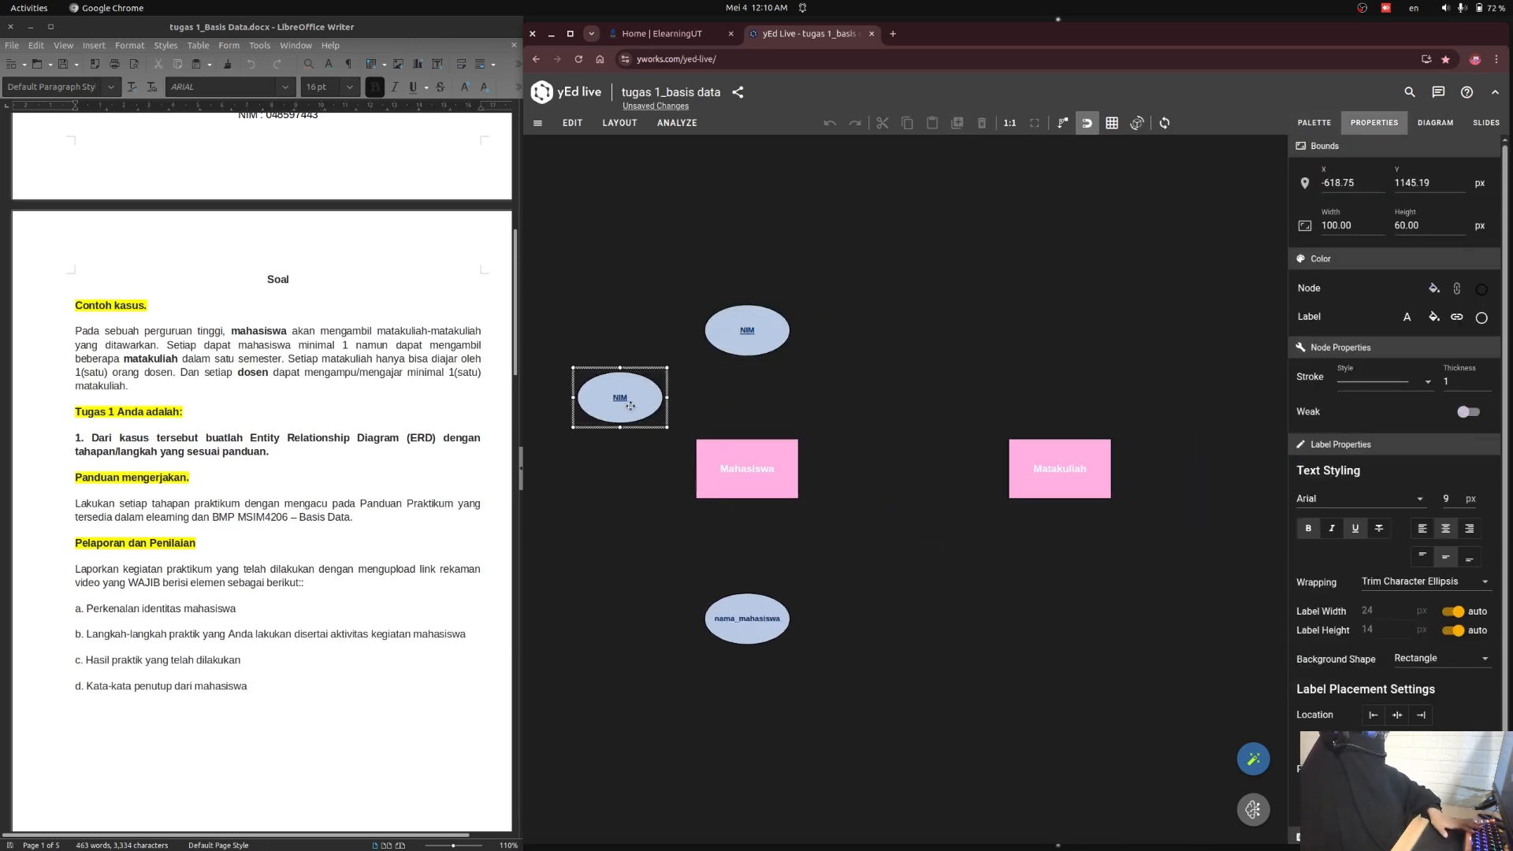
double_click(635, 406)
type("jenis_kelamin")
key("Return")
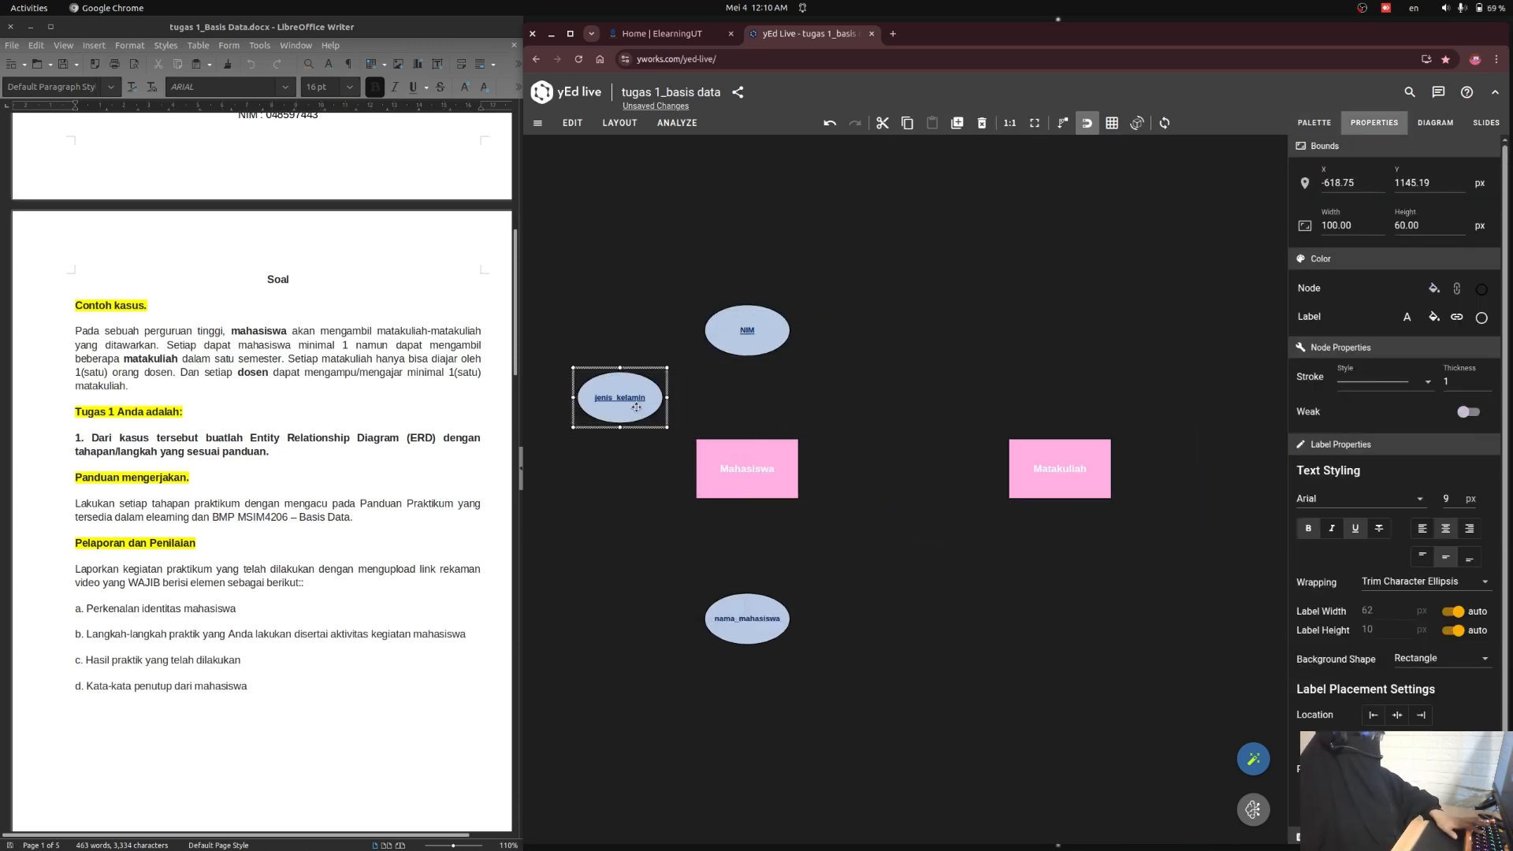
double_click(634, 406)
left_click(673, 385)
key("Return")
- Duplicate jenis_kelamin to the lower left of Mahasiswa, relabel the copy program_studi, and move nama_mahasiswa slightly closer to its entity
left_click(956, 123)
left_click_drag(631, 425, 621, 539)
right_click(621, 540)
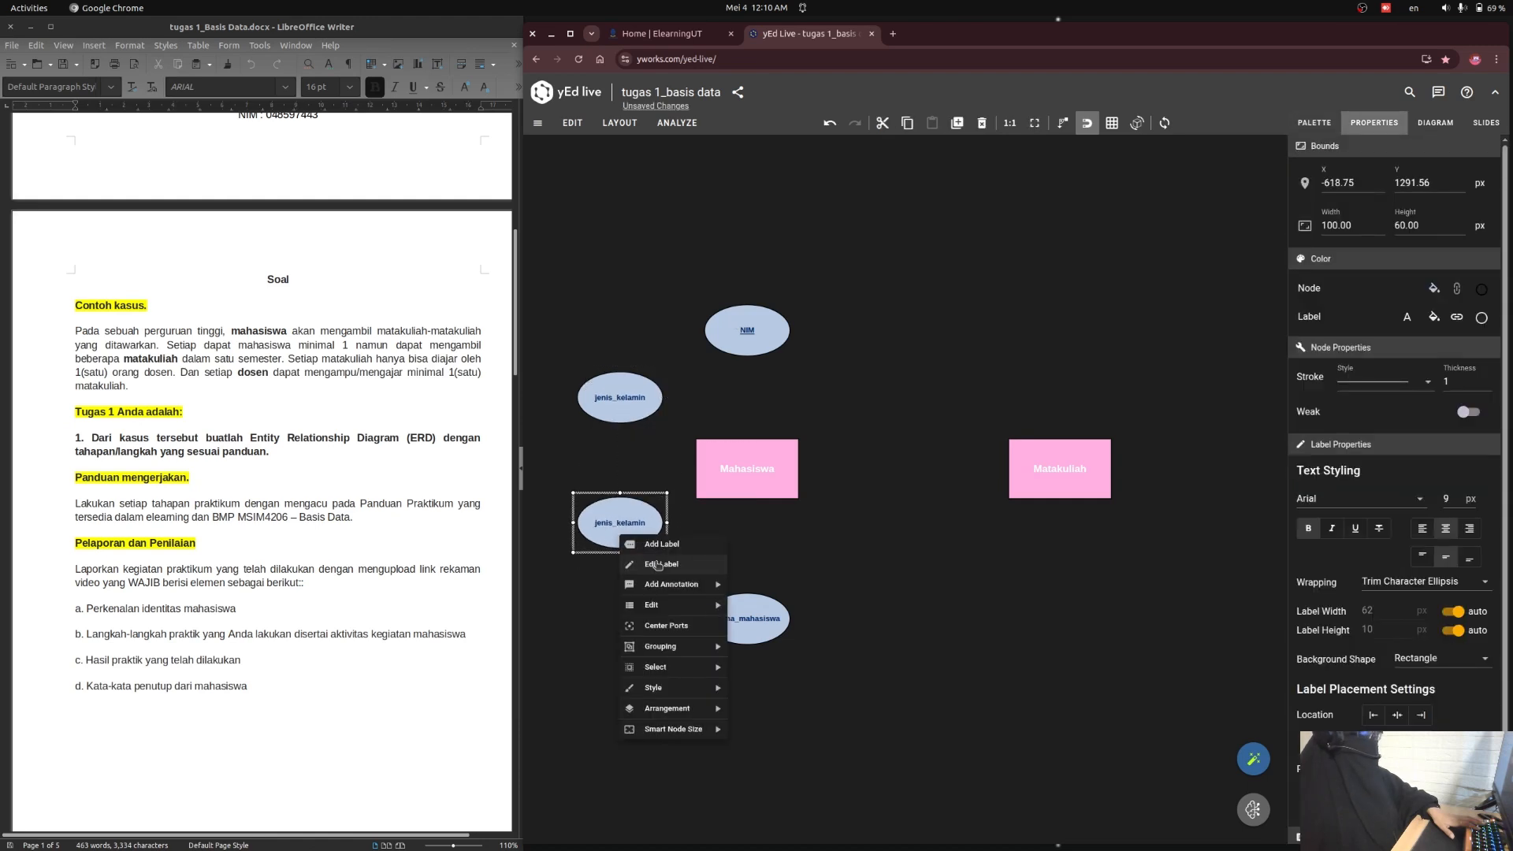
left_click(658, 564)
type("pot")
key("Return")
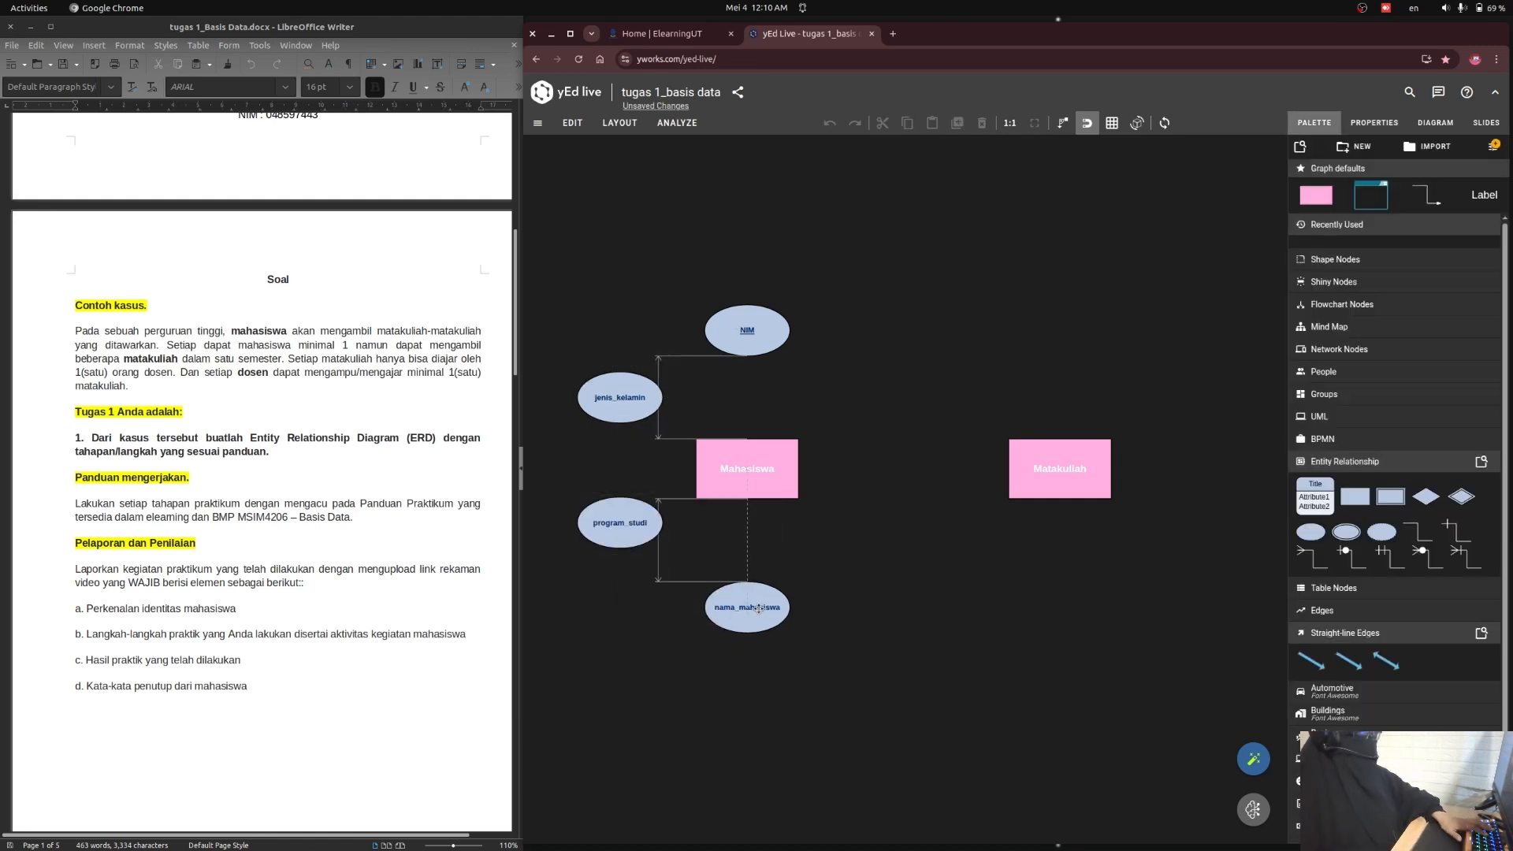
left_click(676, 441)
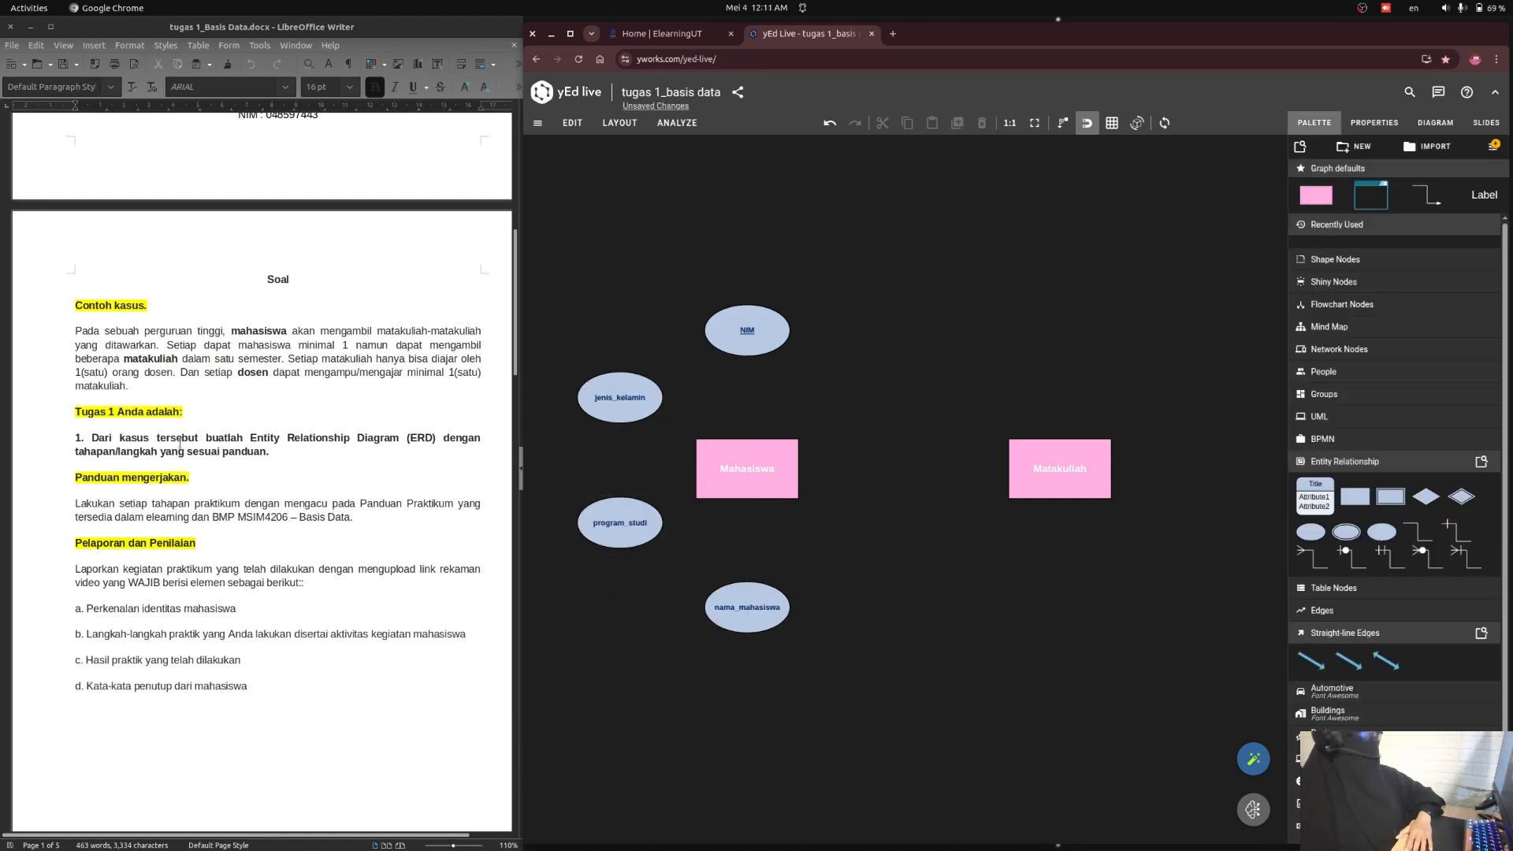
- Duplicate the NIM attribute, place the copy above the Matakuliah entity and relabel it id_mk
left_click(747, 331)
key("ctrl+d")
left_click_drag(747, 330, 1059, 330)
right_click(1060, 330)
left_click(1096, 356)
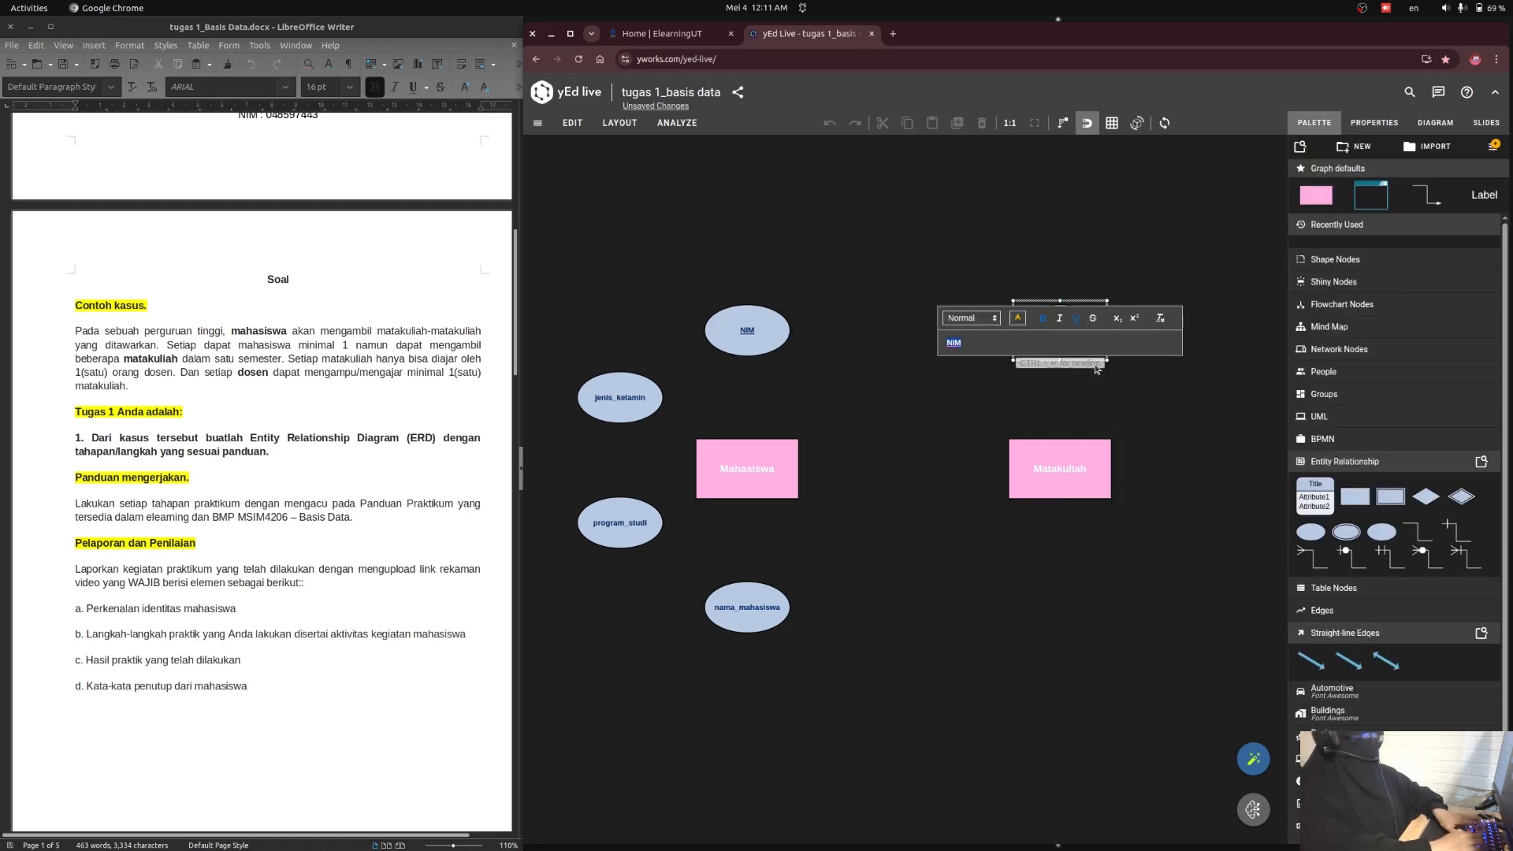
key("Return")
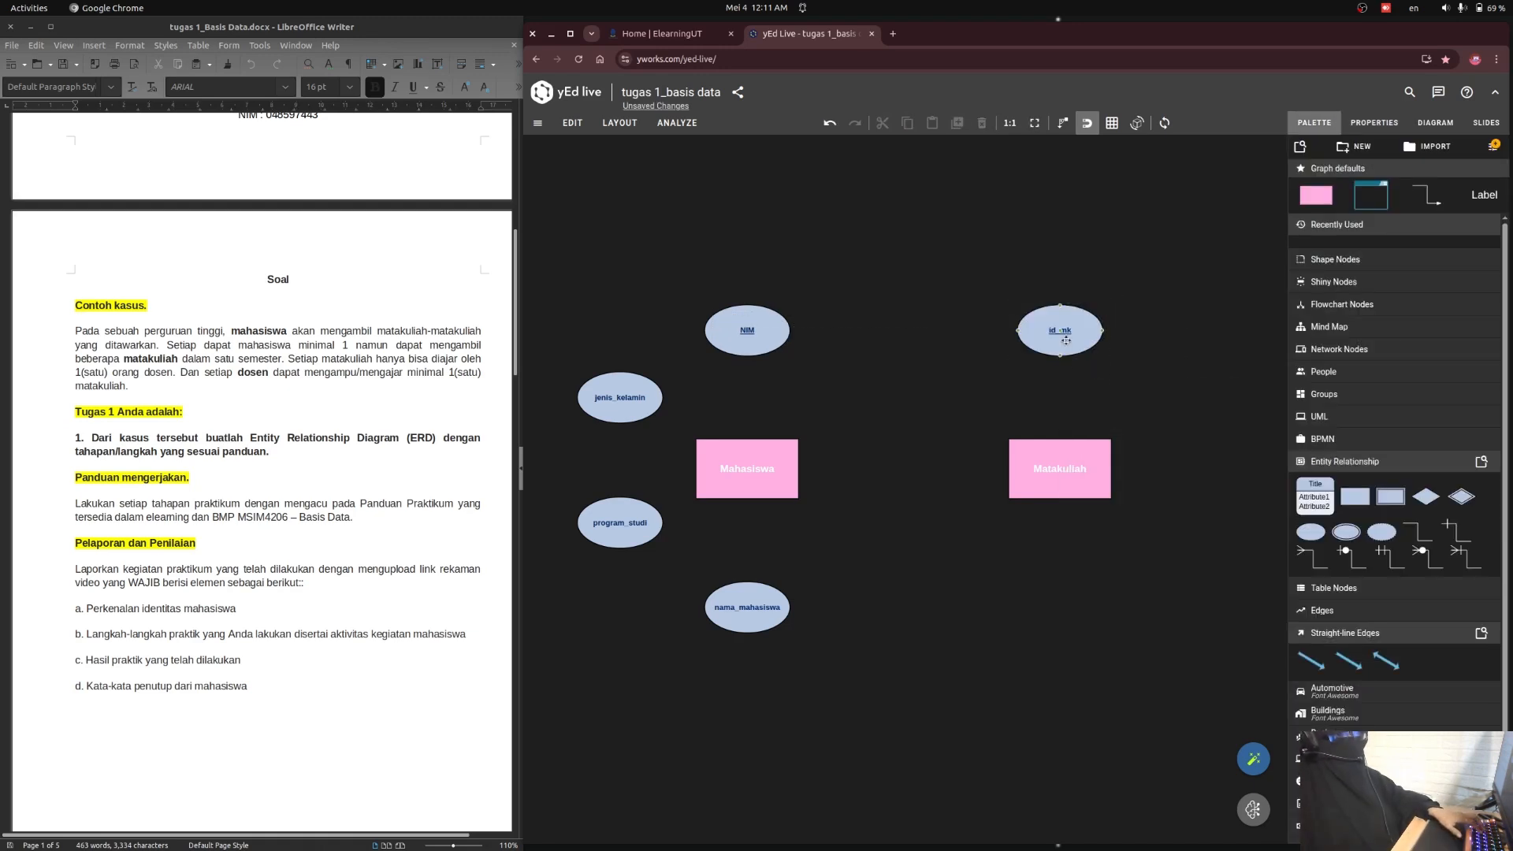
- Duplicate the id_mk attribute, place the copy below the Matakuliah entity and label it nama_mk without an underline
left_click(1059, 330)
key("ctrl+d")
left_click_drag(1059, 330, 1067, 586)
right_click(1078, 589)
left_click(1087, 619)
type("nama")
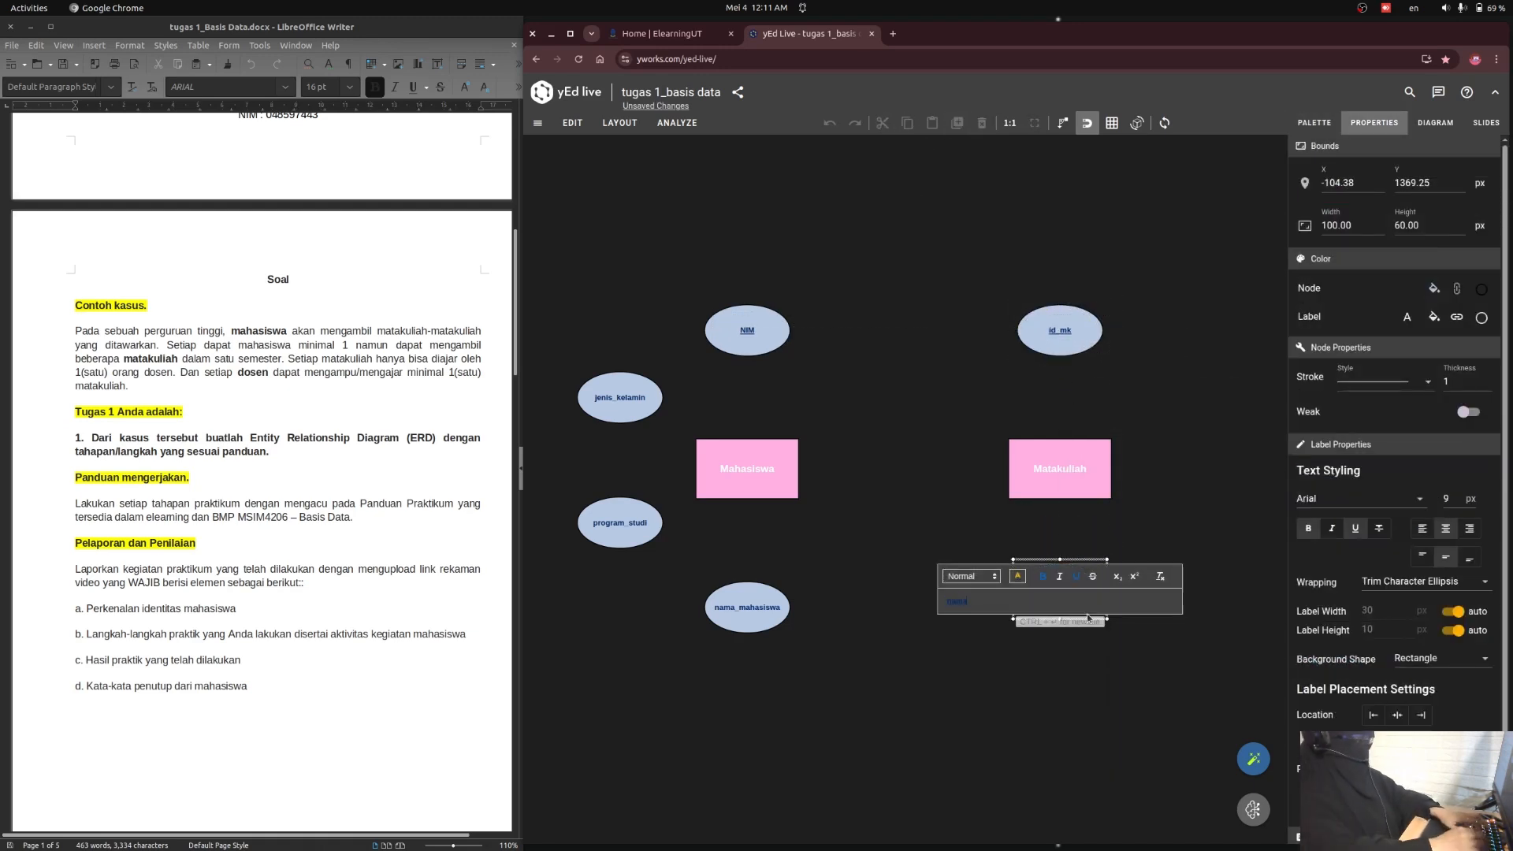
key("Return")
key("Escape")
- Duplicate the id_mk attribute, place the copy above the Dosen entity and relabel it NID
scroll(894, 337, "right", 3)
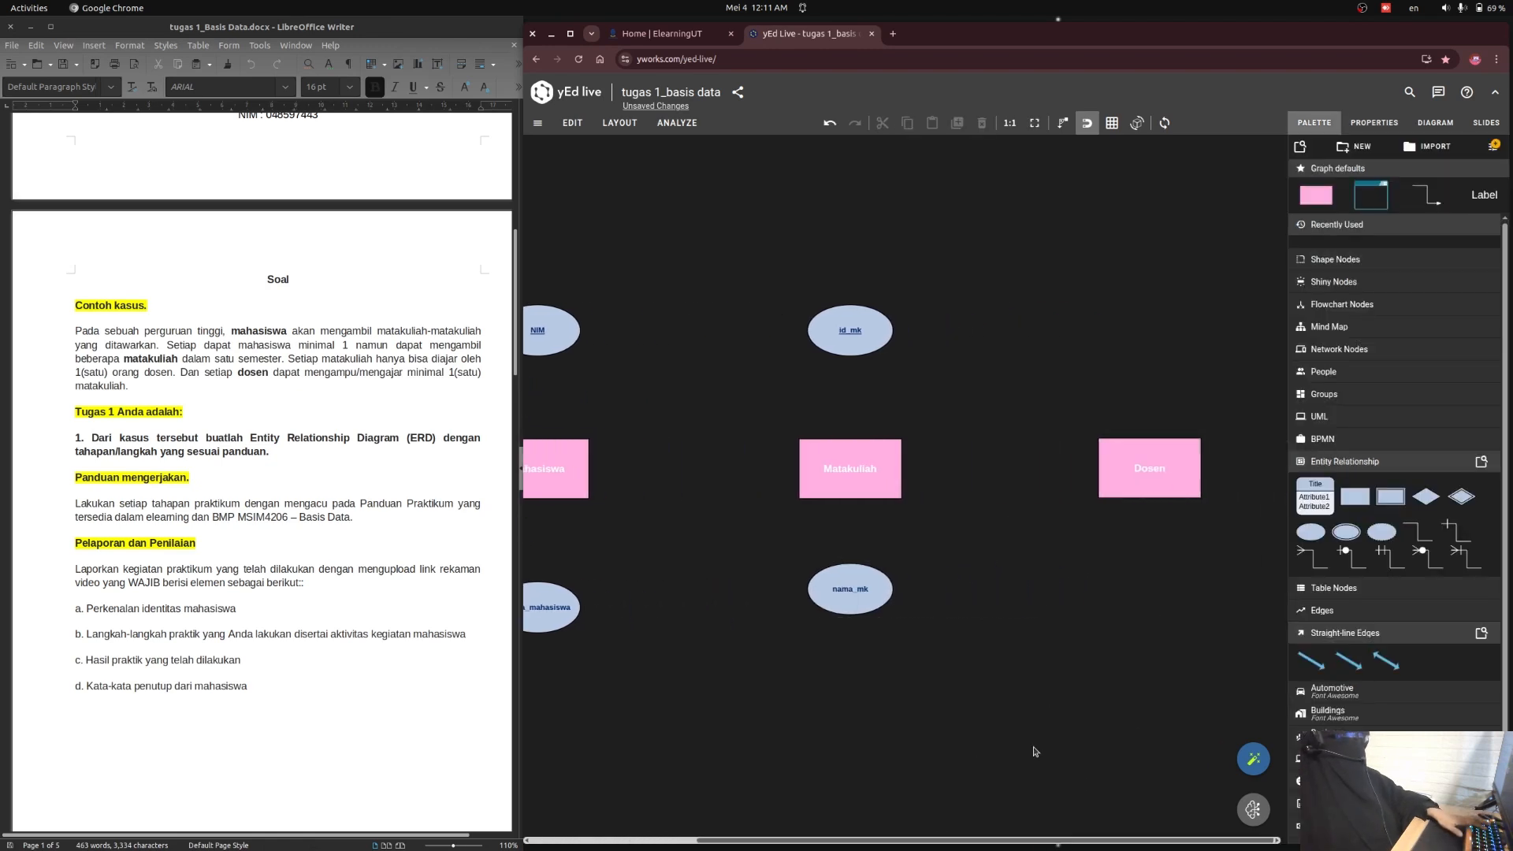
left_click(895, 336)
key("ctrl+d")
left_click_drag(894, 337, 1172, 579)
right_click(1182, 337)
left_click(1192, 368)
type("NID")
key("Return")
- Add a copied attribute below the Dosen entity and label it nama_dosen without an underline
left_click(1150, 330)
key("ctrl+d")
key("F2")
type("nama_dosen")
key("Return")
- Duplicate the NID attribute to the upper right of the Dosen entity and label the copy homebase without an underline
left_click(1149, 330)
key("ctrl+d")
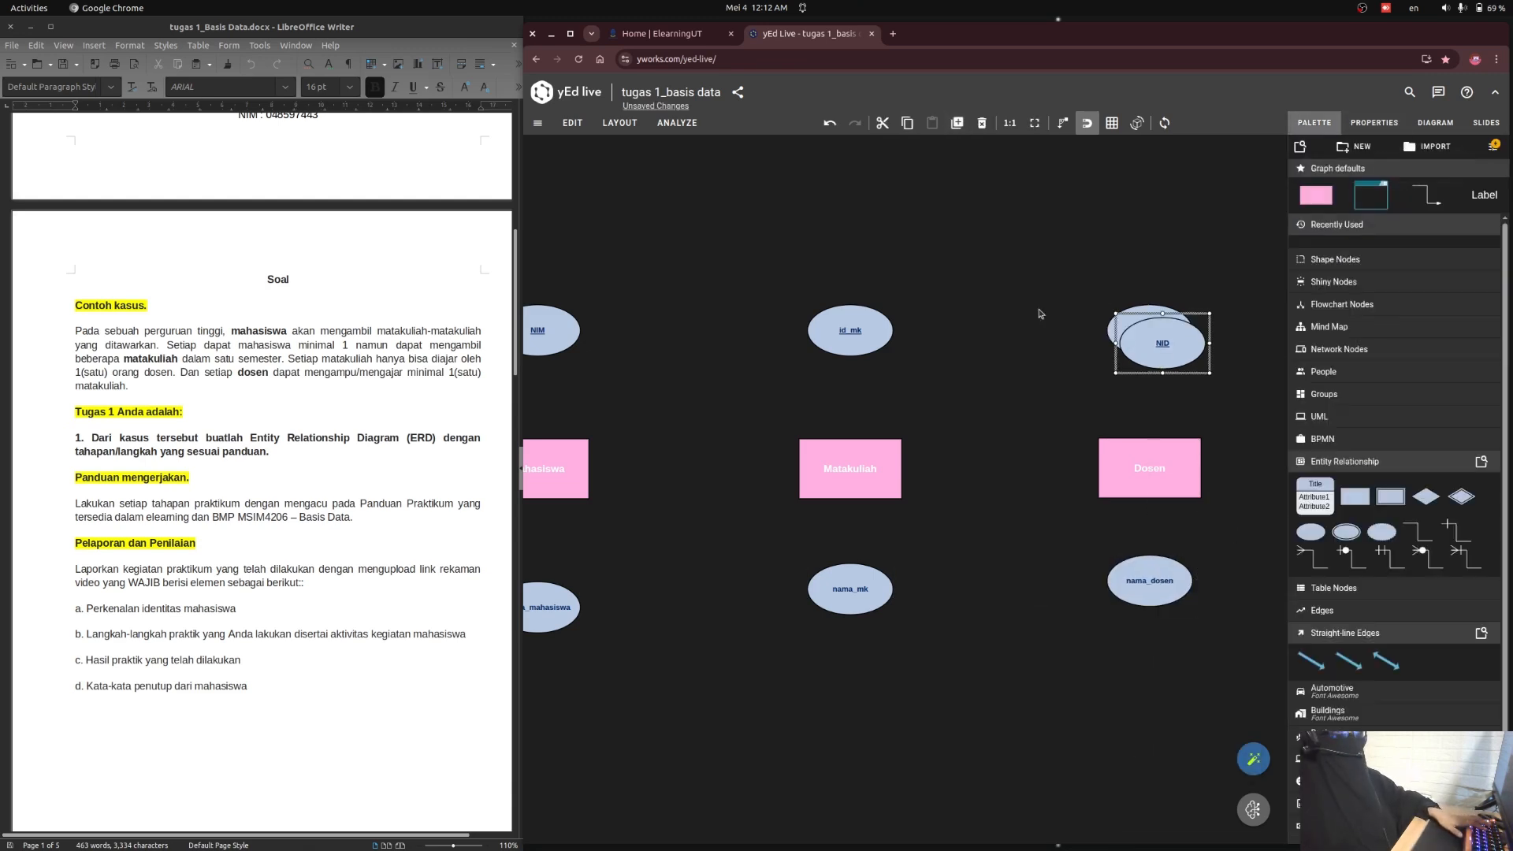
left_click_drag(1149, 330, 1240, 398)
key("F2")
type("home")
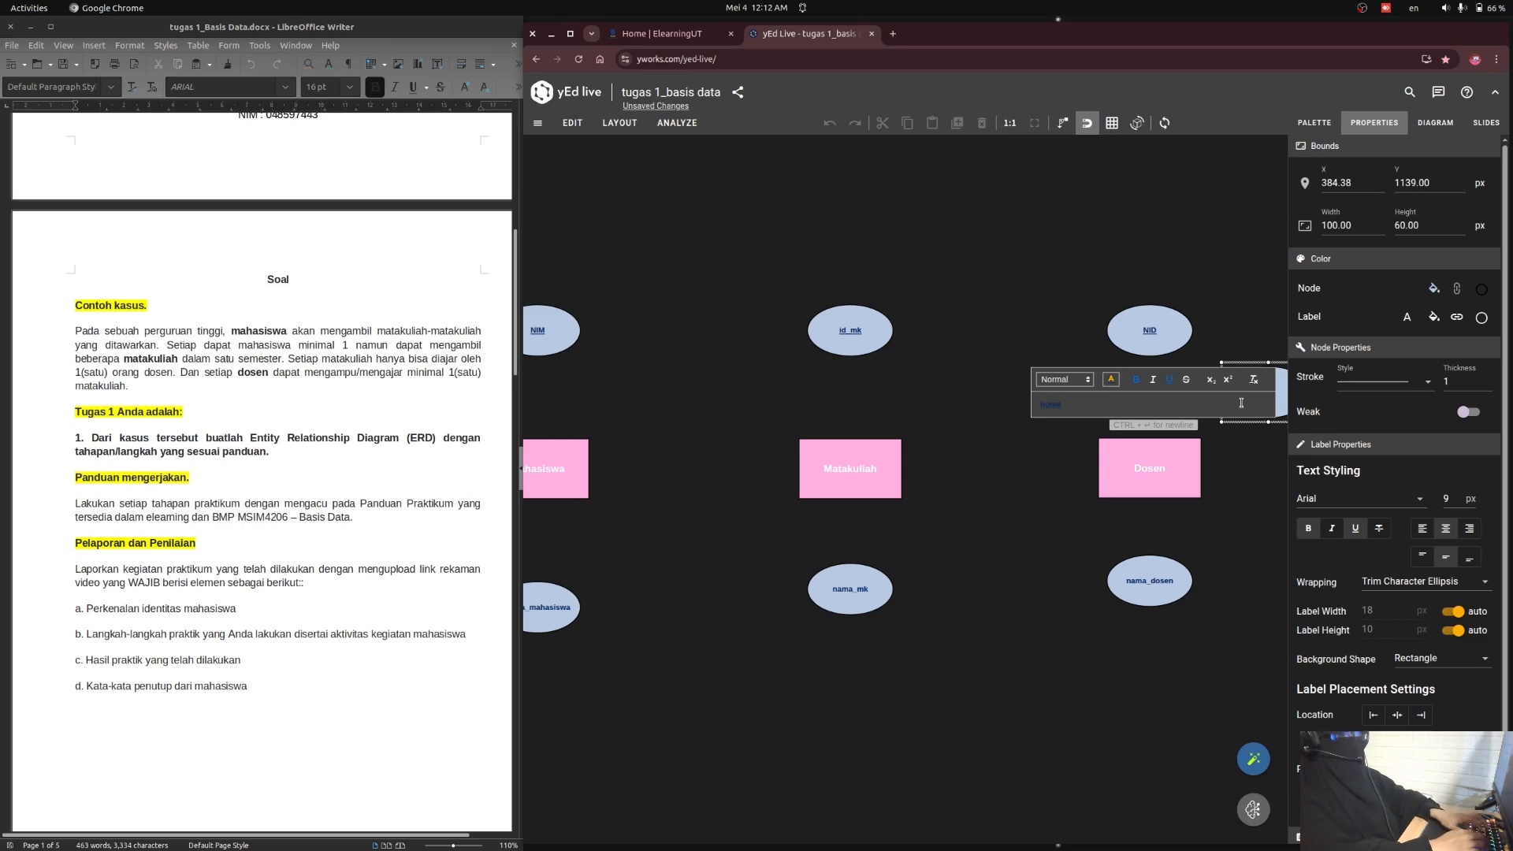
type("base")
key("Return")
- Duplicate the homebase attribute to the lower right of the Dosen entity and relabel the copy pendidikan_terakhir
key("ctrl+d")
left_click_drag(1236, 437, 1203, 514)
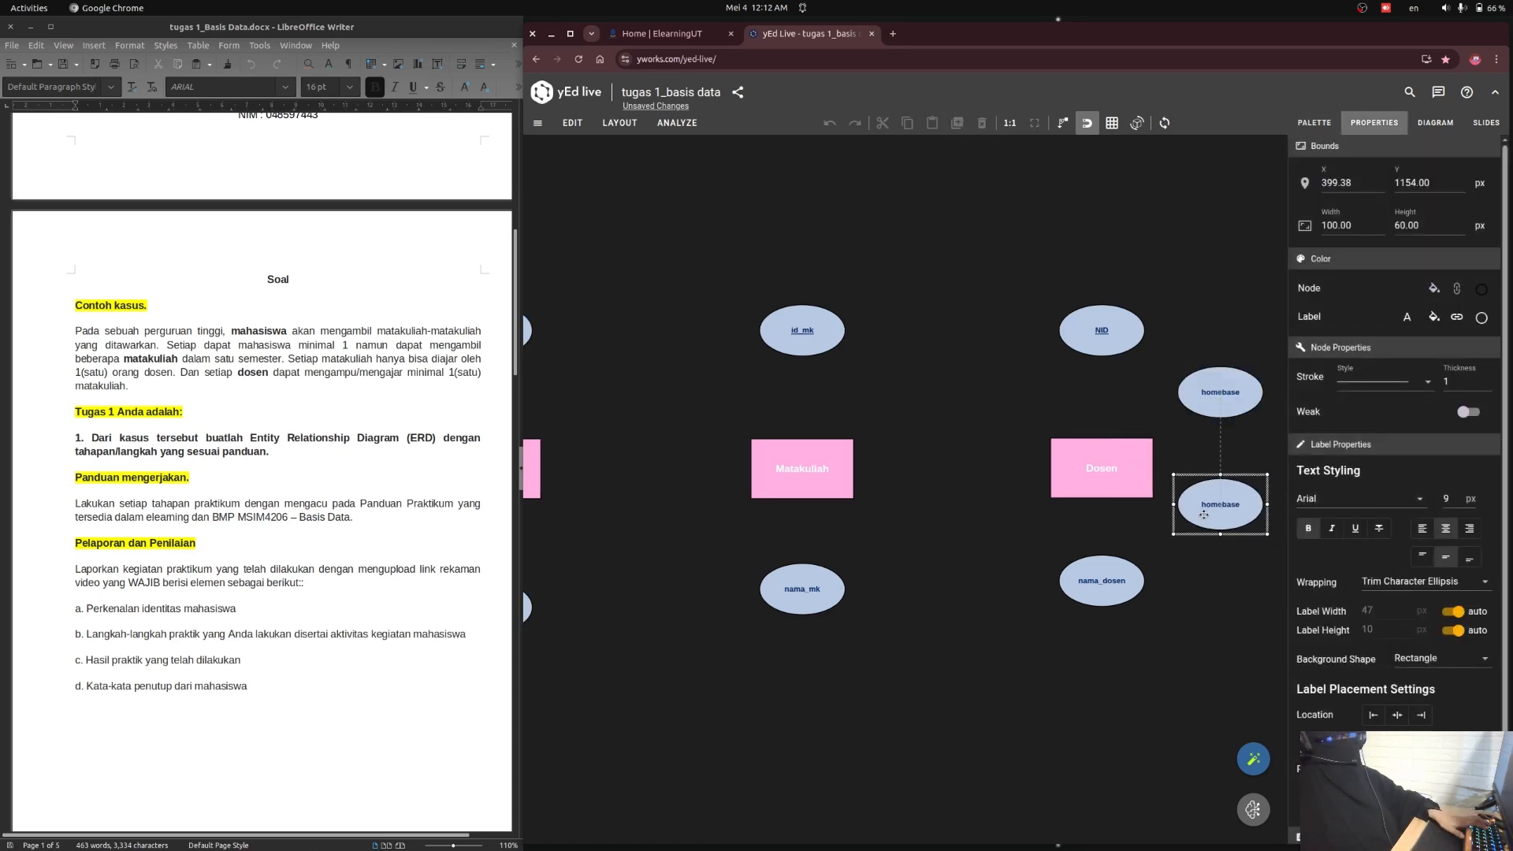
right_click(1205, 514)
left_click(1241, 547)
type("pendidikan_terakhir")
key("Return")
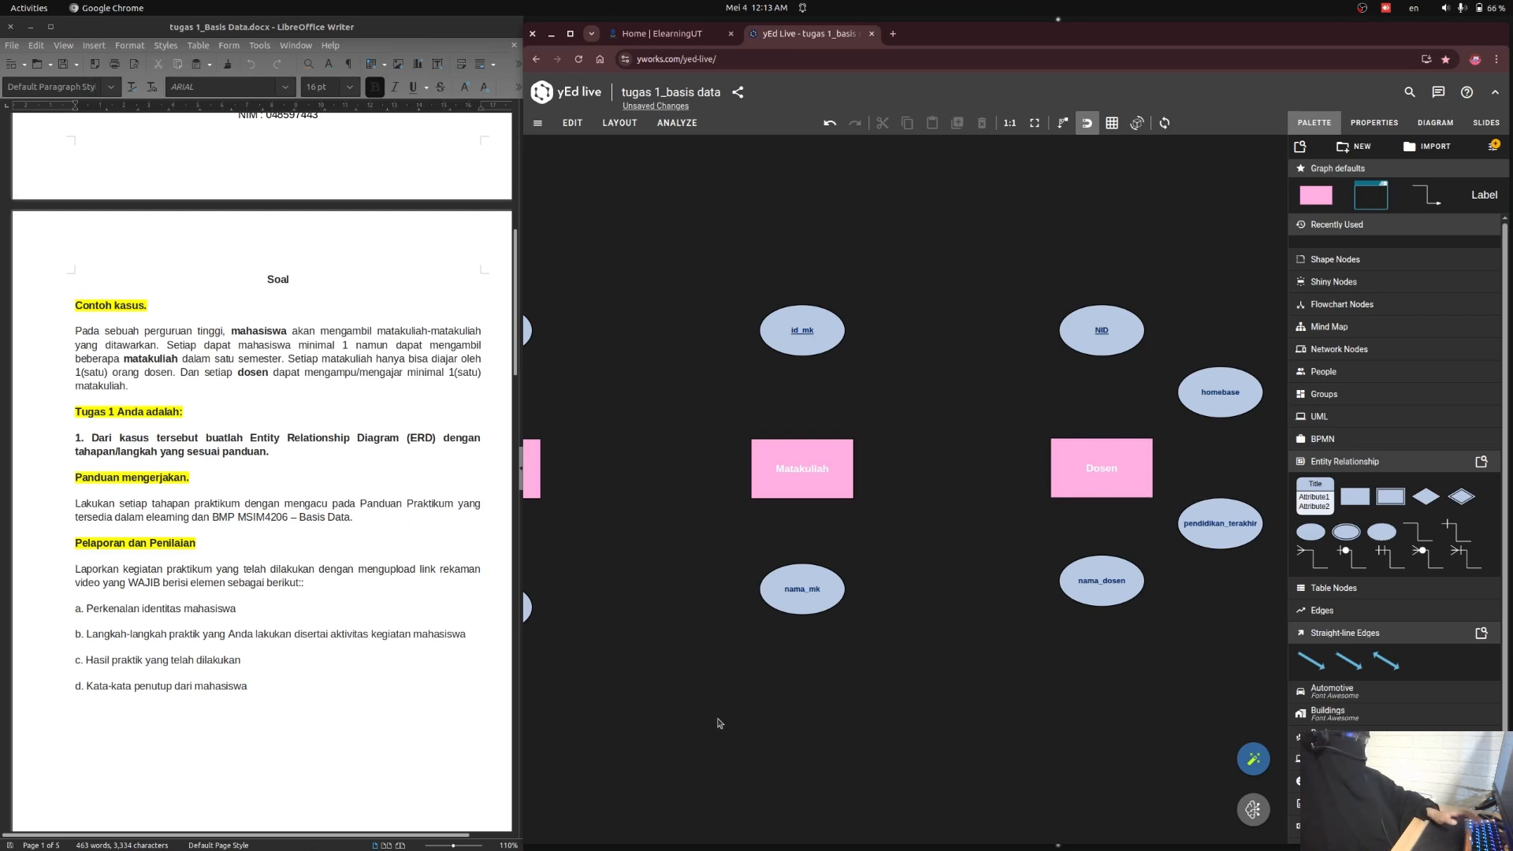
scroll(717, 757, "down", 3)
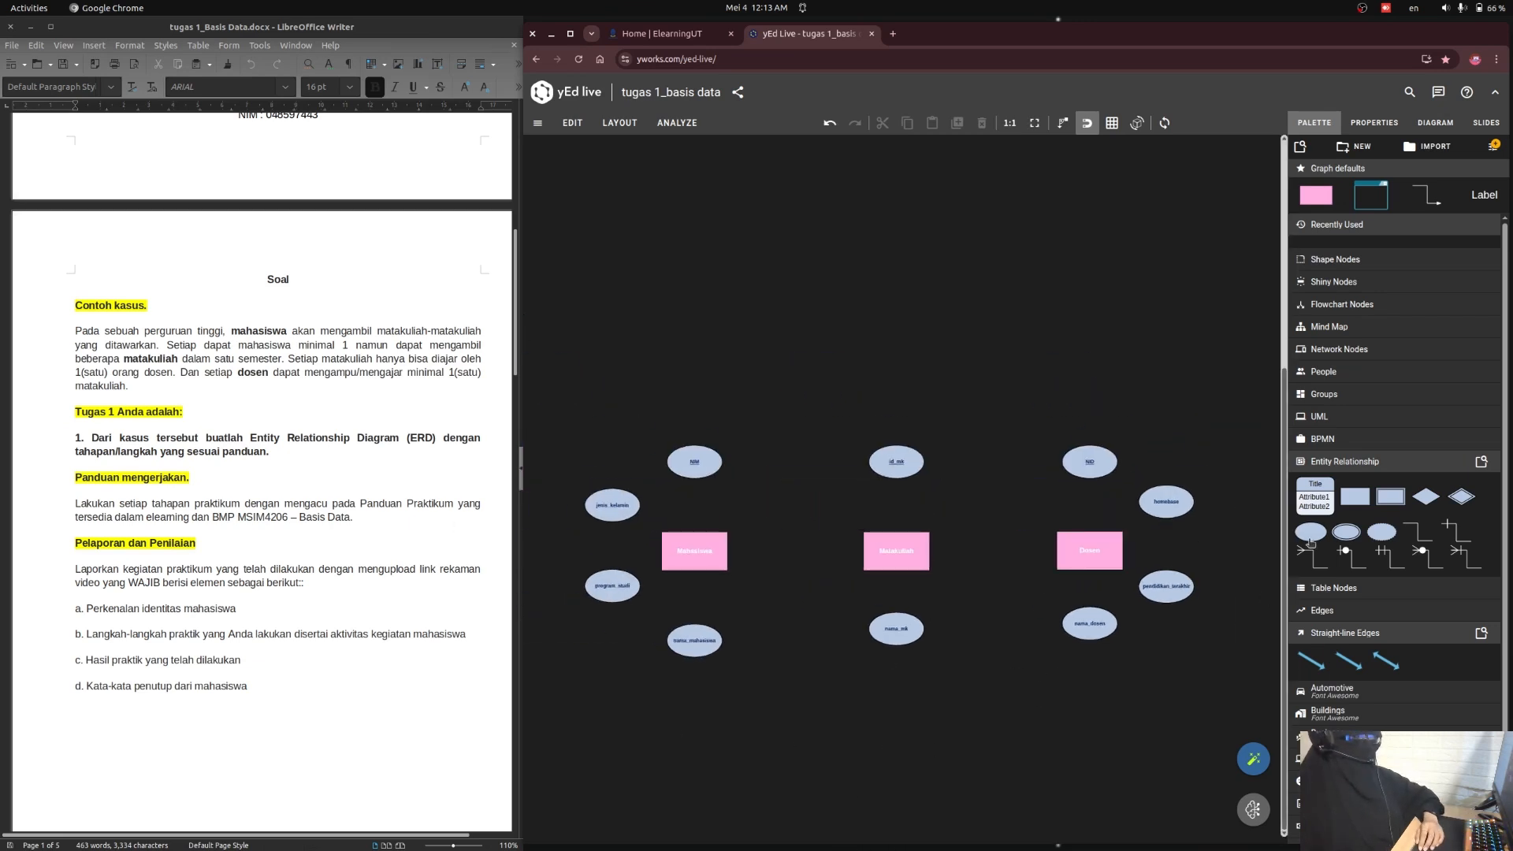
left_click(685, 472)
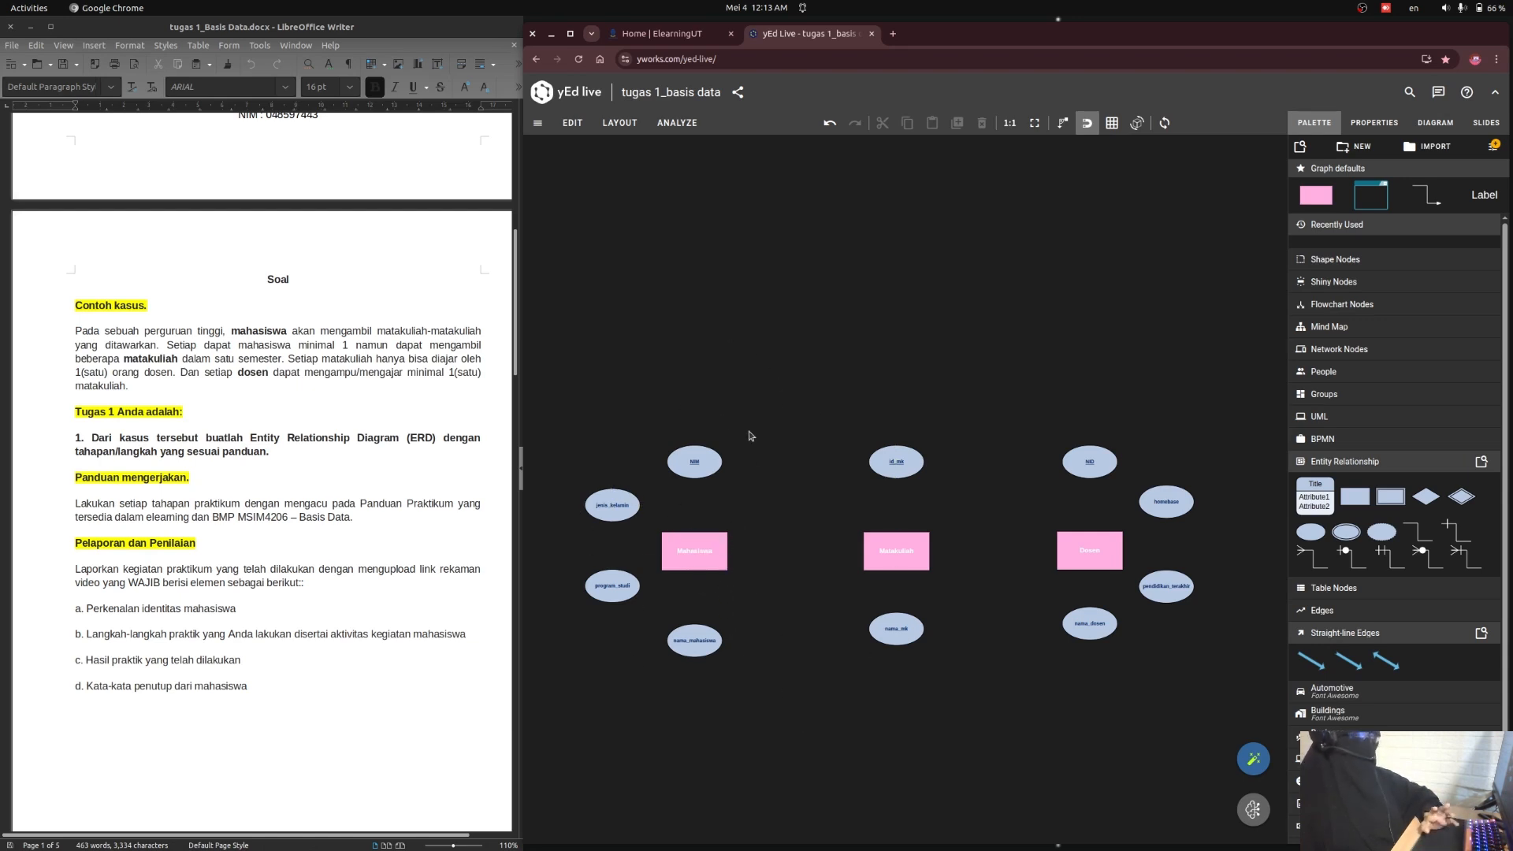
left_click(926, 542)
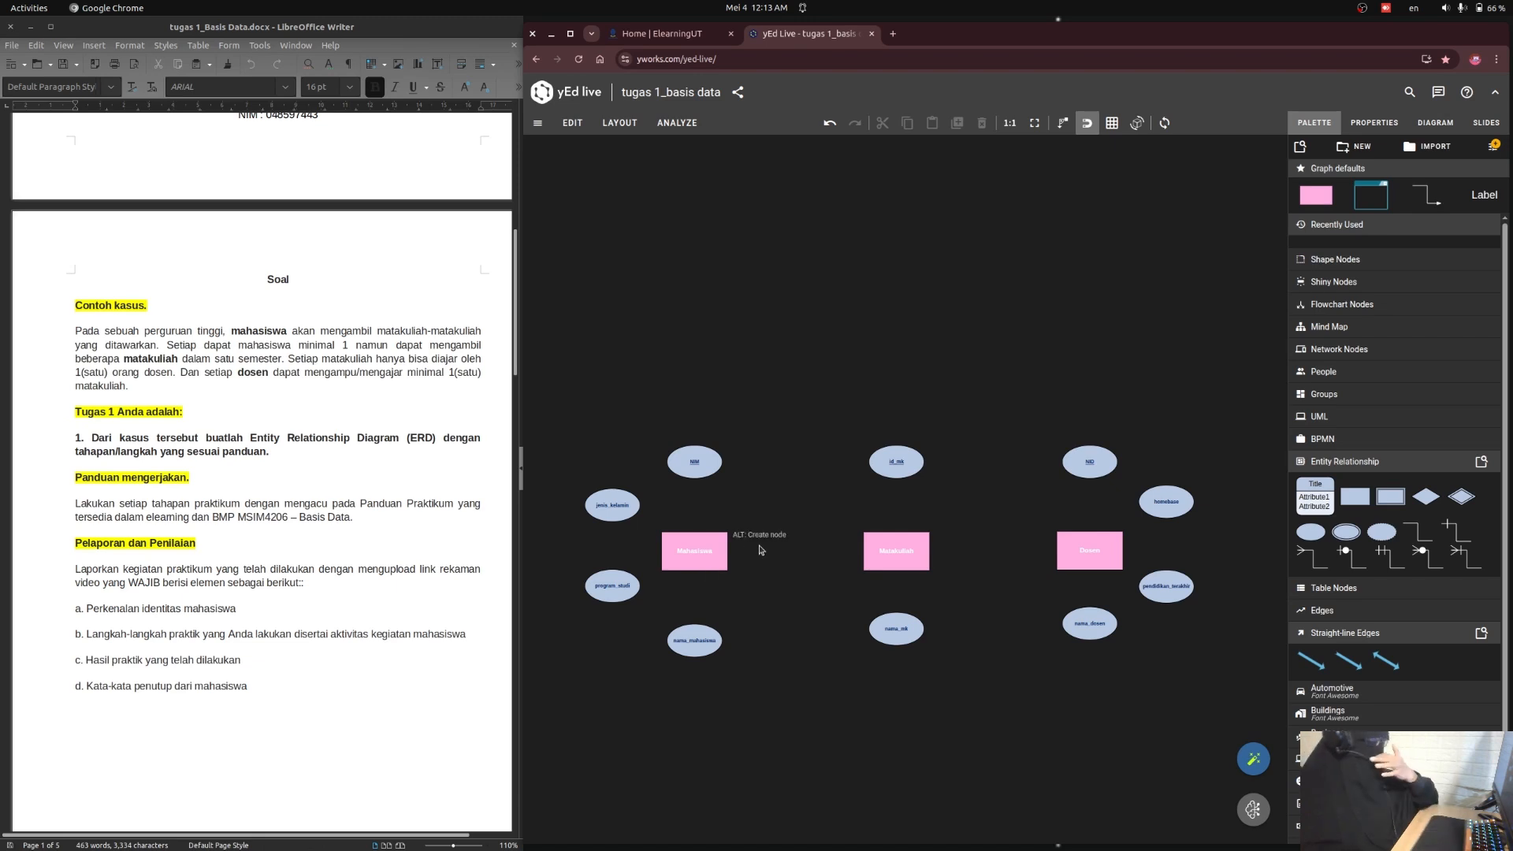
- Connect the Mahasiswa entity to its NIM, jenis_kelamin, nama_mahasiswa and program_studi attributes
left_click(701, 543)
left_click(741, 501)
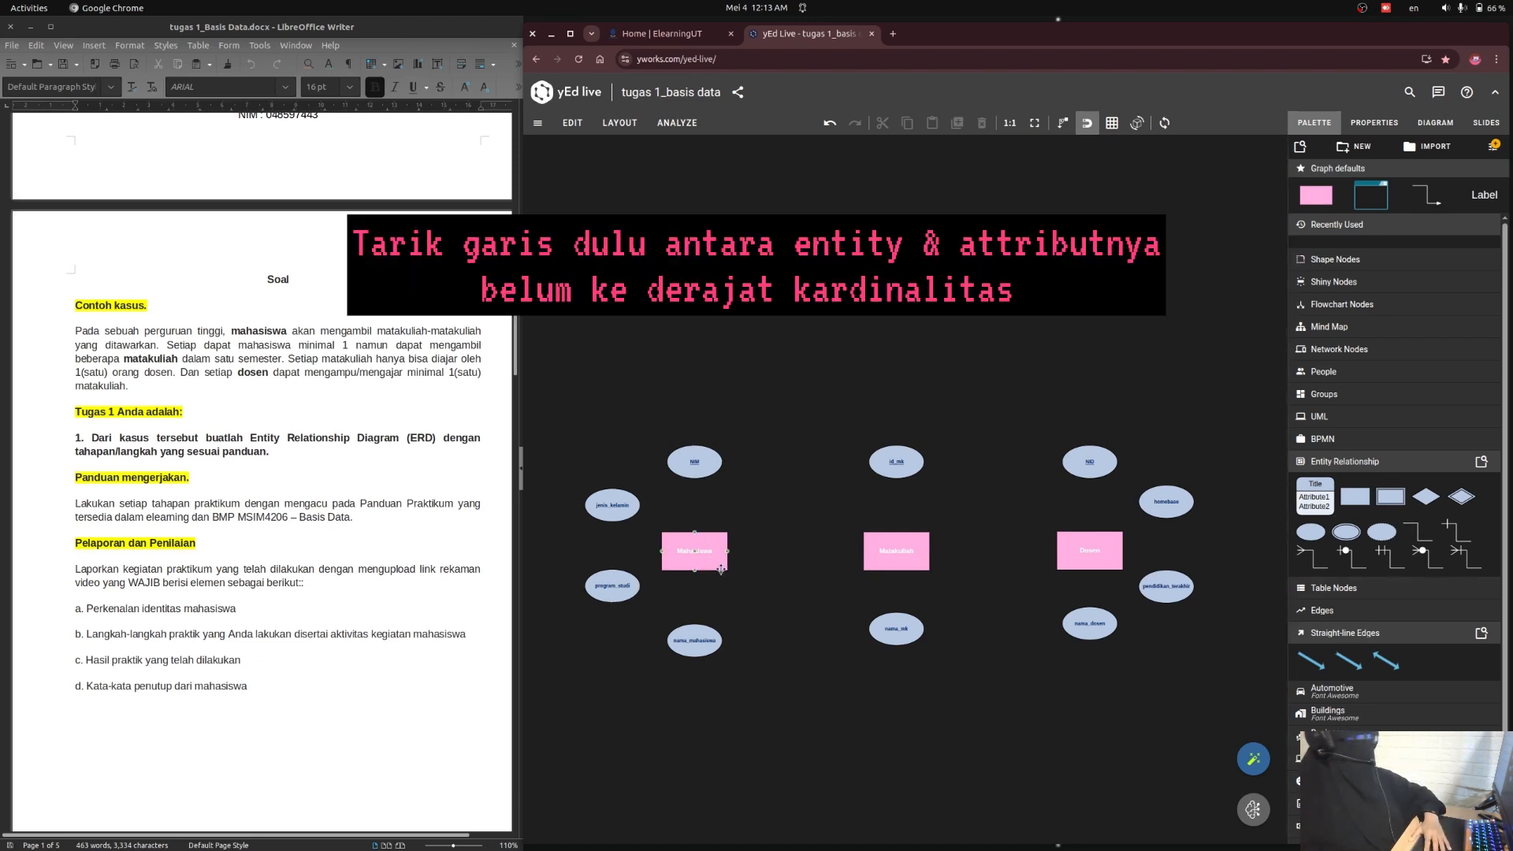
left_click_drag(702, 540, 703, 481)
left_click_drag(694, 543, 627, 506)
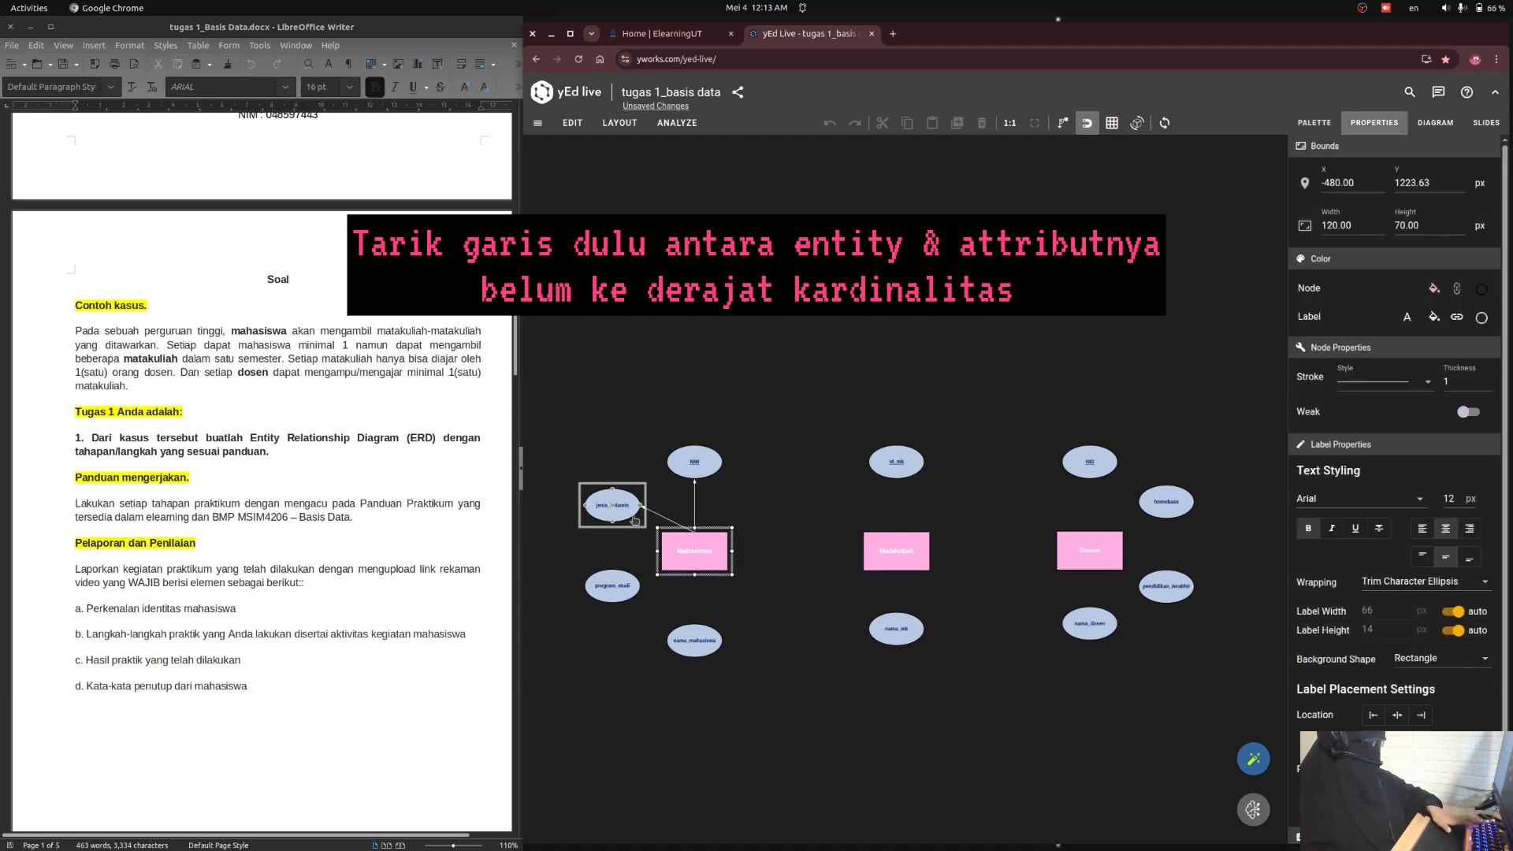
left_click_drag(663, 555, 694, 639)
left_click_drag(663, 558, 612, 585)
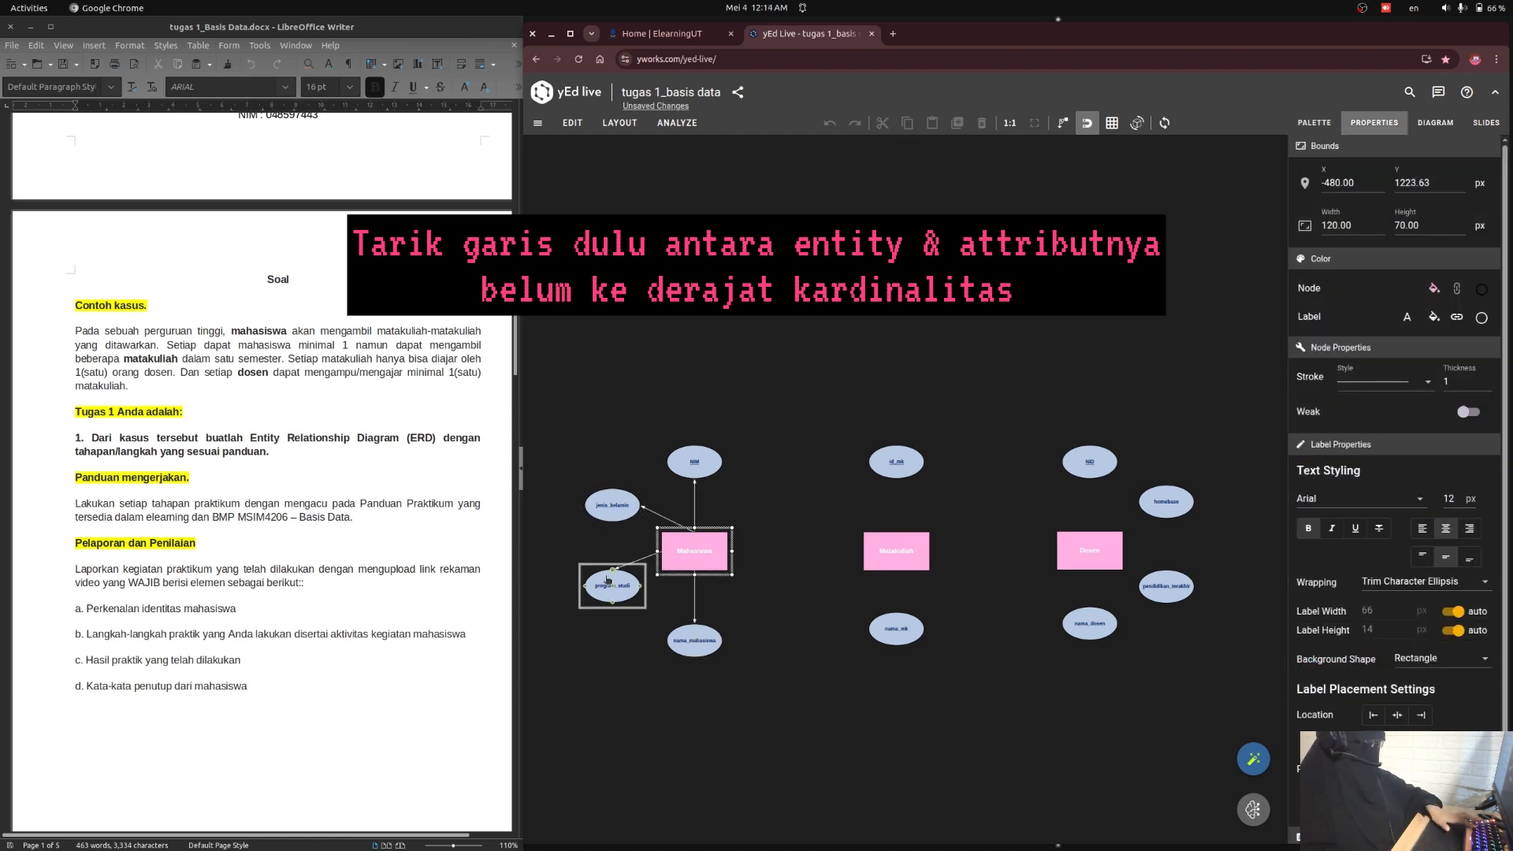
left_click(660, 522)
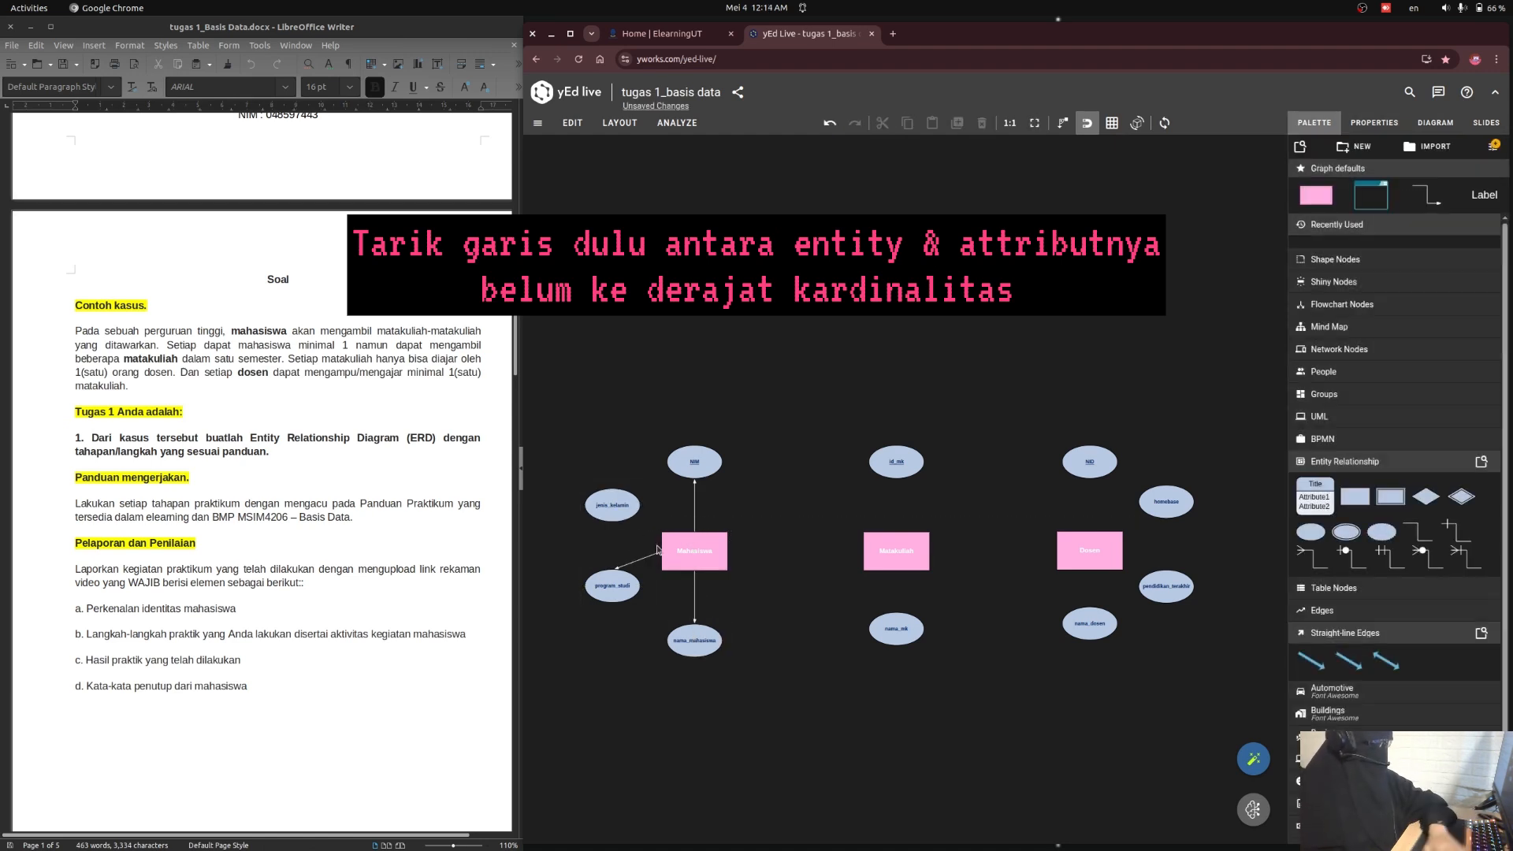
- Remove the arrowheads from the lines linking Mahasiswa to the NIM and jenis_kelamin attributes
left_click(694, 507)
left_click(1482, 260)
left_click(1385, 314)
left_click(645, 550)
left_click(642, 540)
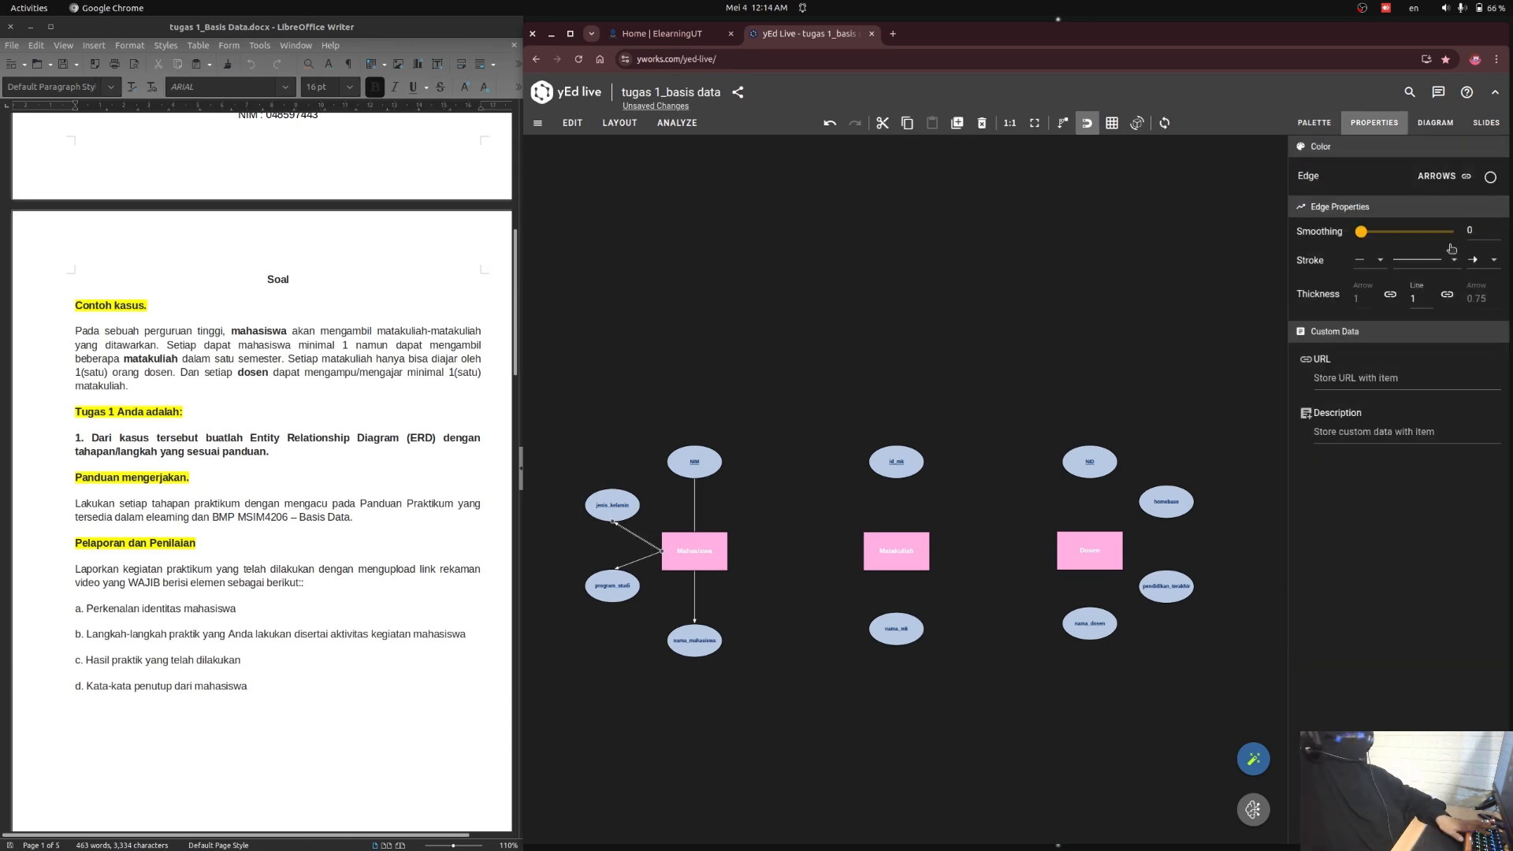
left_click(1483, 260)
left_click(1385, 314)
- Remove the arrowheads from the lines linking Mahasiswa to the program_studi and nama_mahasiswa attributes
left_click(638, 560)
left_click(1483, 260)
left_click(1385, 315)
left_click(694, 595)
left_click(1483, 260)
left_click(710, 444)
- Connect the Matakuliah entity to its id_mk and nama_mk attributes with plain lines without arrowheads
left_click_drag(897, 543, 896, 626)
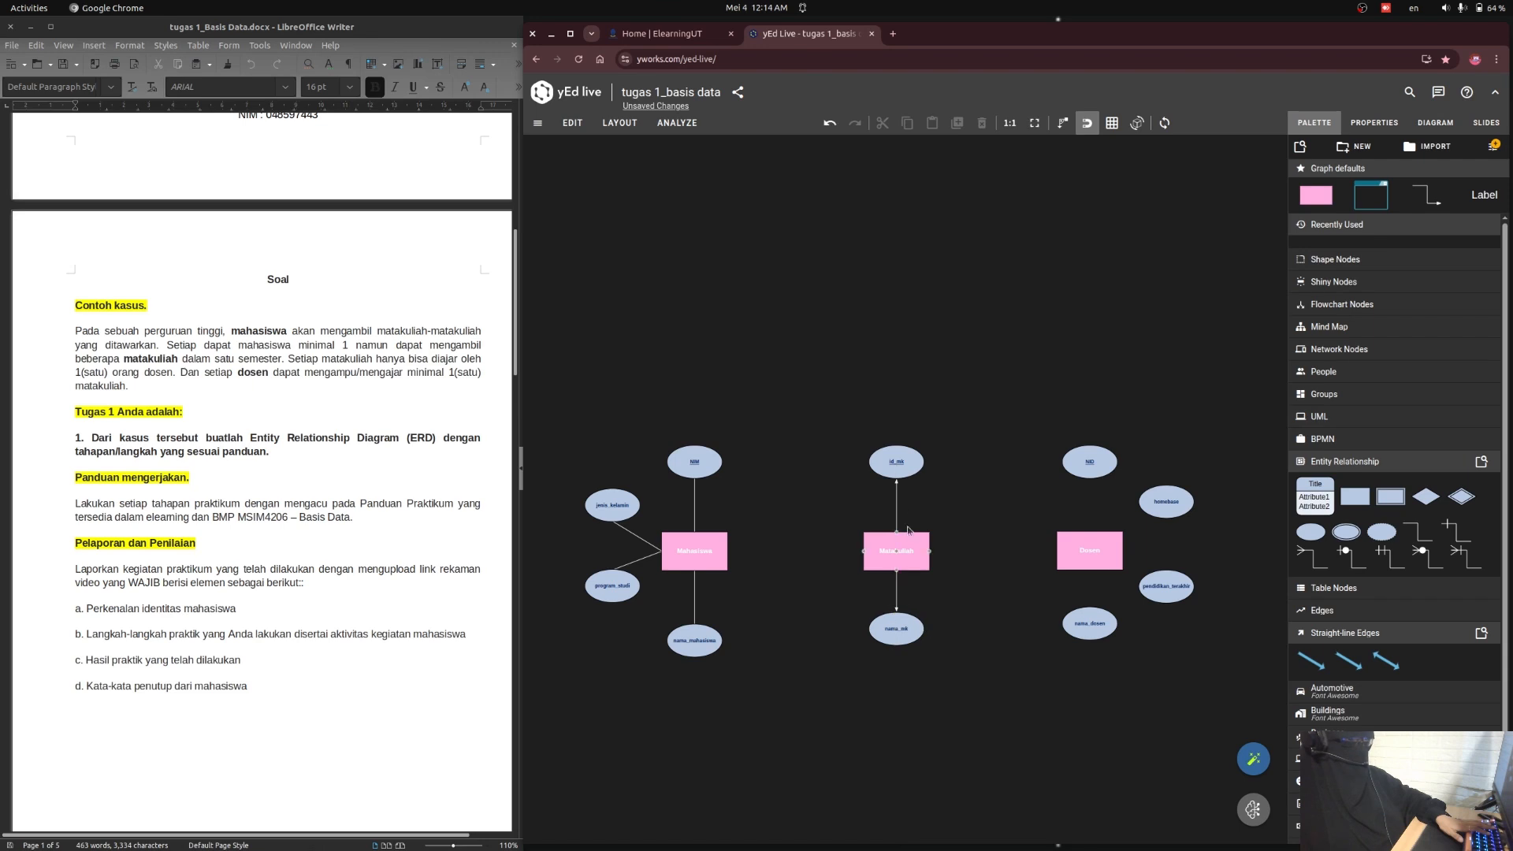
left_click(896, 505)
left_click(1483, 260)
left_click(1385, 315)
left_click(897, 593)
left_click(1483, 260)
left_click(1385, 314)
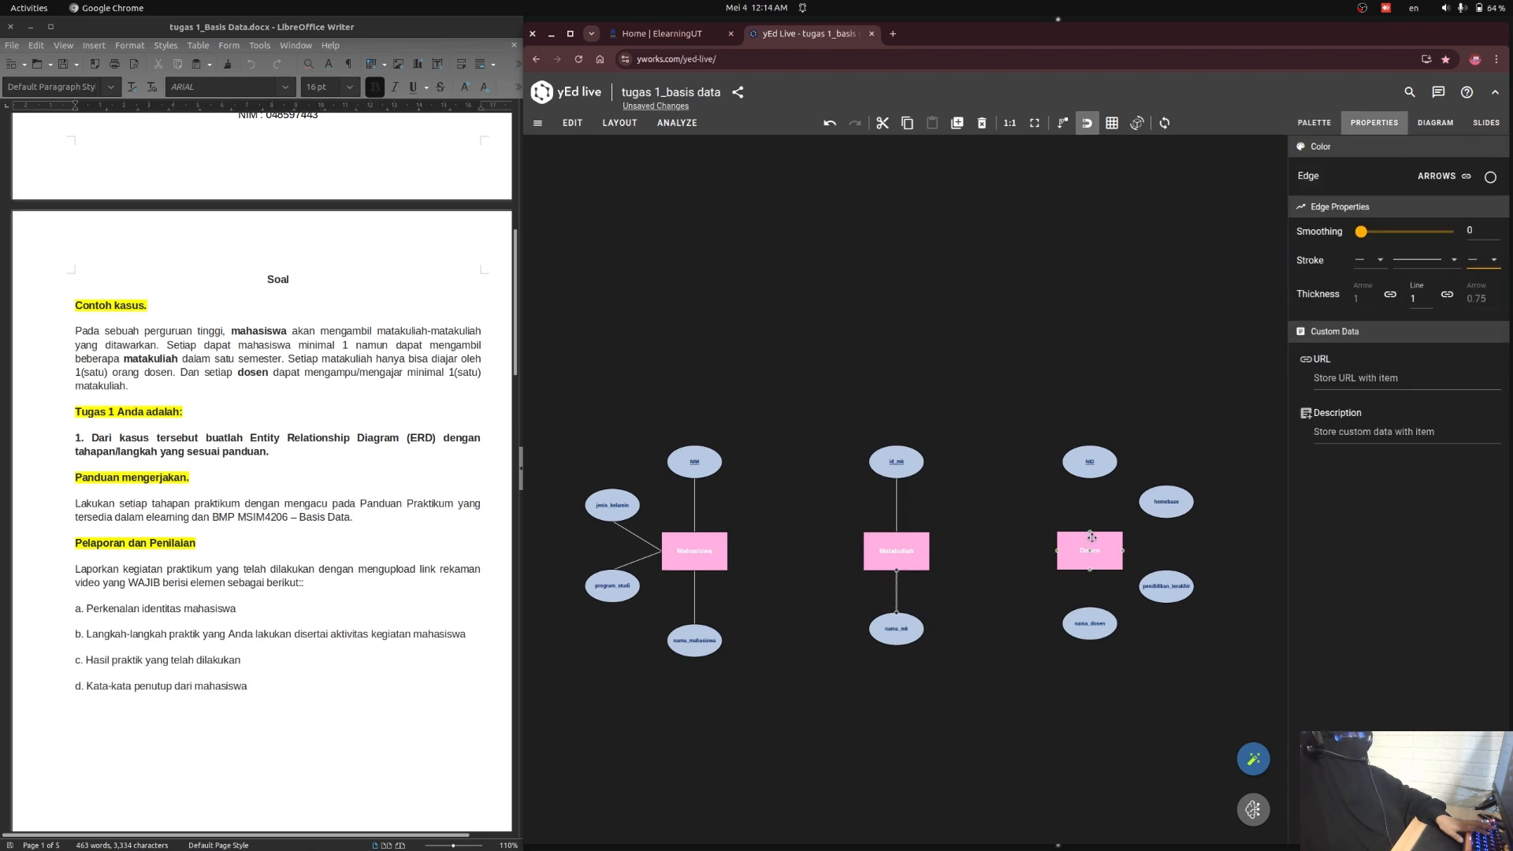
- Connect the Dosen entity to its four attributes and remove the arrowheads from the NID and homebase lines
left_click_drag(1091, 540, 1090, 623)
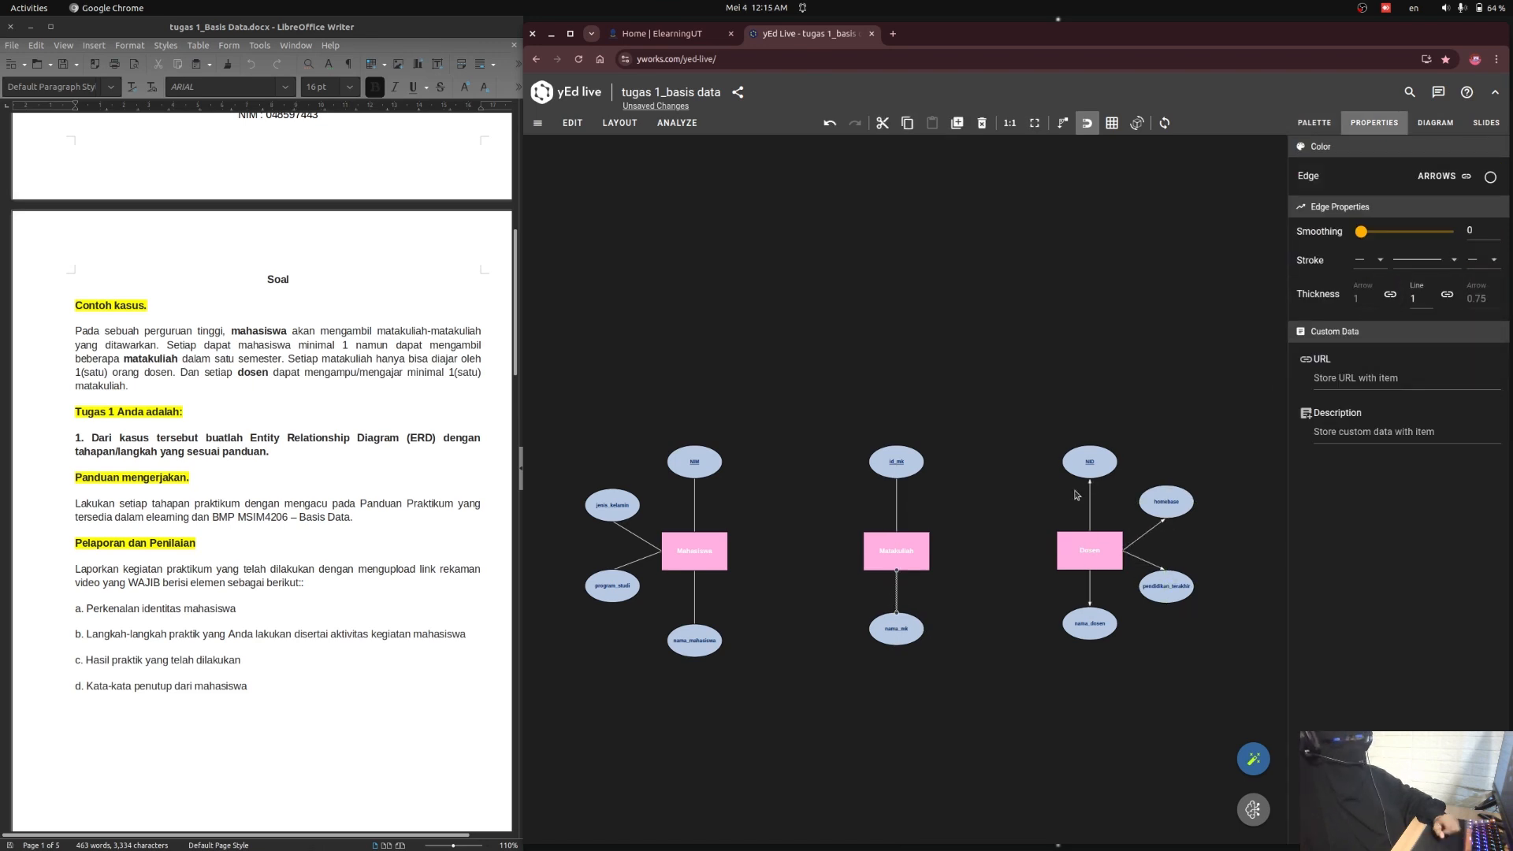
left_click(1090, 505)
left_click(1385, 313)
left_click(1150, 530)
left_click(1481, 260)
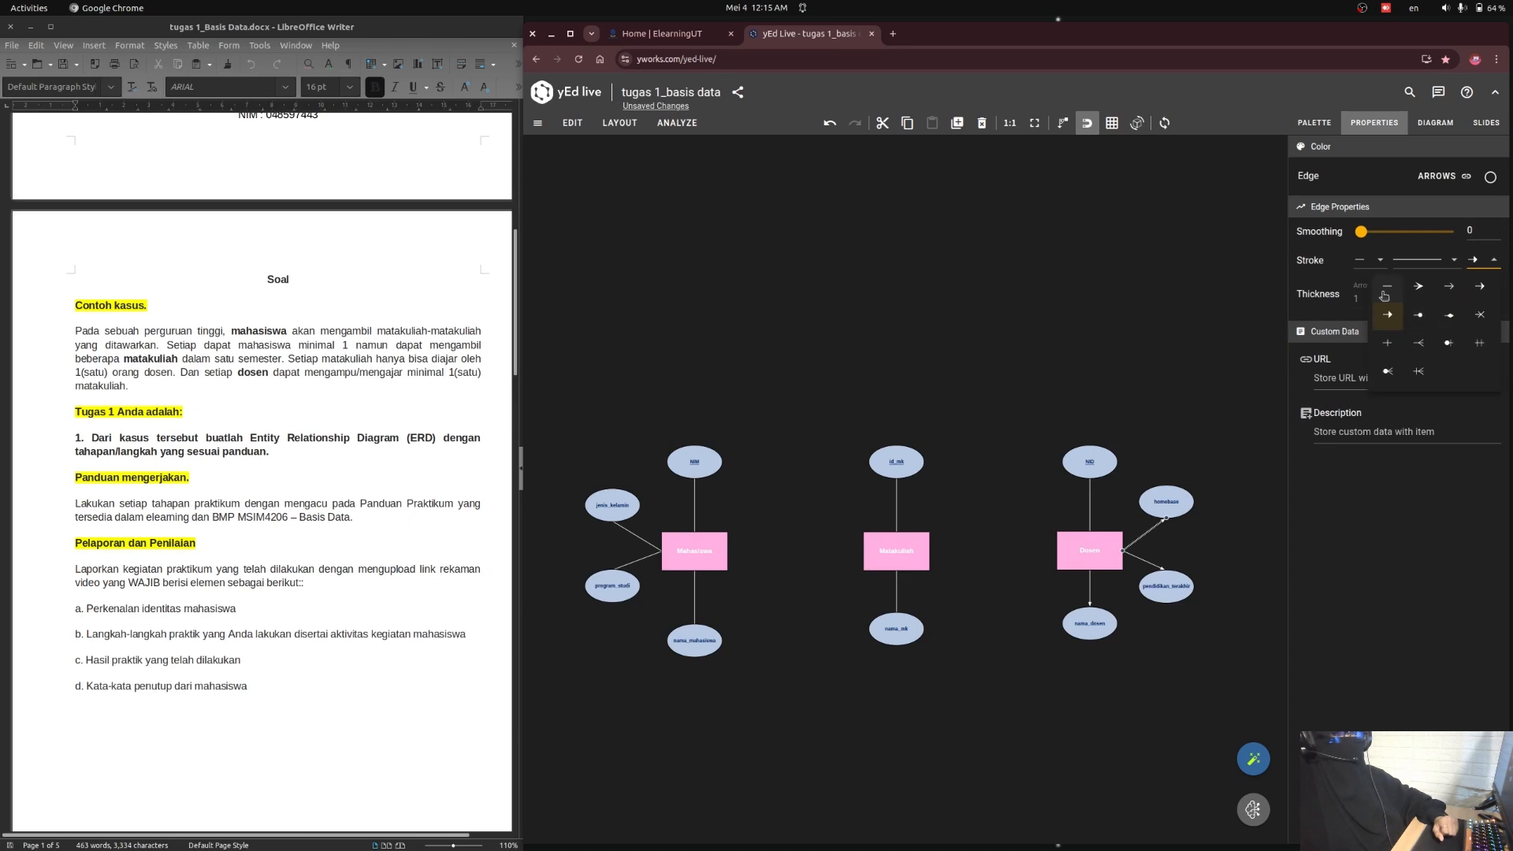
left_click(1384, 312)
- Remove the arrowheads from the lines linking Dosen to the pendidikan_terakhir and nama_dosen attributes
left_click(1147, 562)
left_click(1483, 260)
left_click(1385, 313)
left_click(1090, 586)
left_click(1483, 260)
left_click(1387, 312)
left_click(1190, 289)
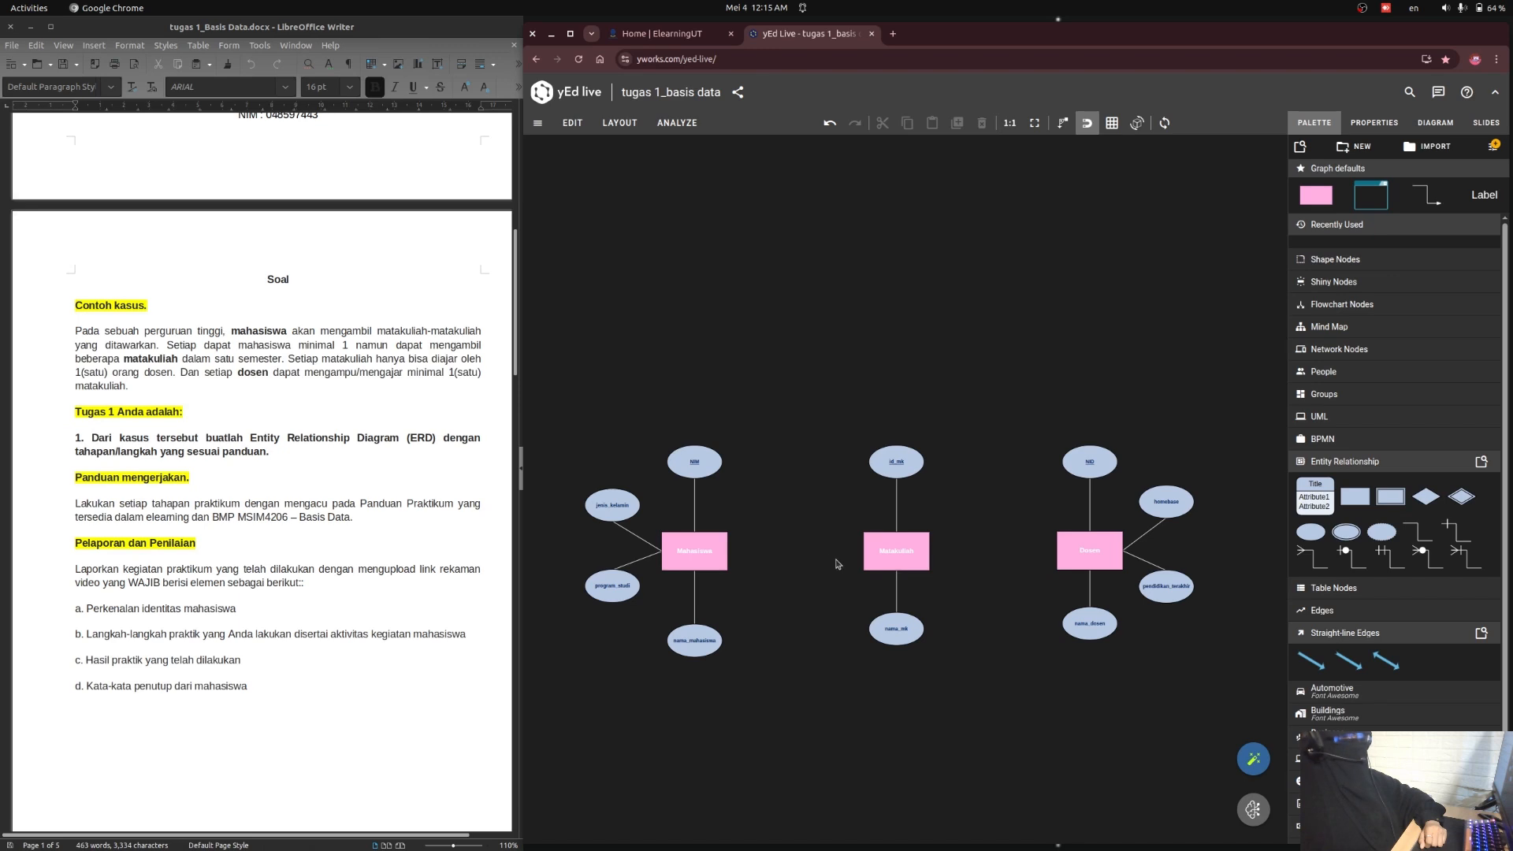
- Add a relationship diamond between Mahasiswa and Matakuliah and label it Meregistrasi in bold dark blue text
left_click_drag(1424, 498, 797, 555)
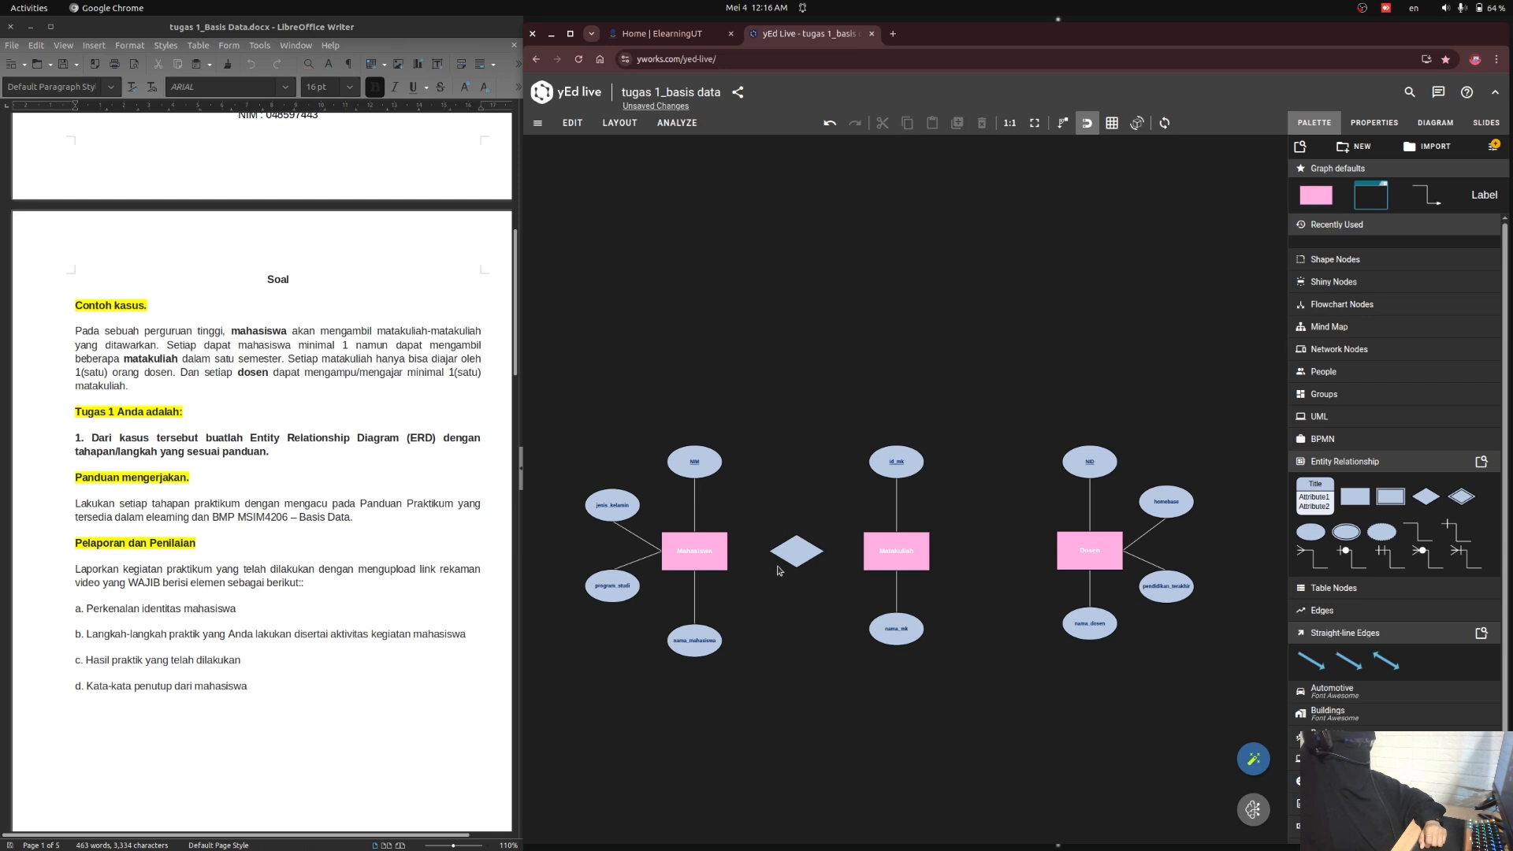
double_click(792, 554)
type("Meregistrasi")
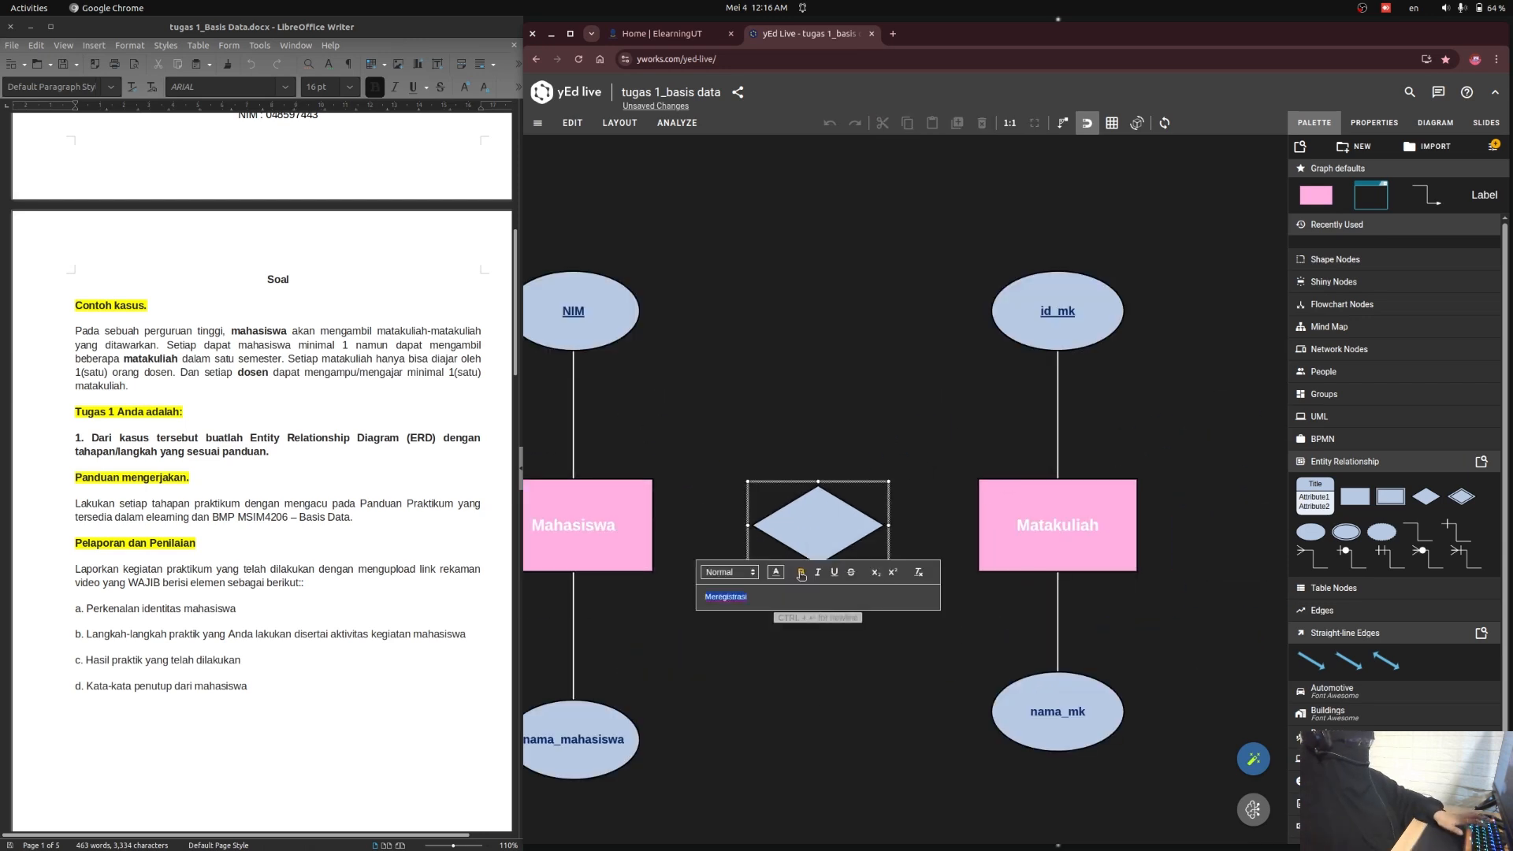
left_click(775, 572)
left_click(847, 526)
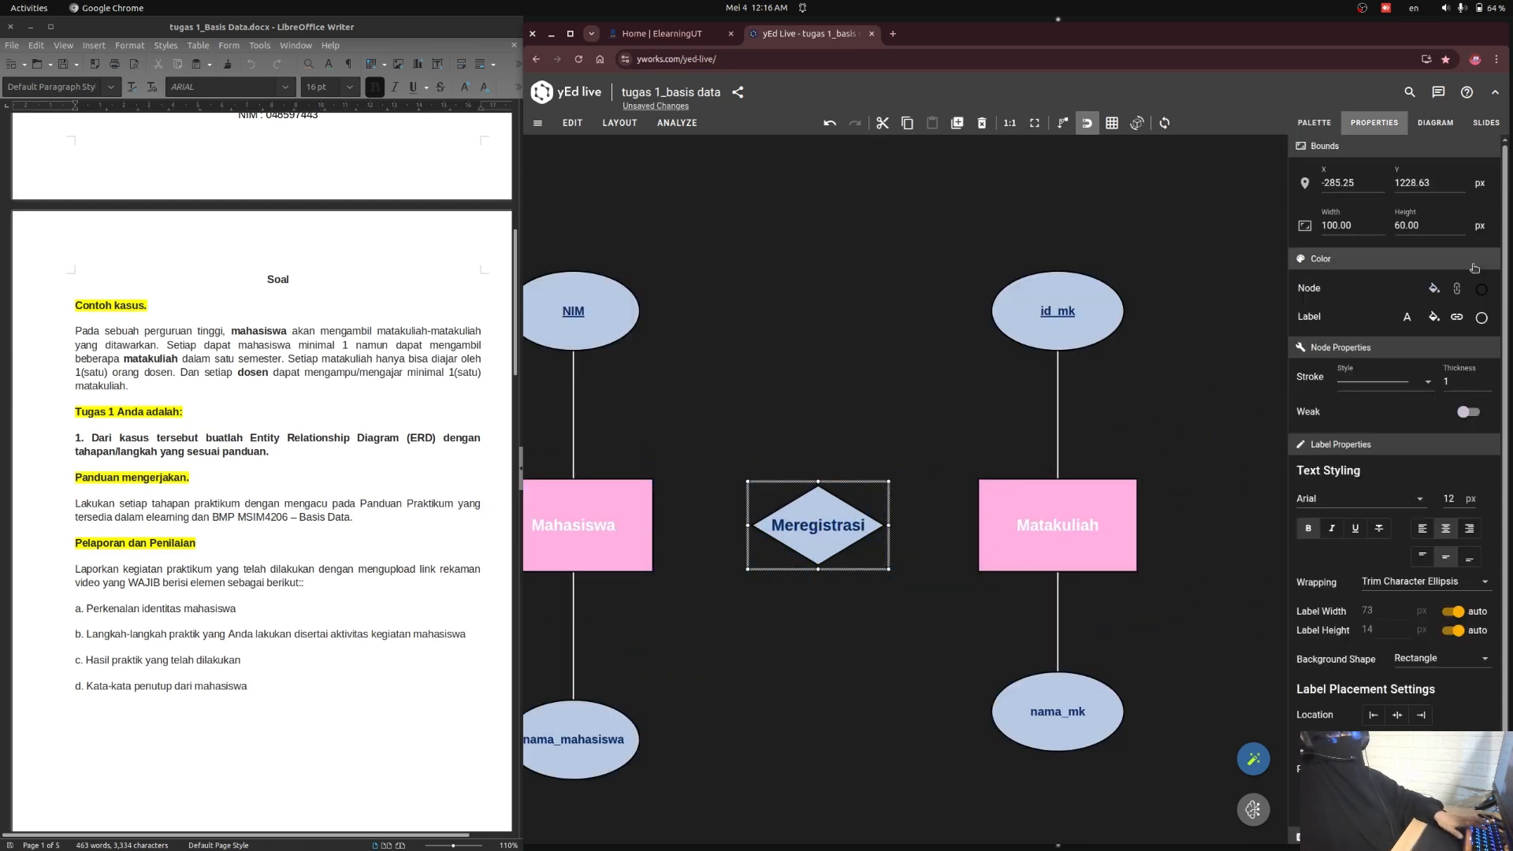
left_click(788, 666)
scroll(788, 666, "down", 3)
scroll(792, 674, "up", 2)
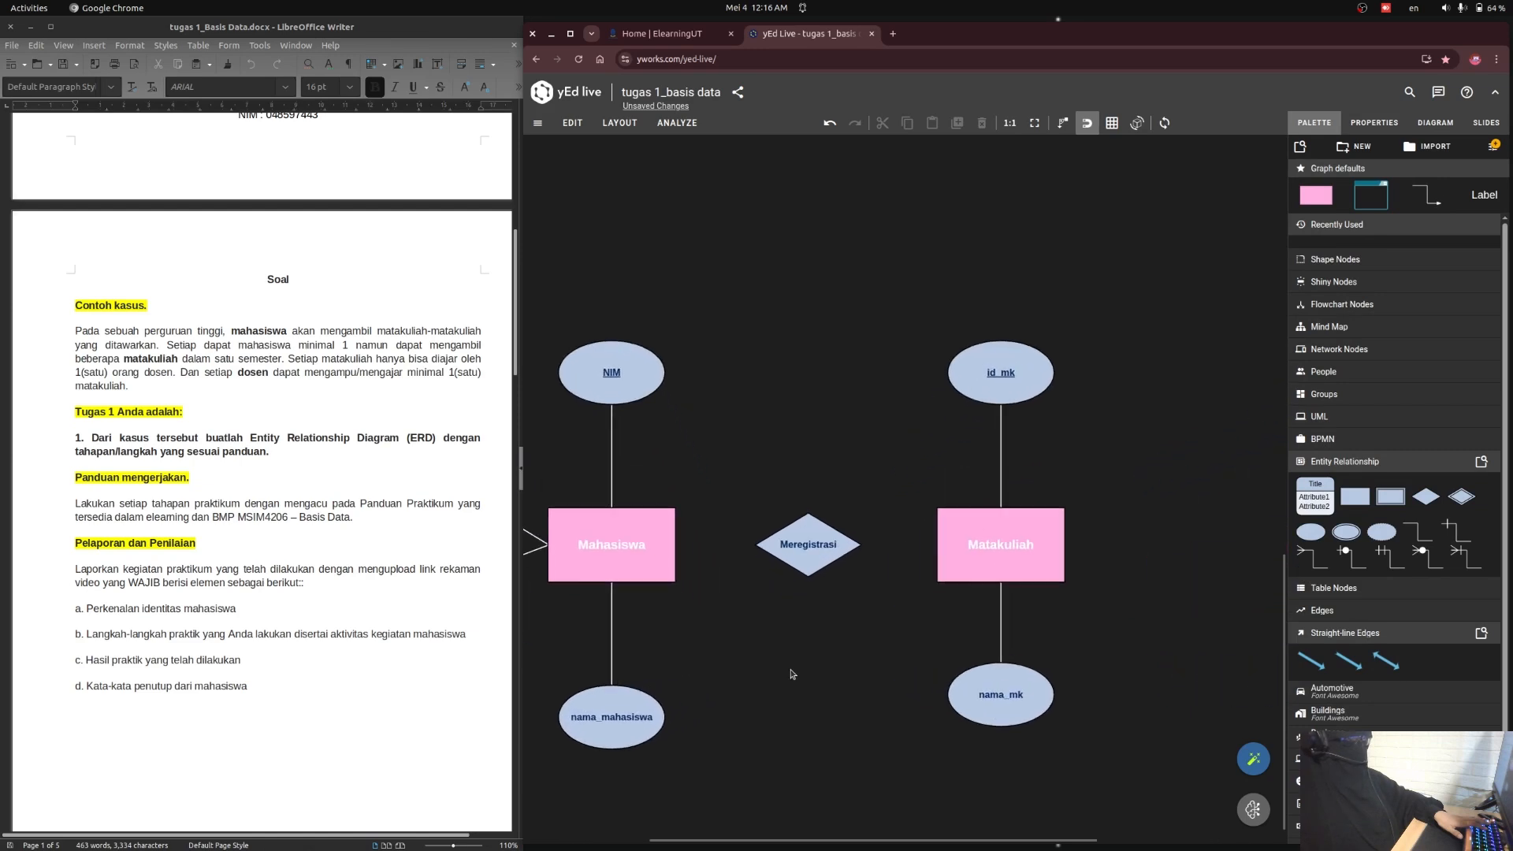
scroll(792, 563, "down", 2)
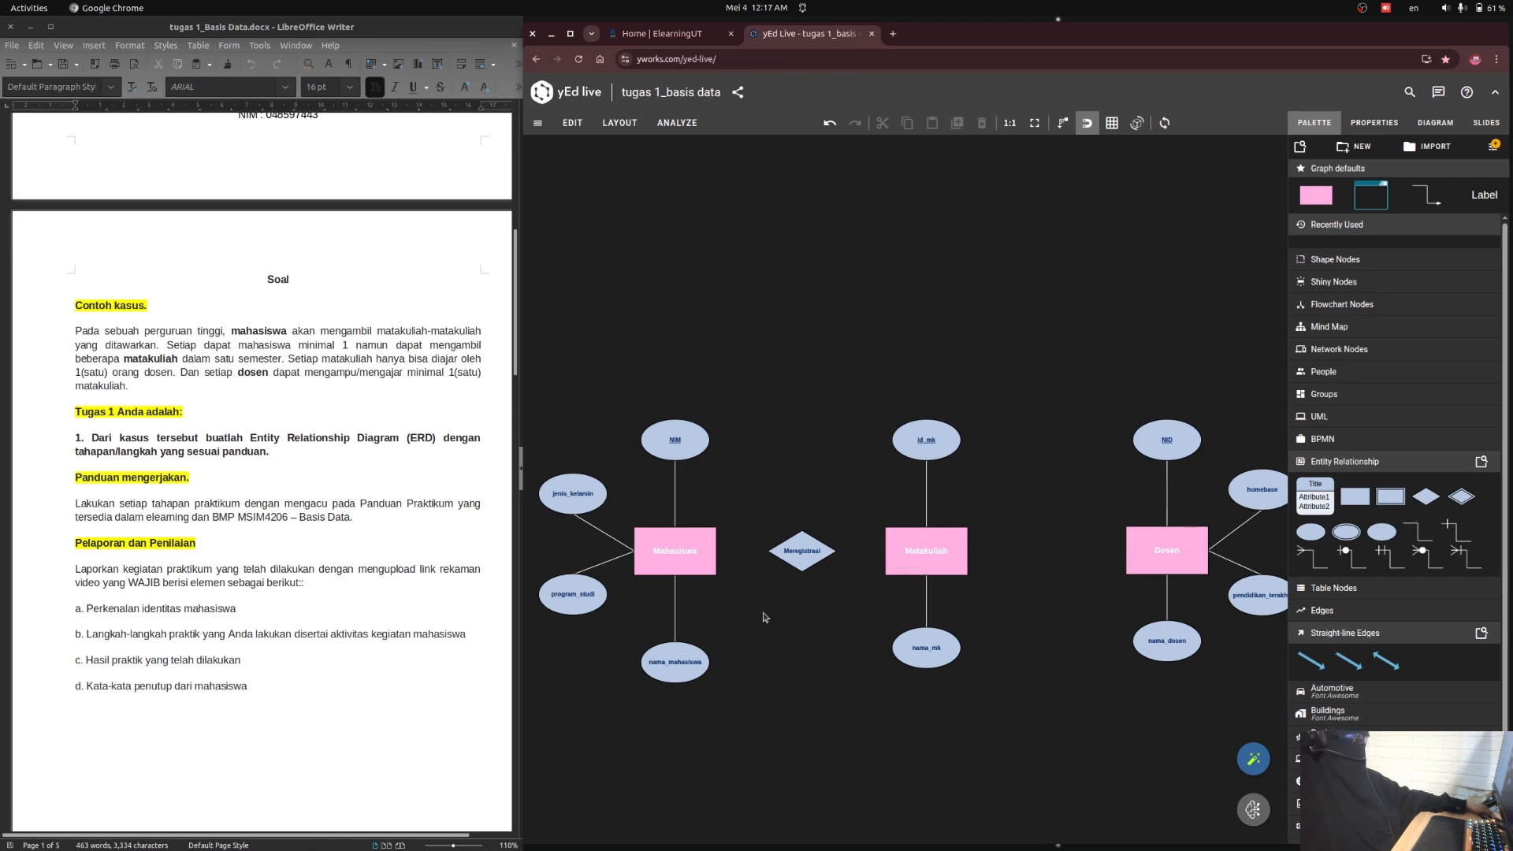
- Duplicate the Meregistrasi diamond between Matakuliah and Dosen, relabel the copy Mengampu and save the diagram
left_click(802, 563)
key("ctrl+c")
key("ctrl+v")
right_click(1064, 546)
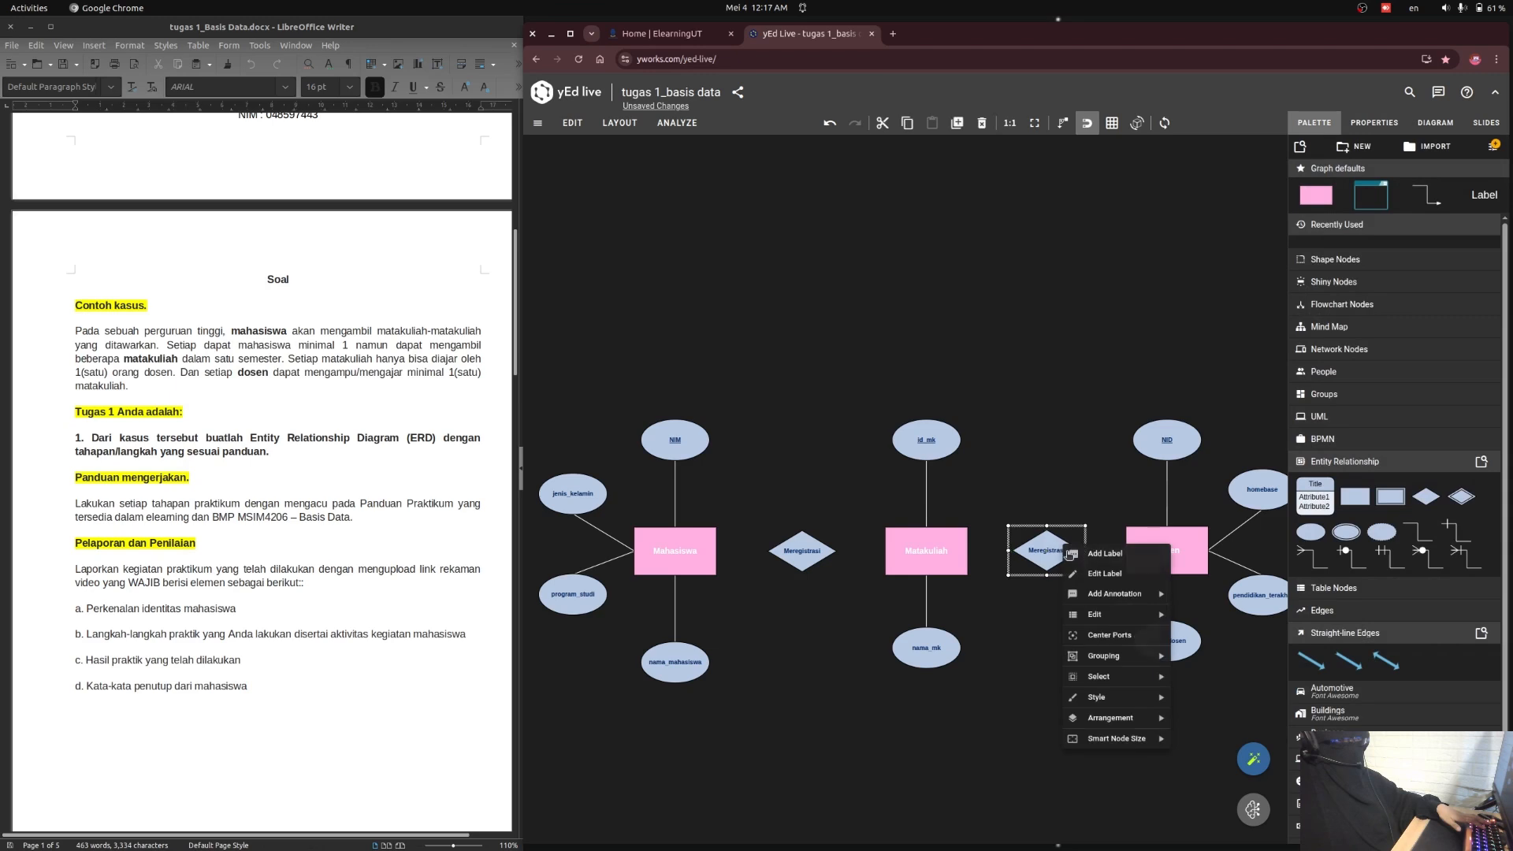
left_click(1086, 574)
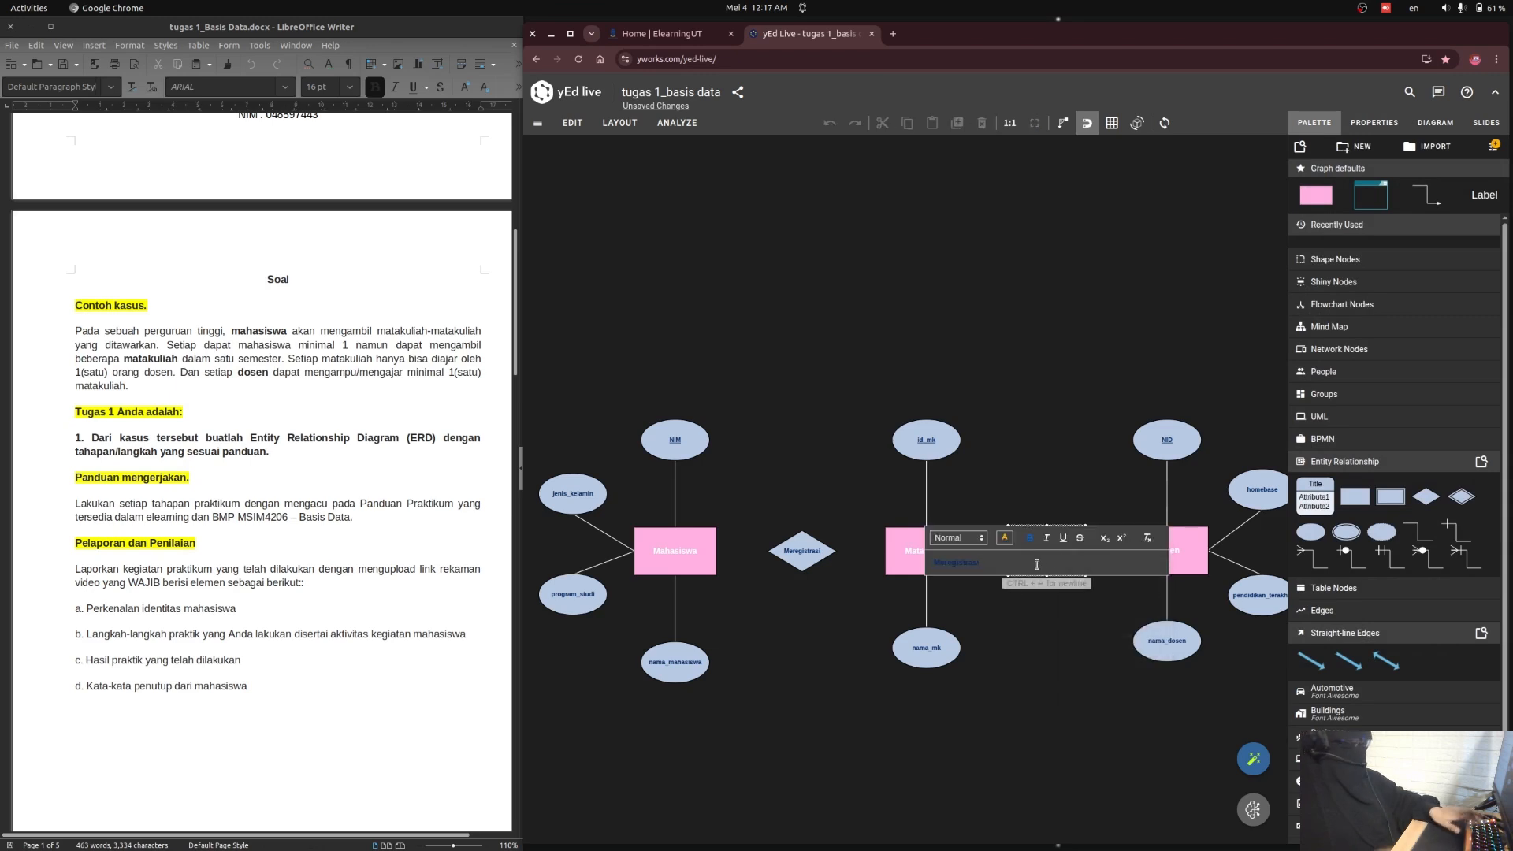
type("Mengampu")
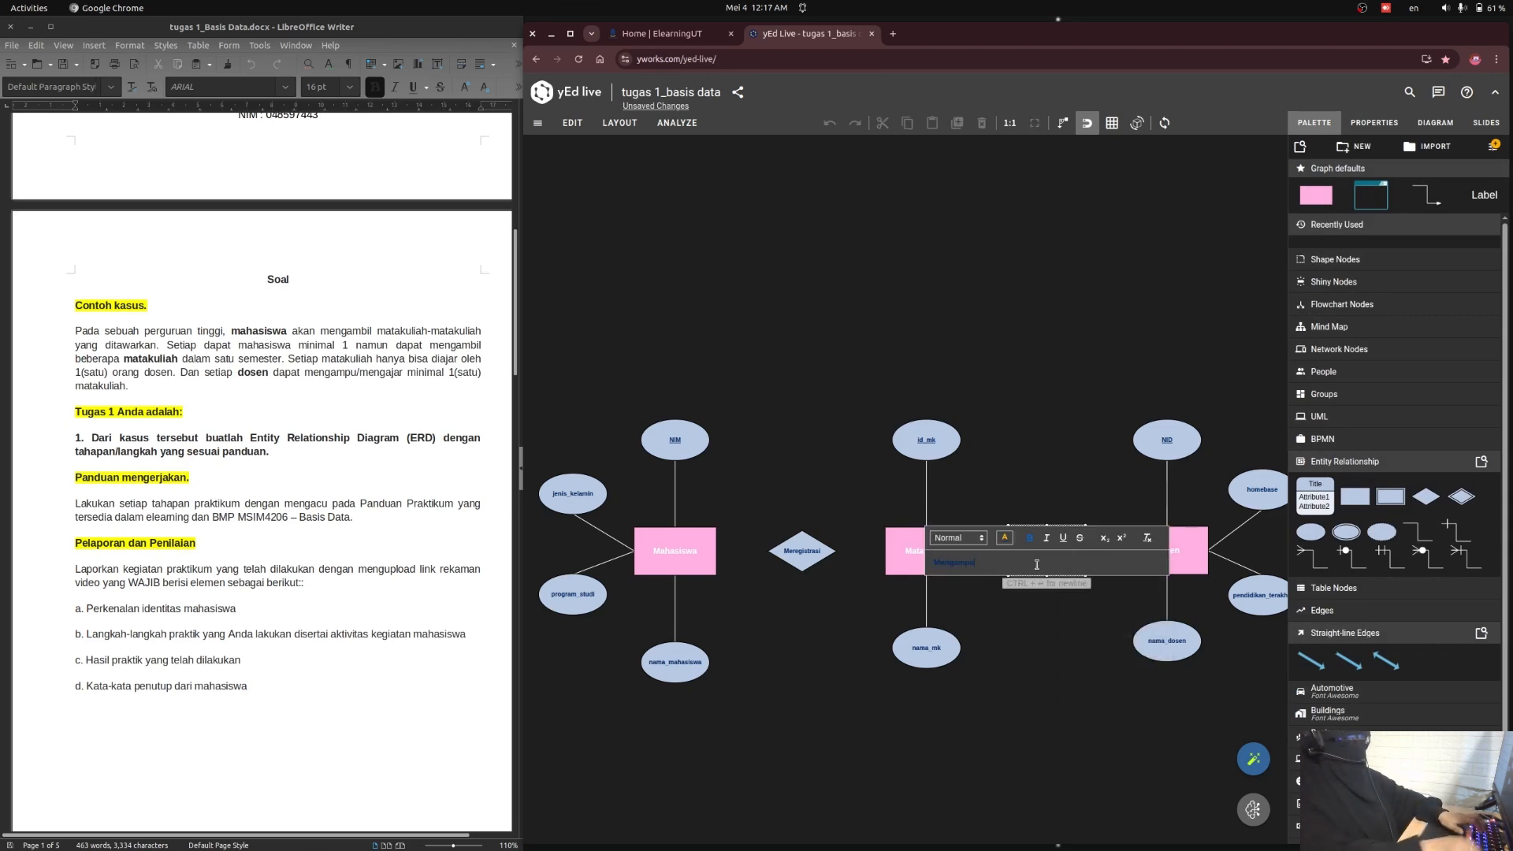
key("Return")
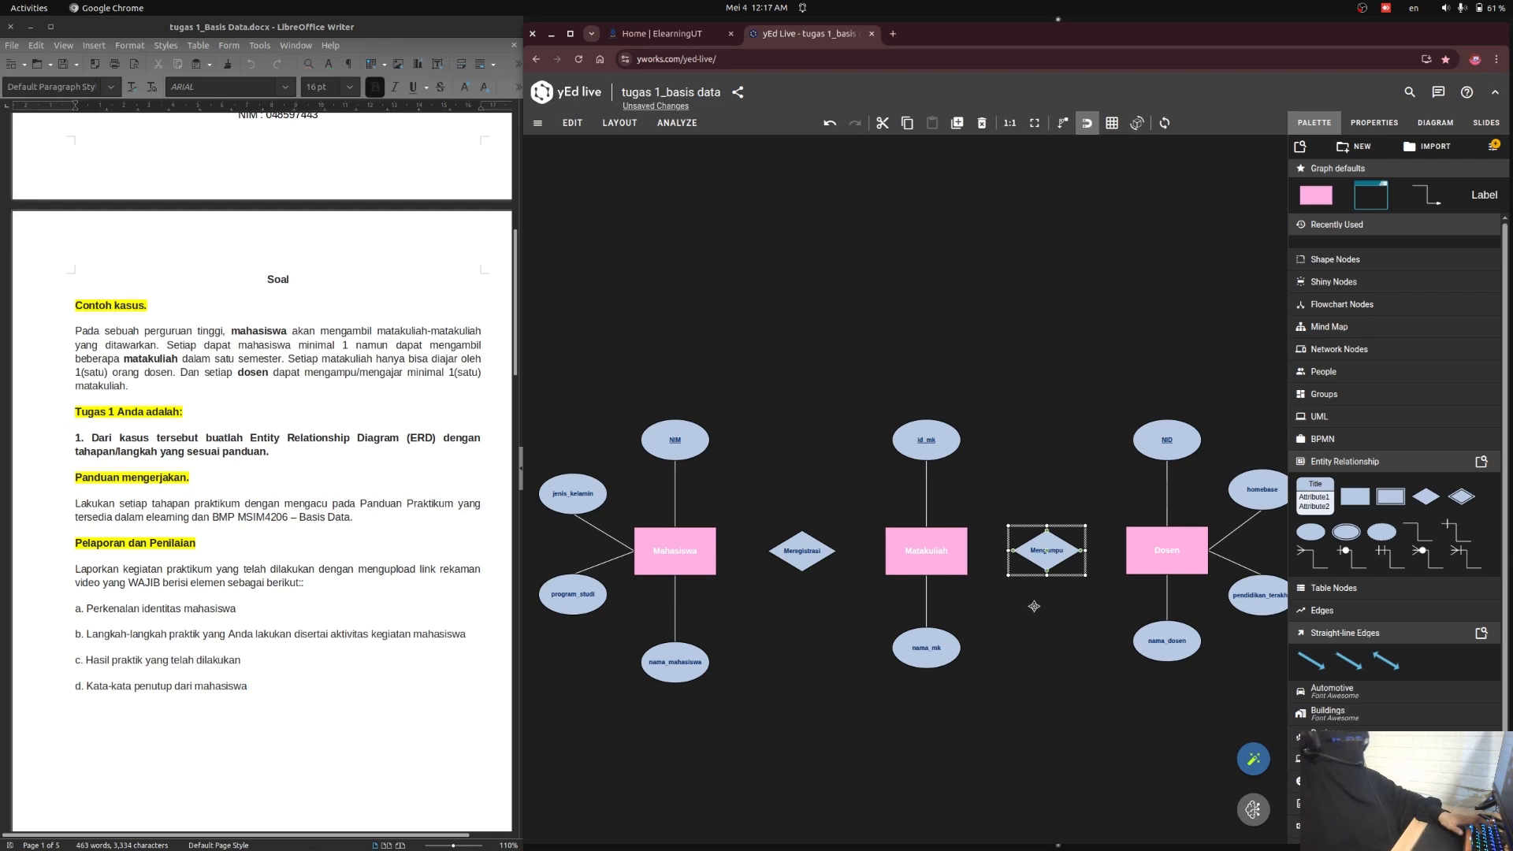
left_click(1028, 667)
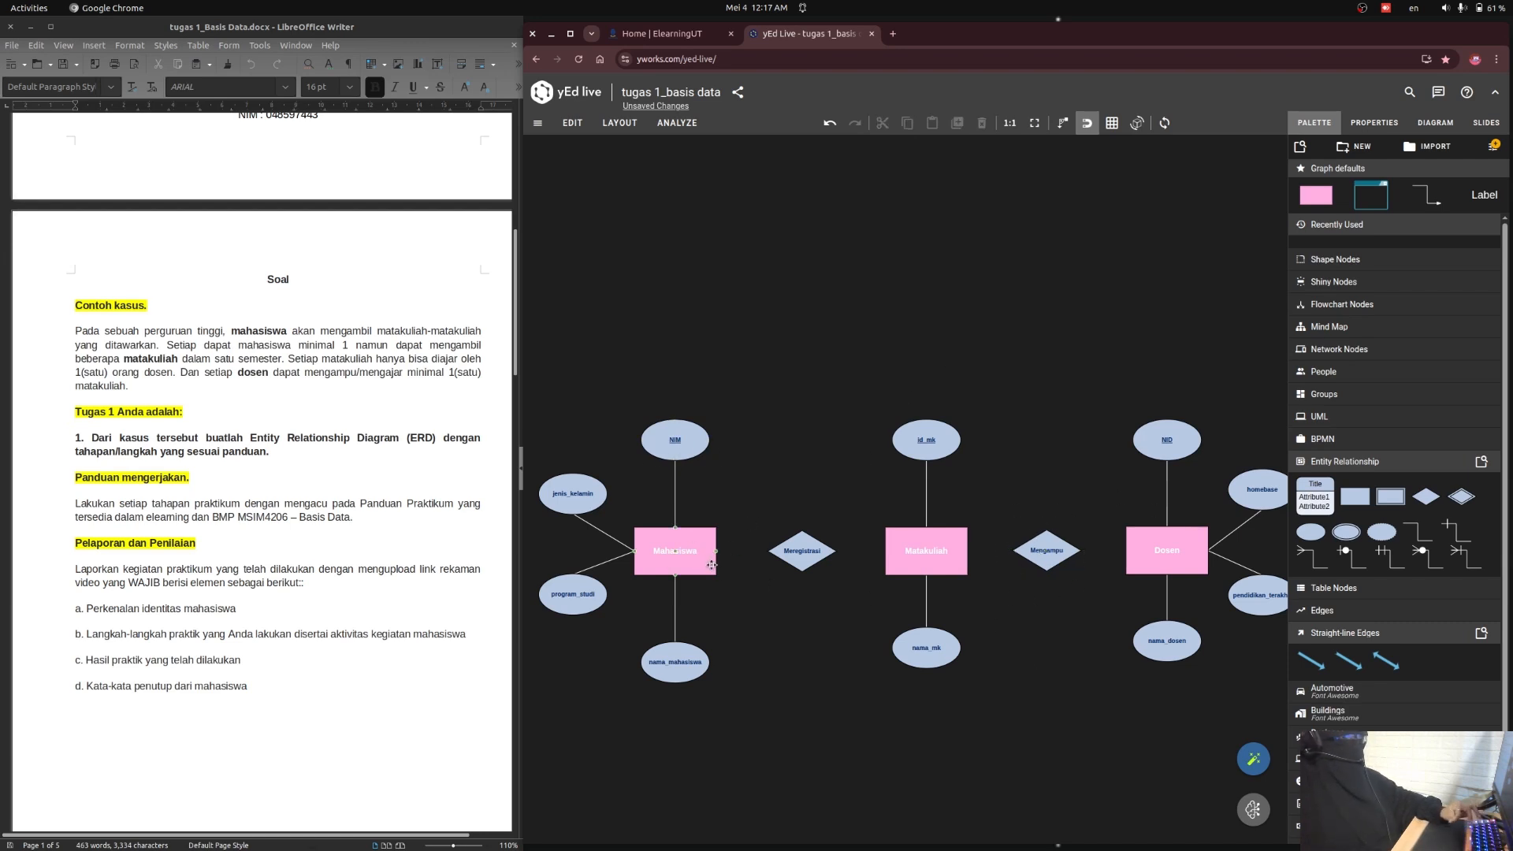
key("ctrl+s")
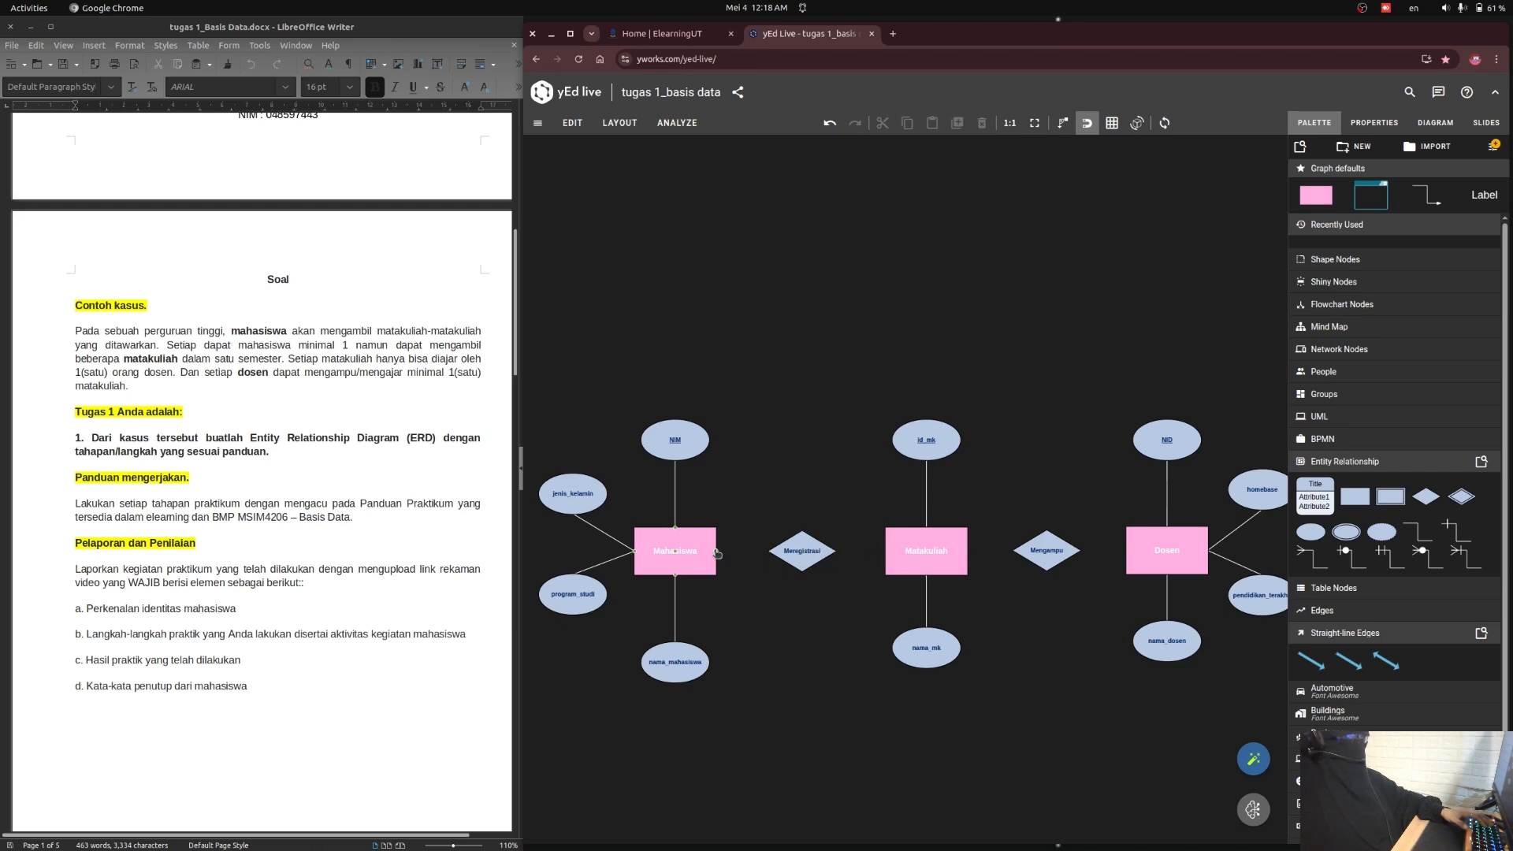
- Connect Mahasiswa to Meregistrasi, with a barred crow's foot at the Mahasiswa end and a plain crow's foot at the diamond end
left_click_drag(716, 553, 769, 553)
left_click(739, 551)
left_click(1374, 122)
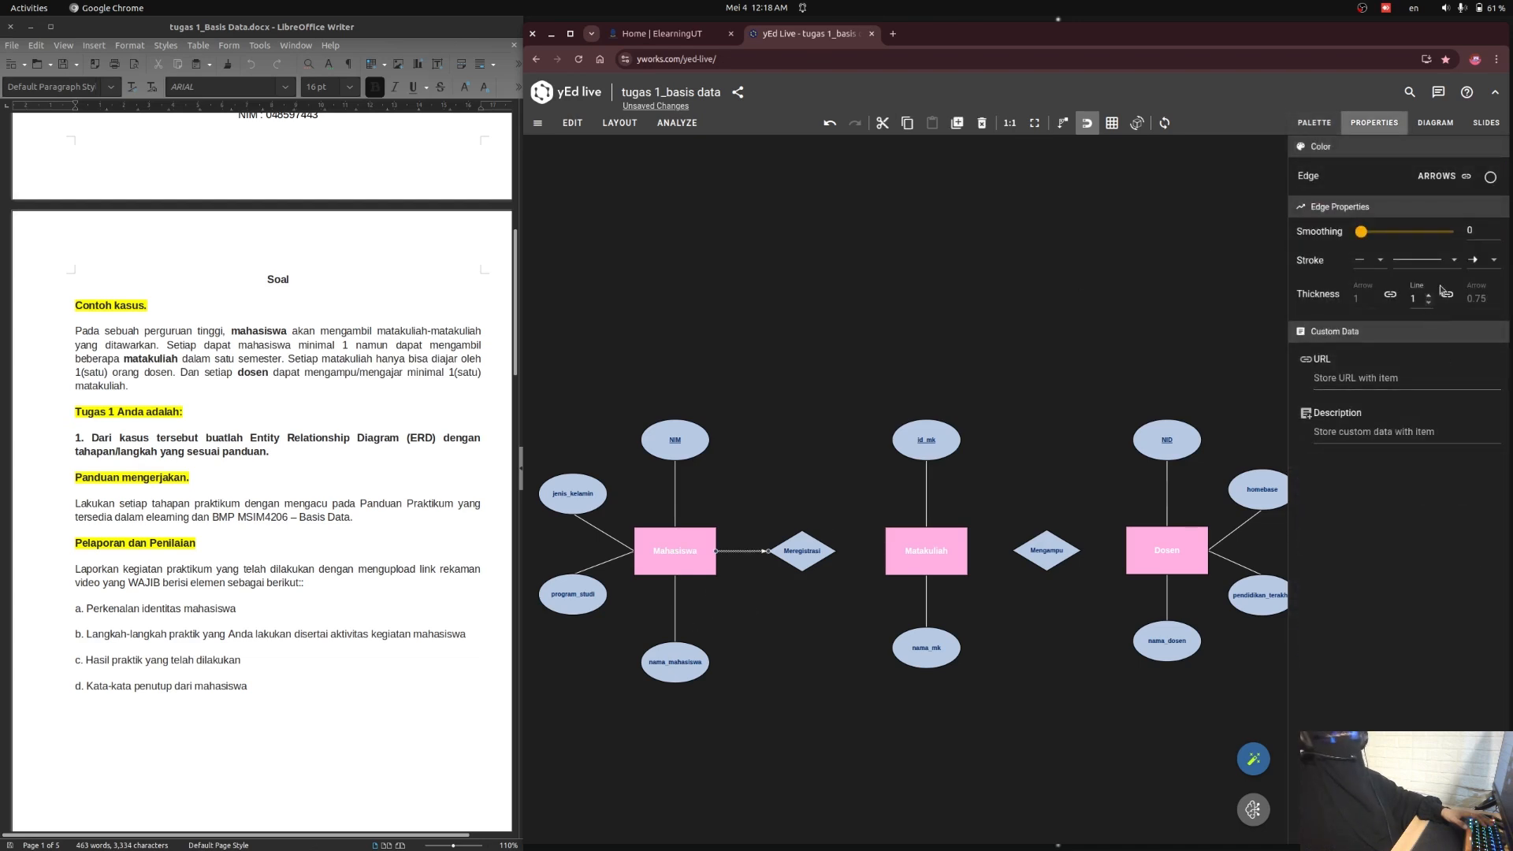
left_click(1362, 265)
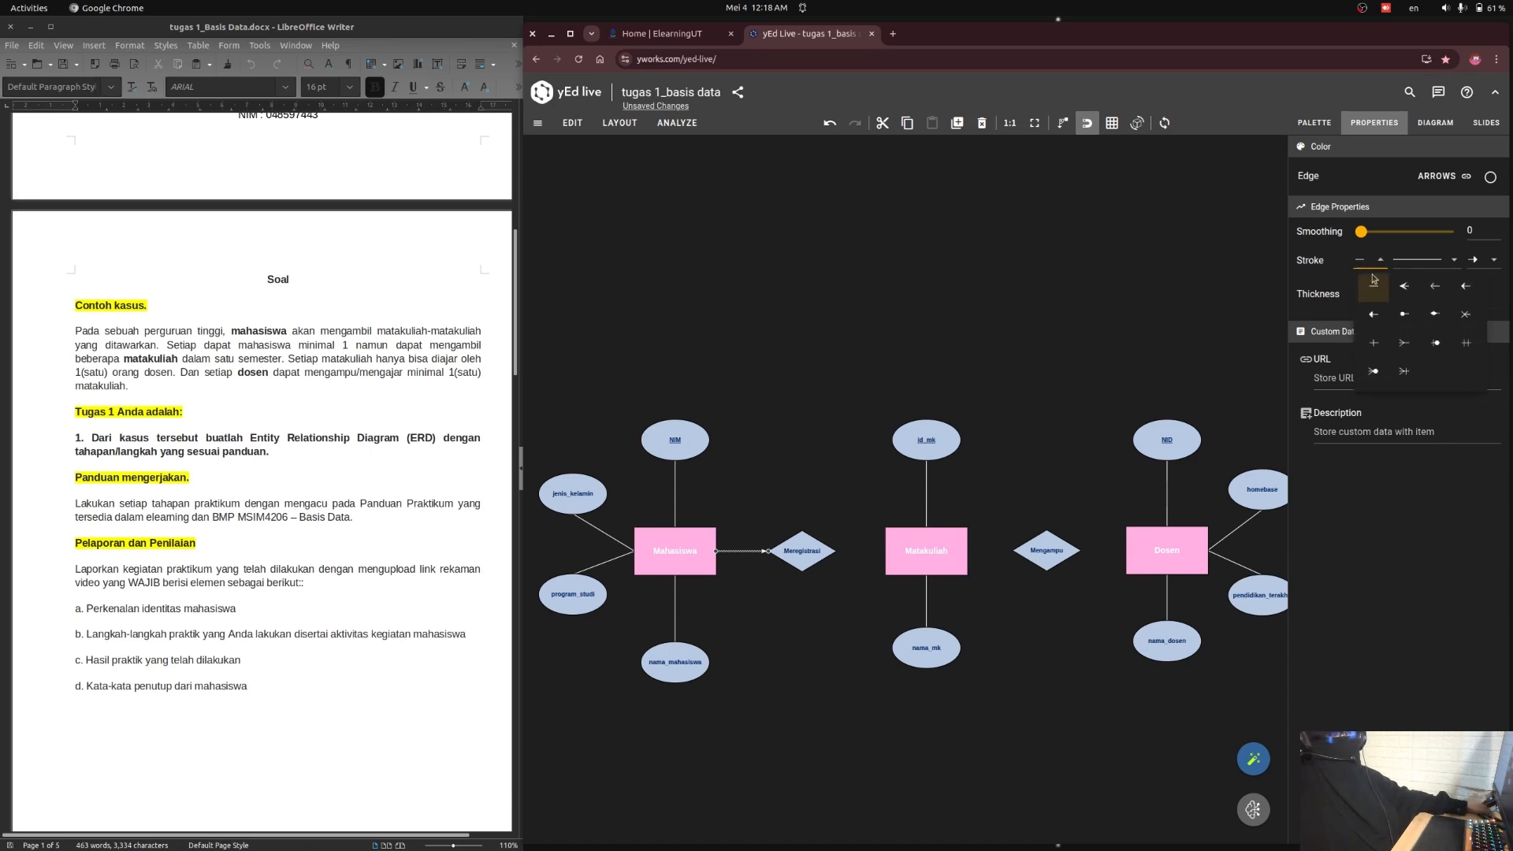
left_click(1406, 376)
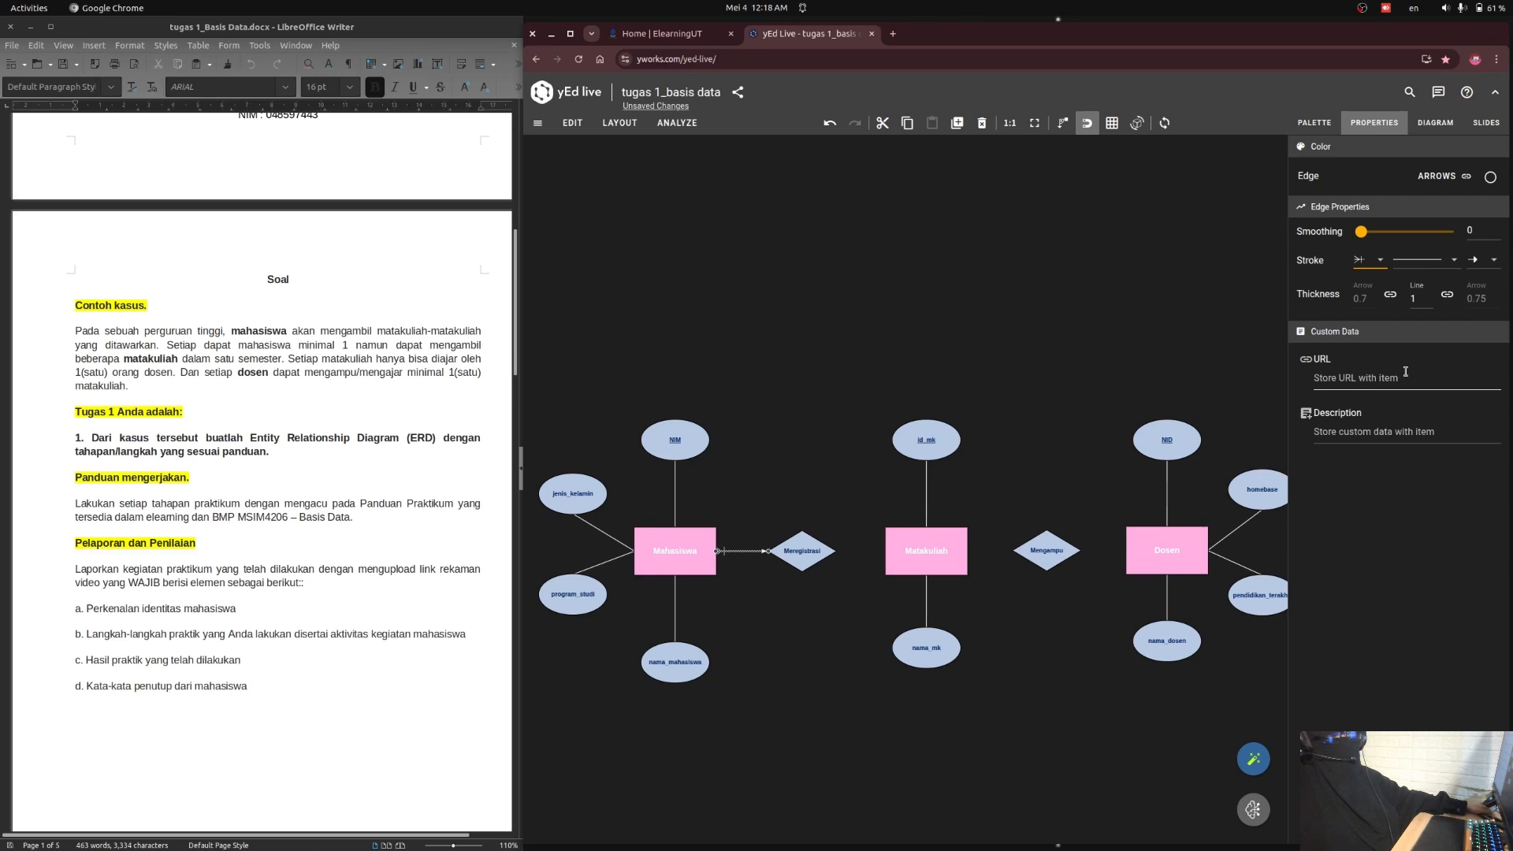
left_click(1472, 260)
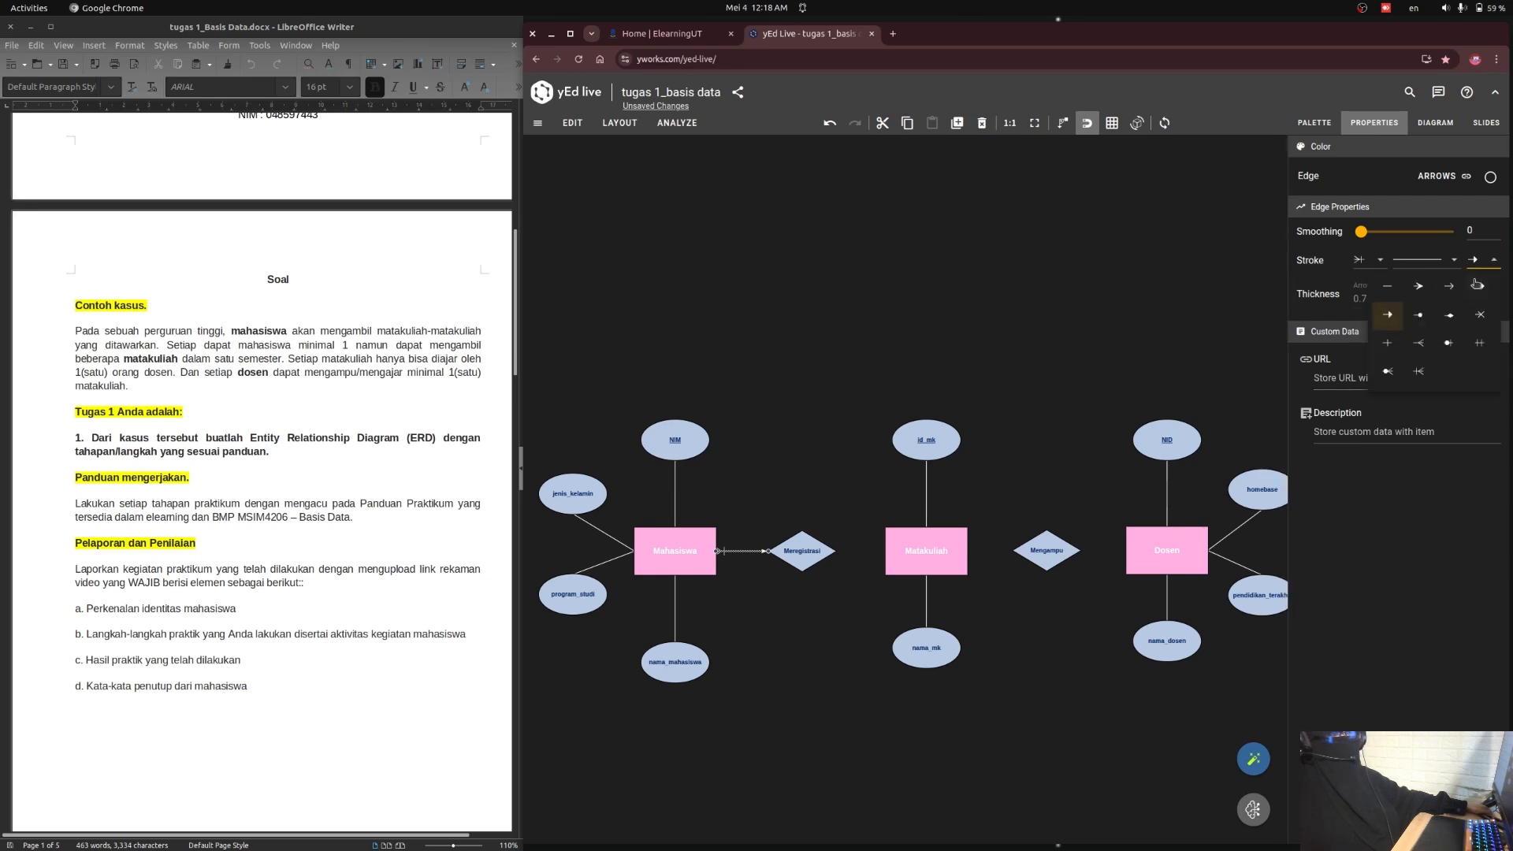
left_click(1418, 343)
left_click(760, 631)
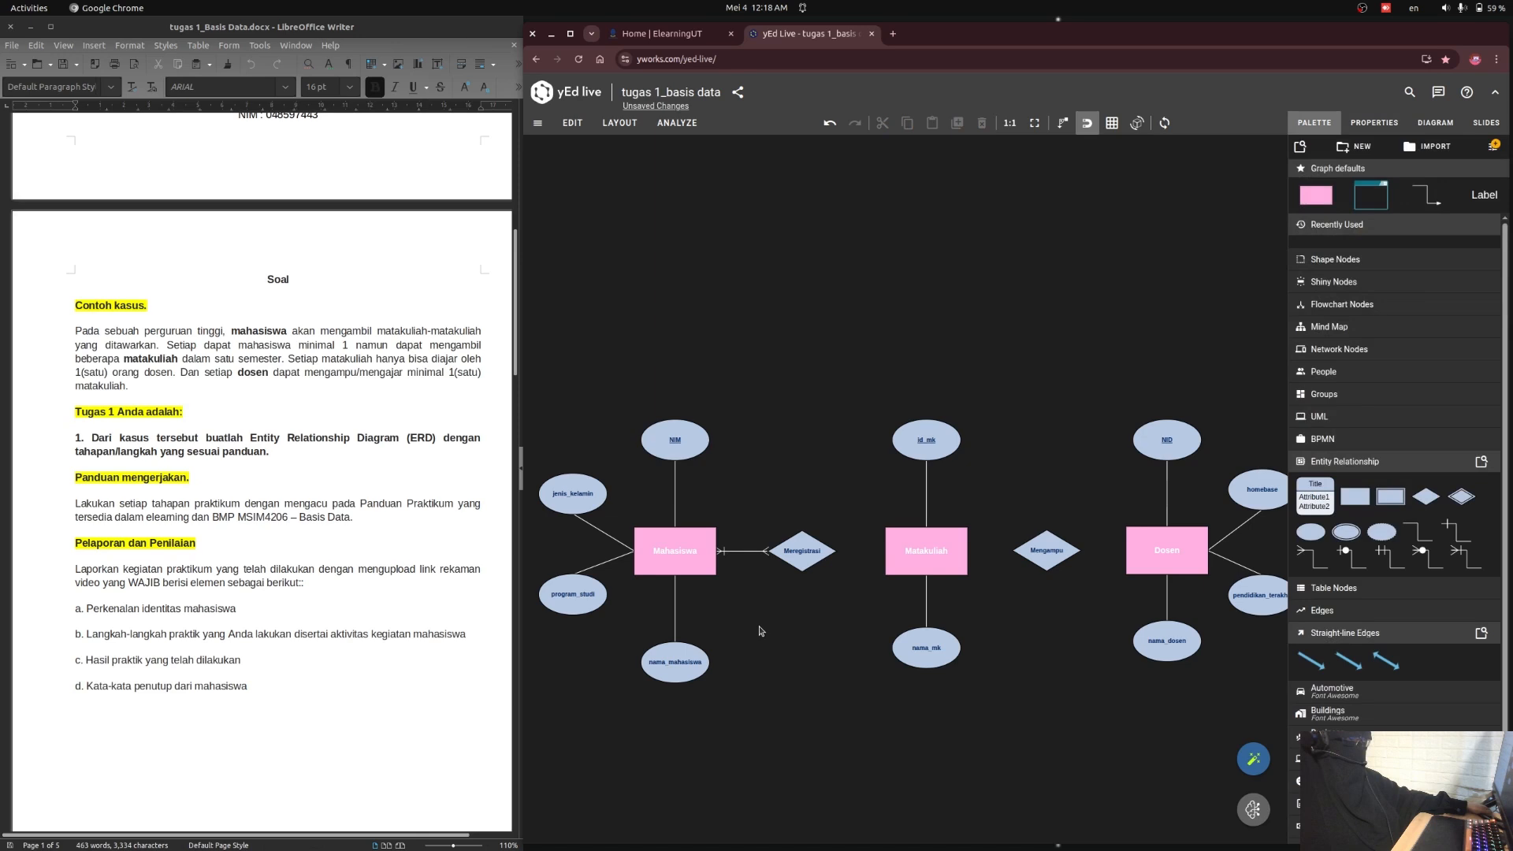
- Remove the crow's foot from the Meregistrasi end of the line coming from Mahasiswa
left_click(749, 551)
left_click(1479, 261)
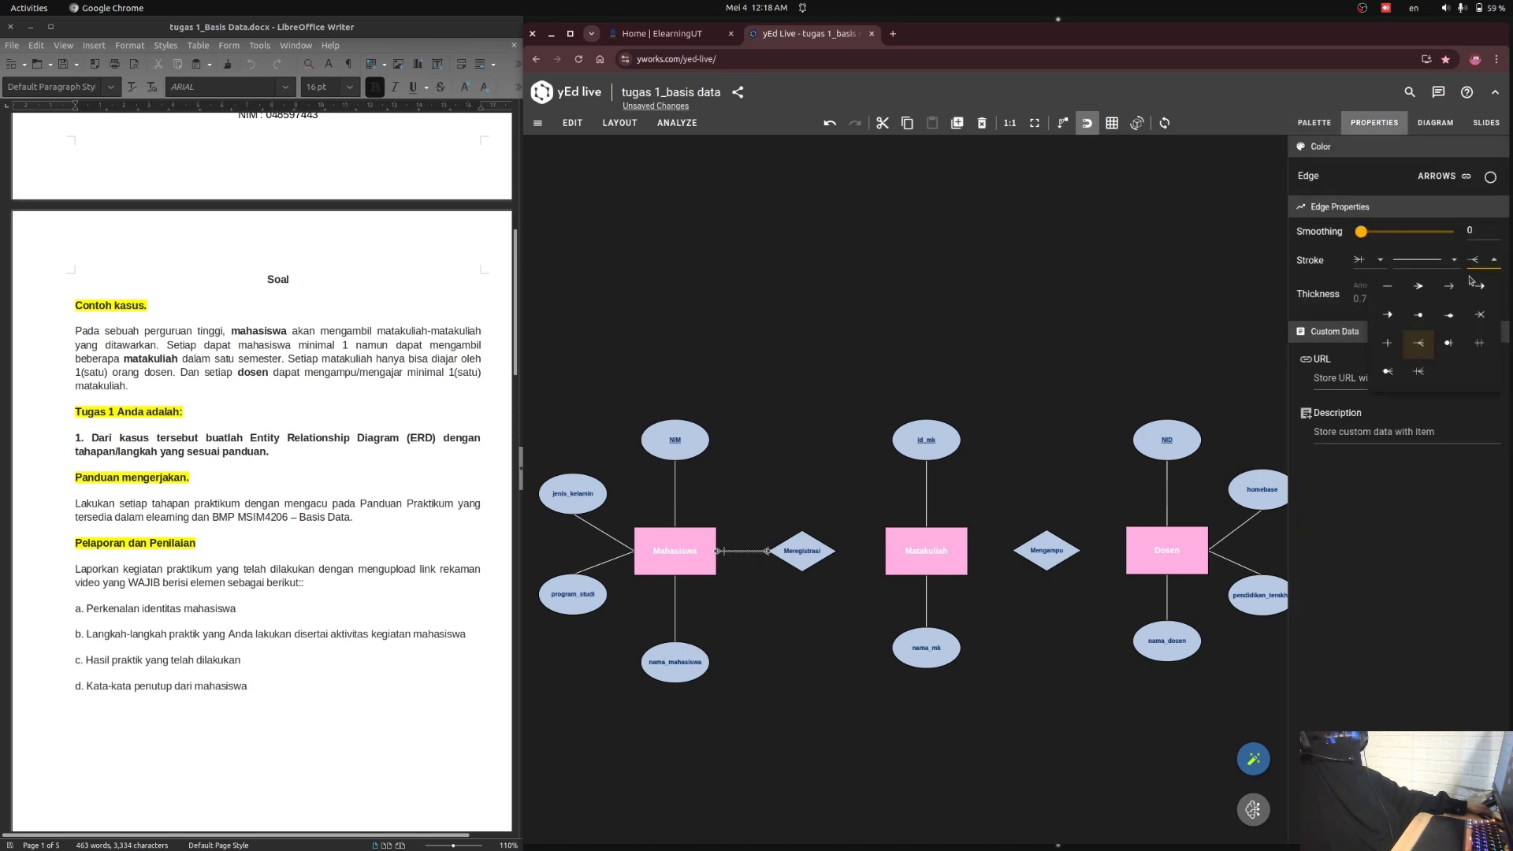
left_click(1388, 290)
left_click(778, 763)
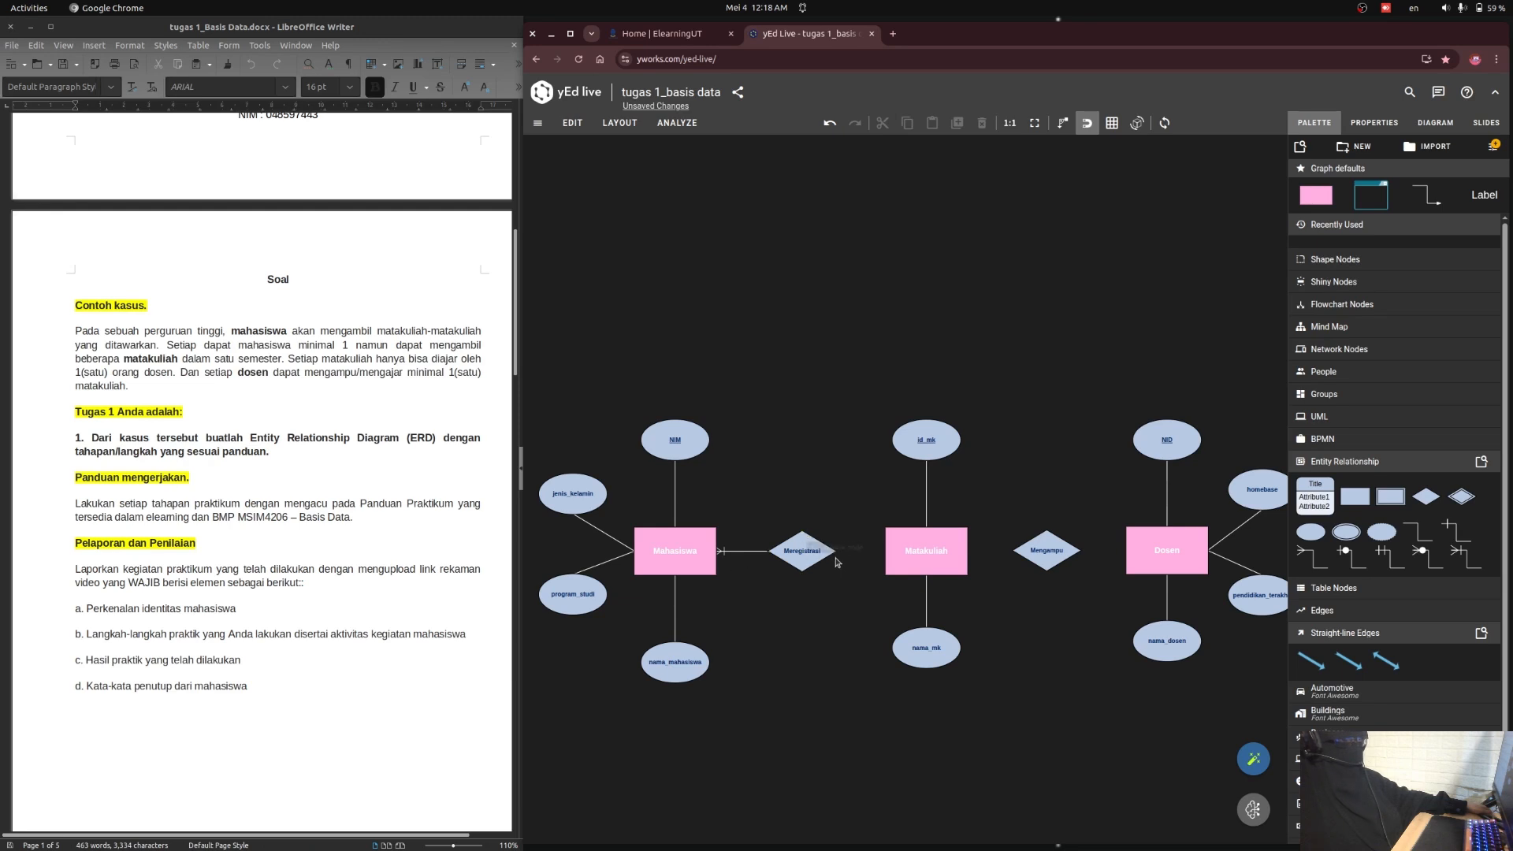
- Connect the Meregistrasi diamond to Matakuliah with a plain crow's foot at the Matakuliah end
left_click_drag(836, 554, 891, 554)
left_click(873, 551)
left_click(1473, 262)
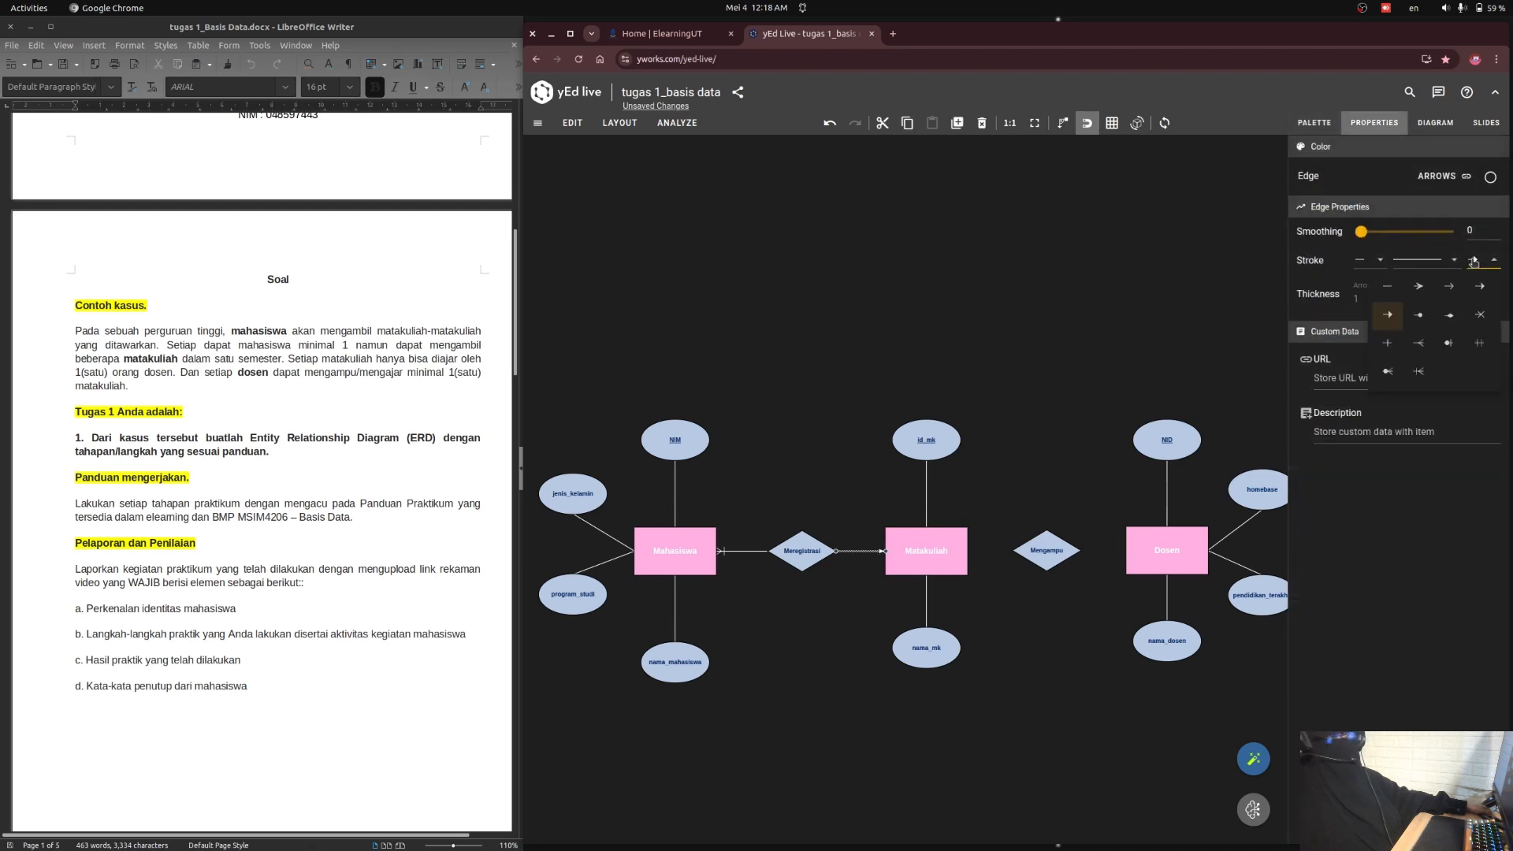
left_click(1418, 343)
left_click(764, 697)
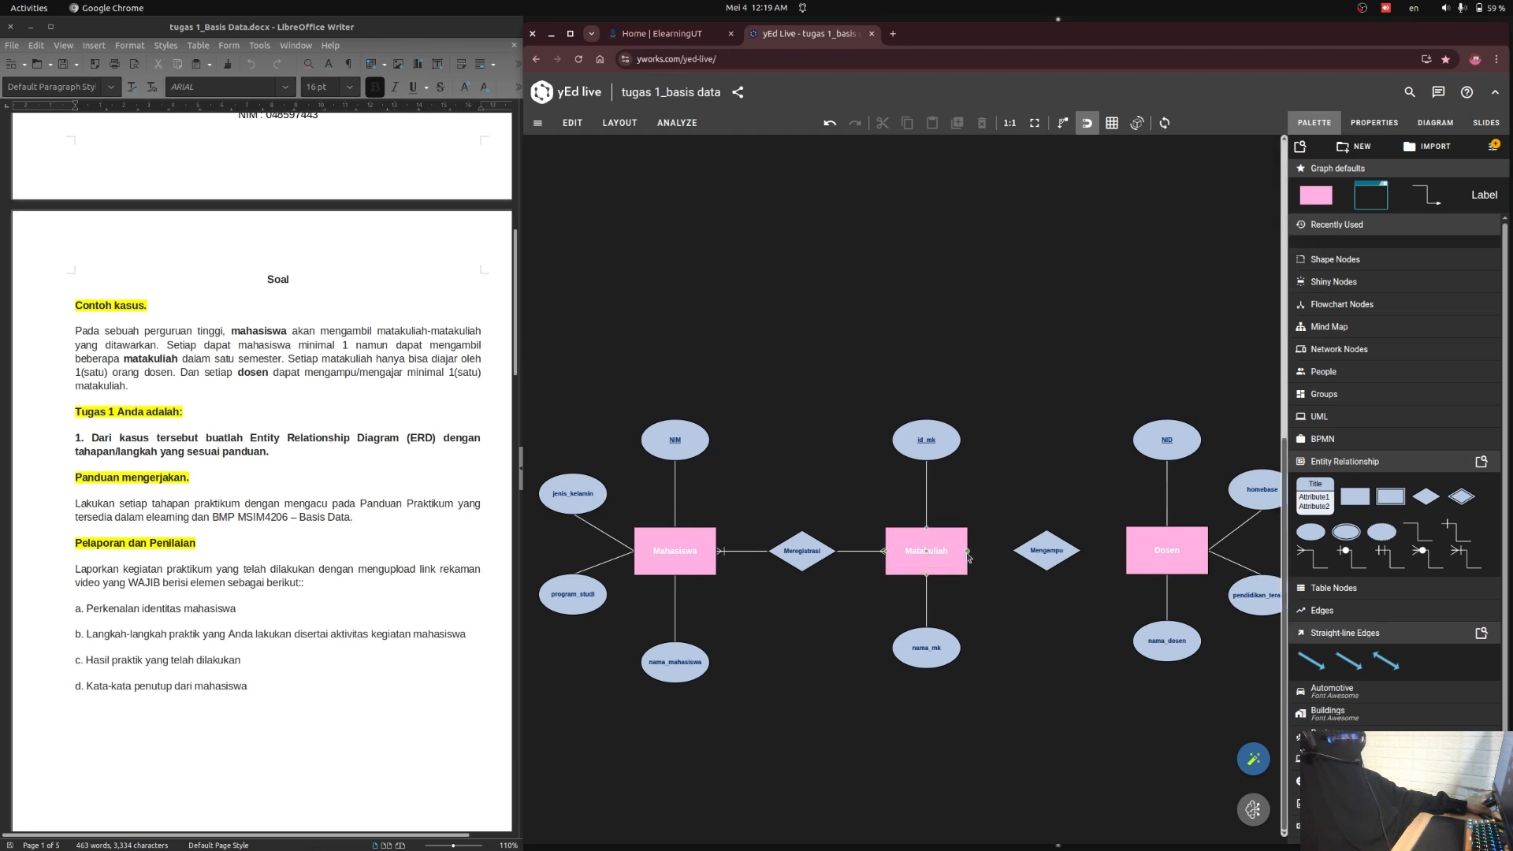
- Connect Matakuliah to Mengampu and Mengampu to Dosen, with a double-bar marker at the Dosen end
left_click_drag(968, 557, 1140, 548)
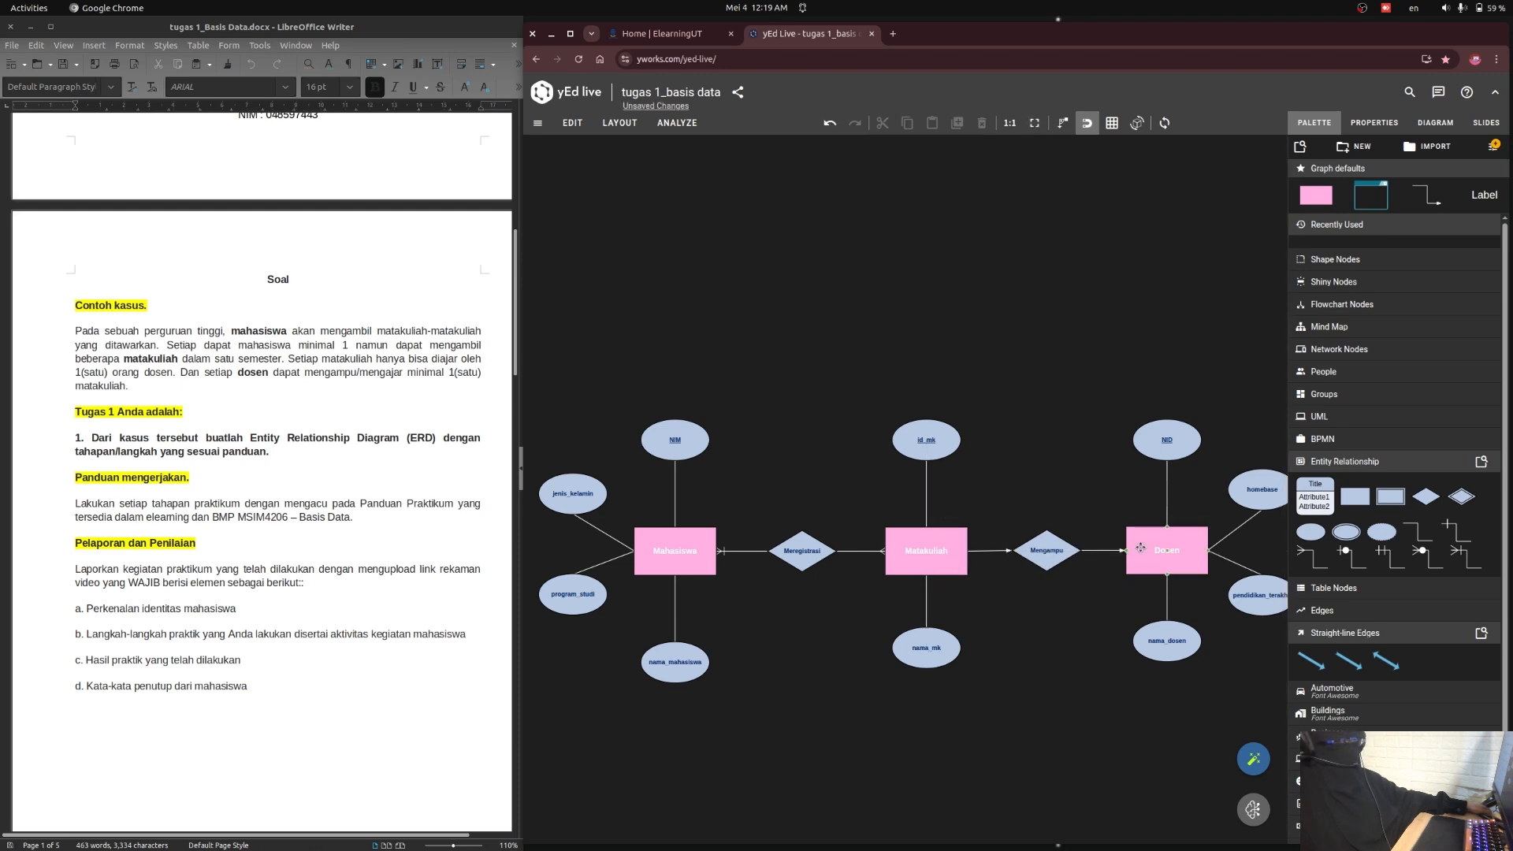
left_click(1099, 550)
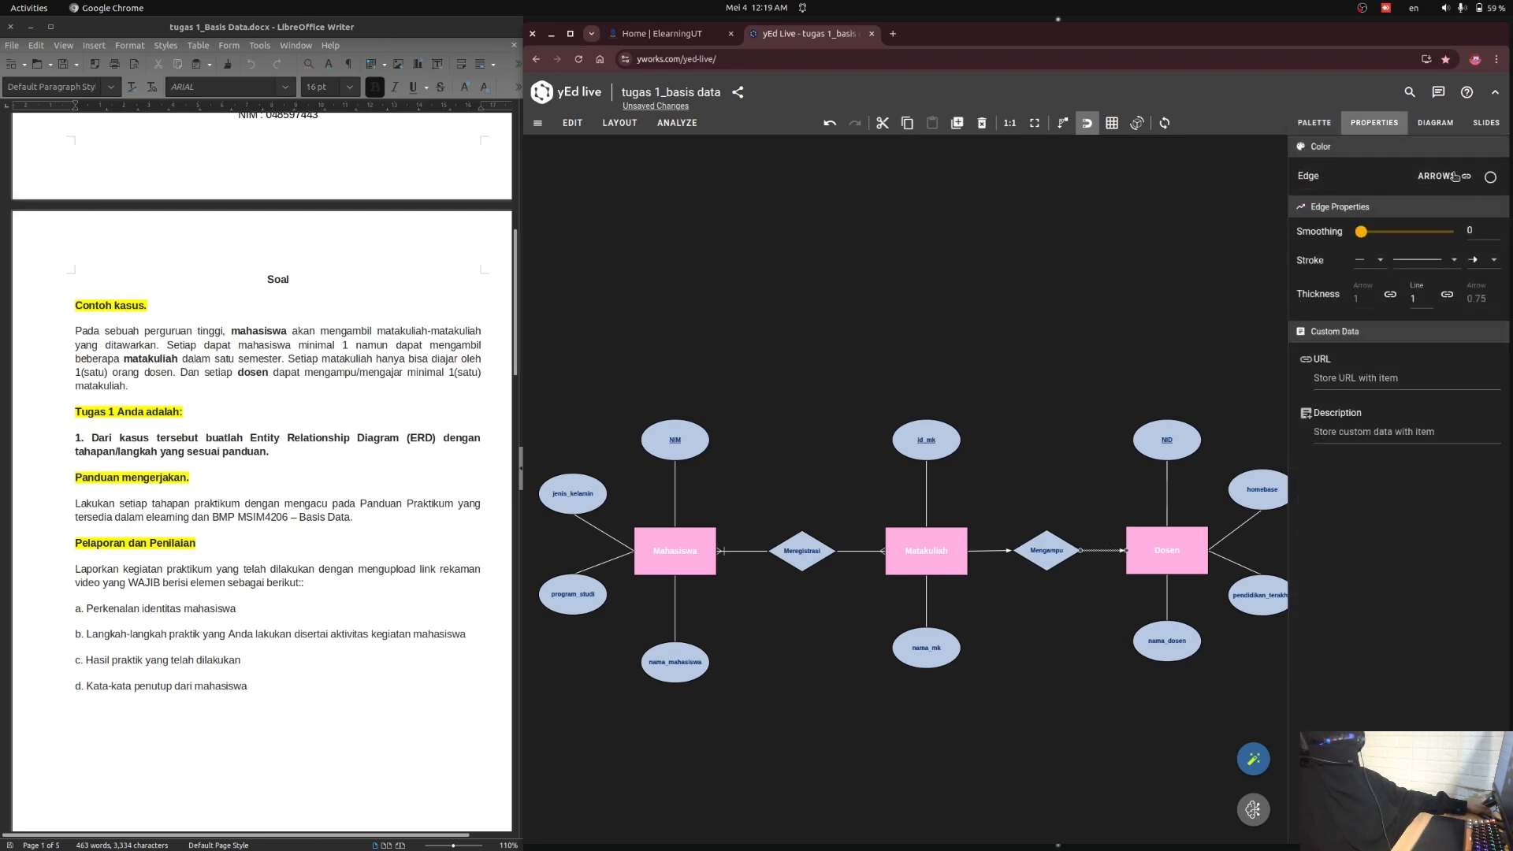
left_click(1474, 261)
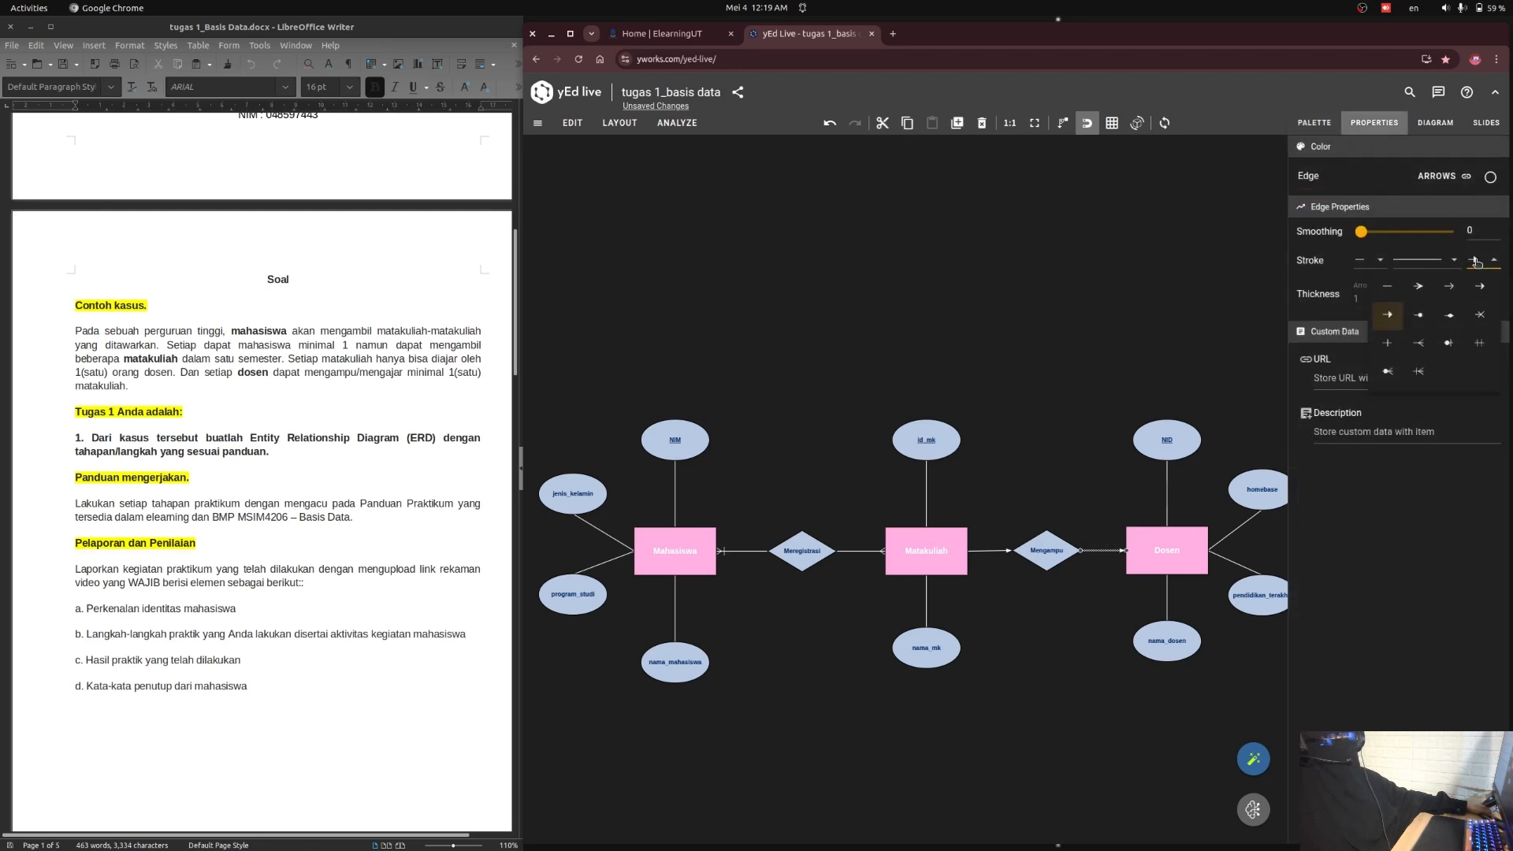
left_click(1476, 342)
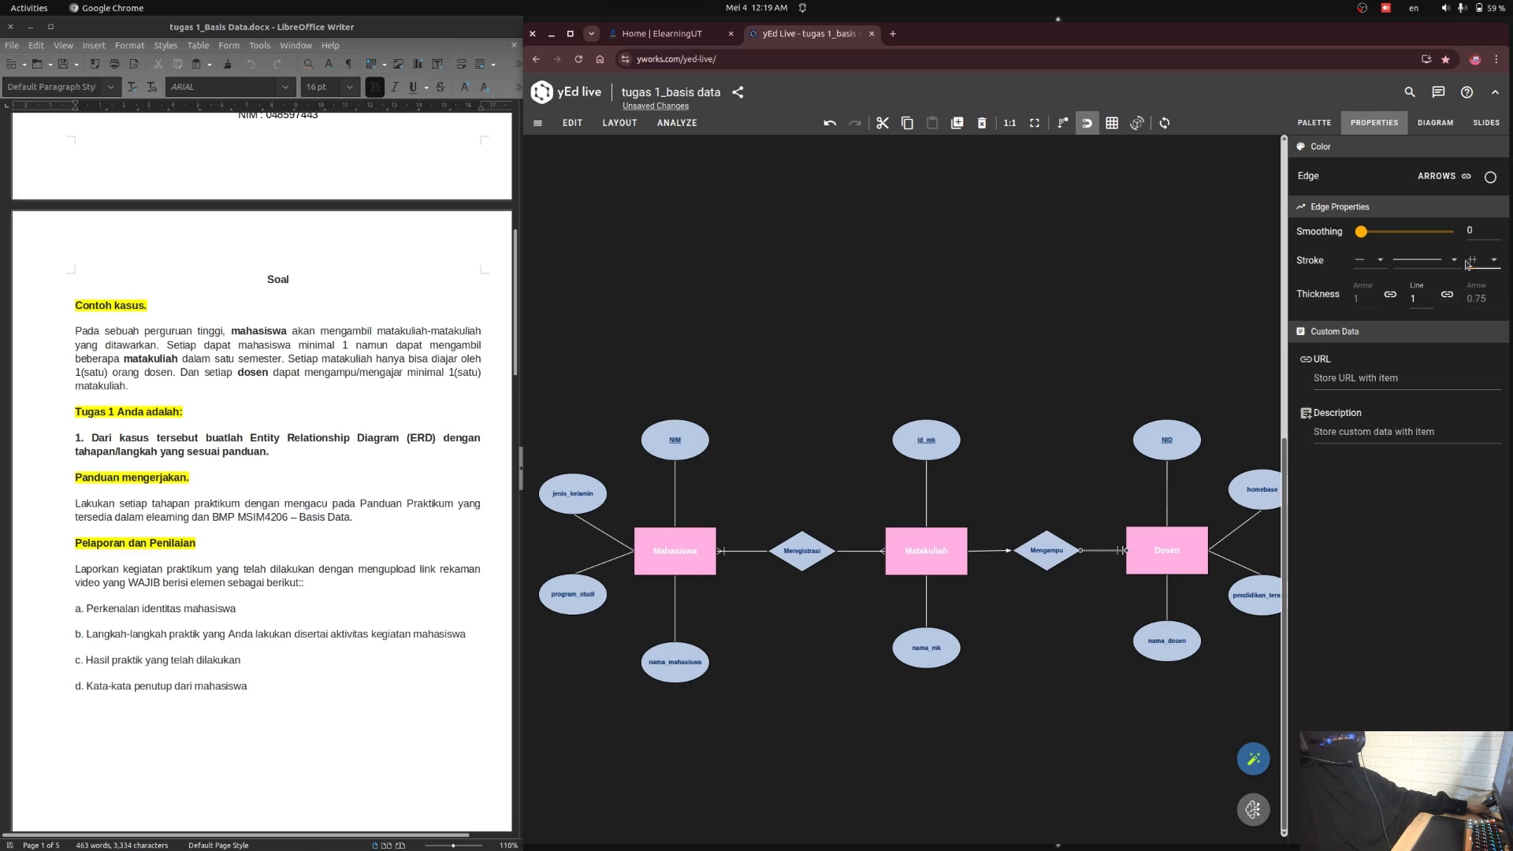
left_click(1490, 260)
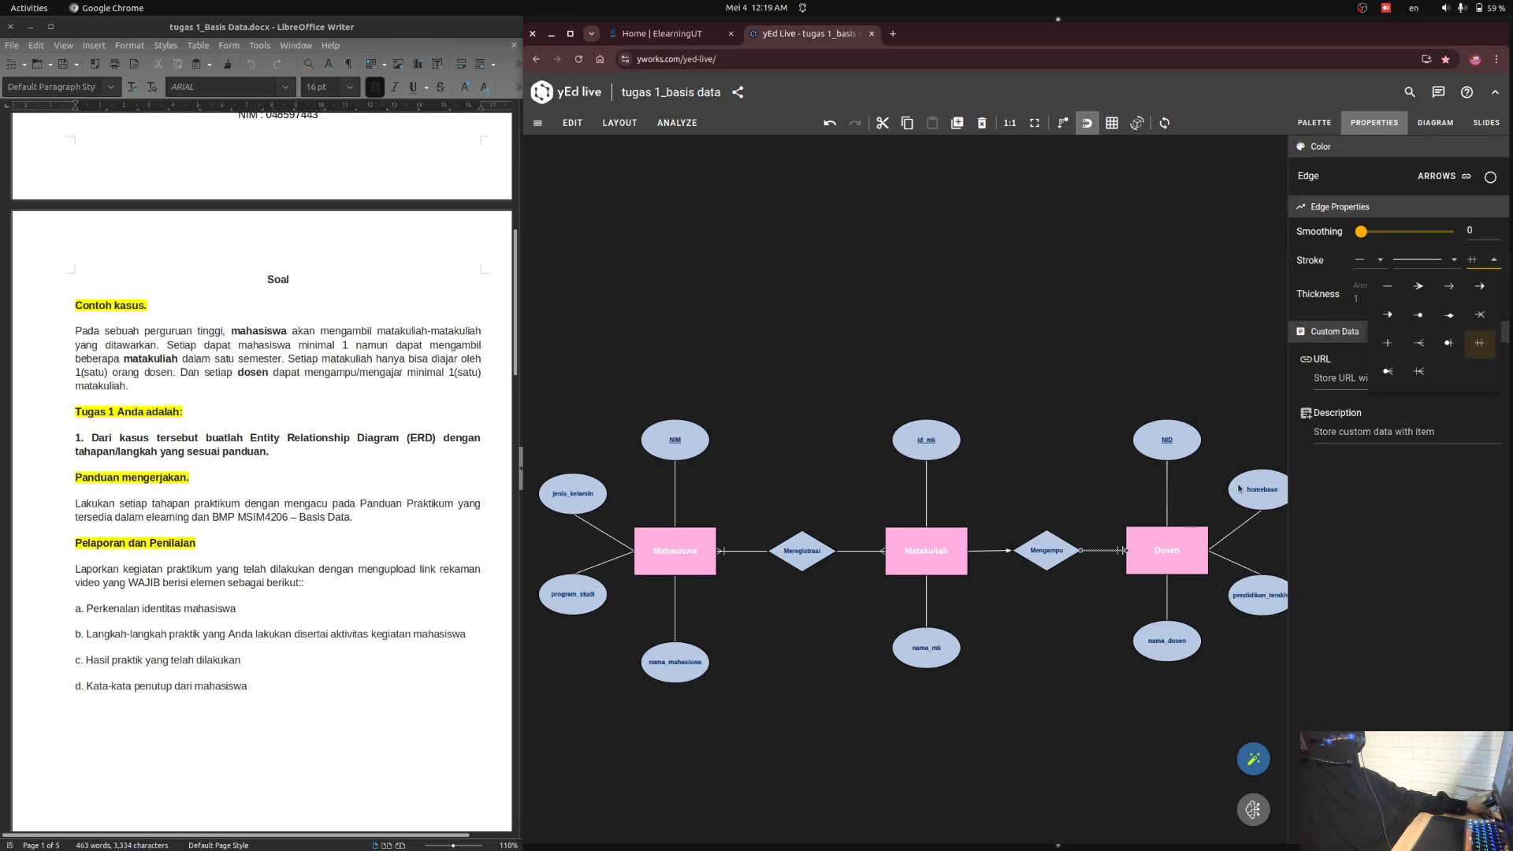
left_click(1038, 668)
- Replace the arrowhead on the Matakuliah–Mengampu line with a barred crow's foot at the Matakuliah end and save the diagram
left_click(991, 554)
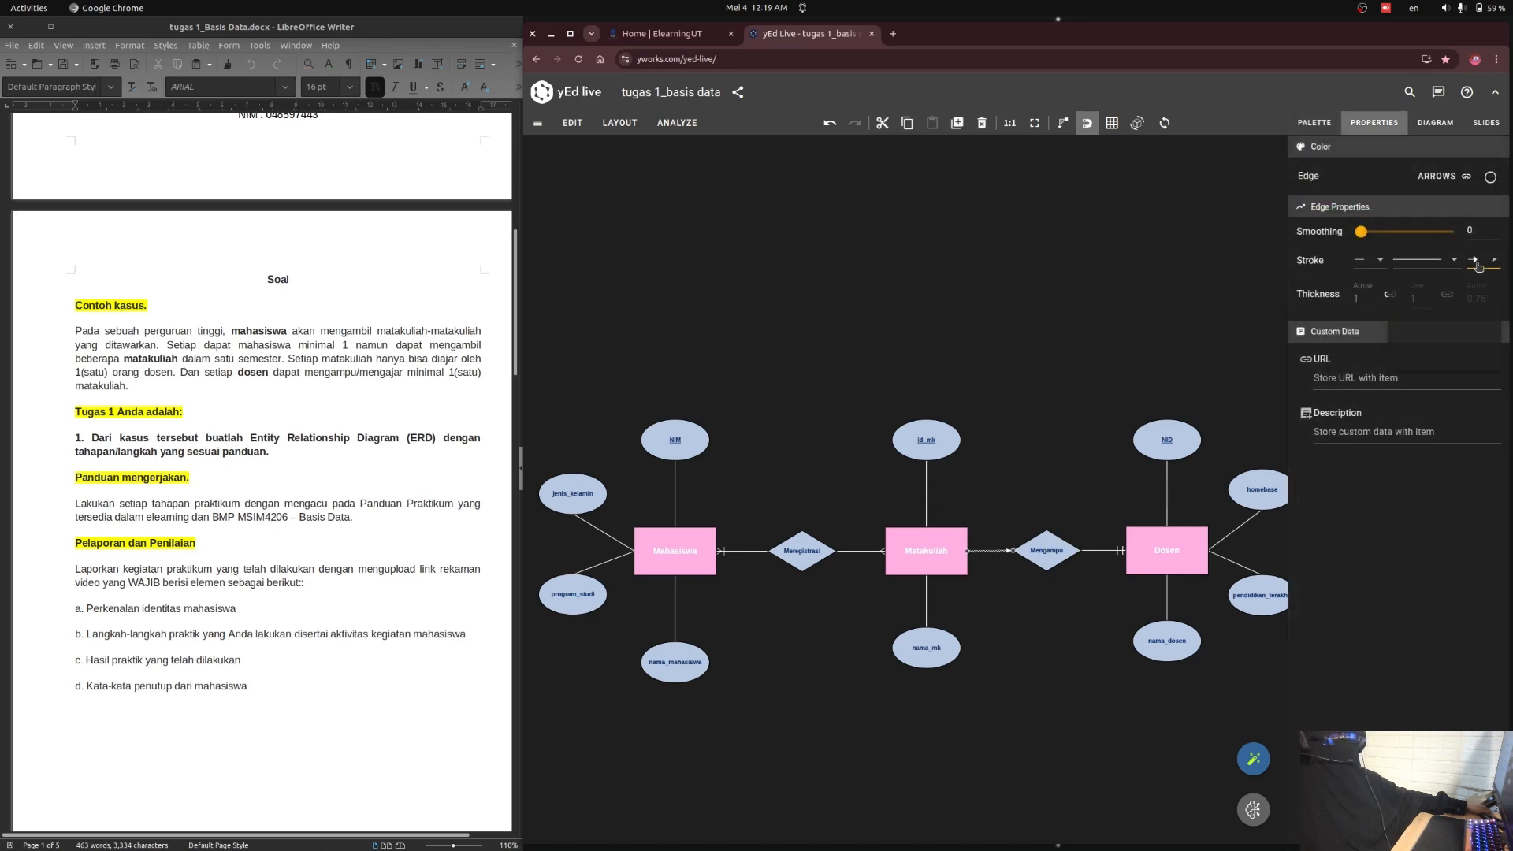
left_click(1373, 270)
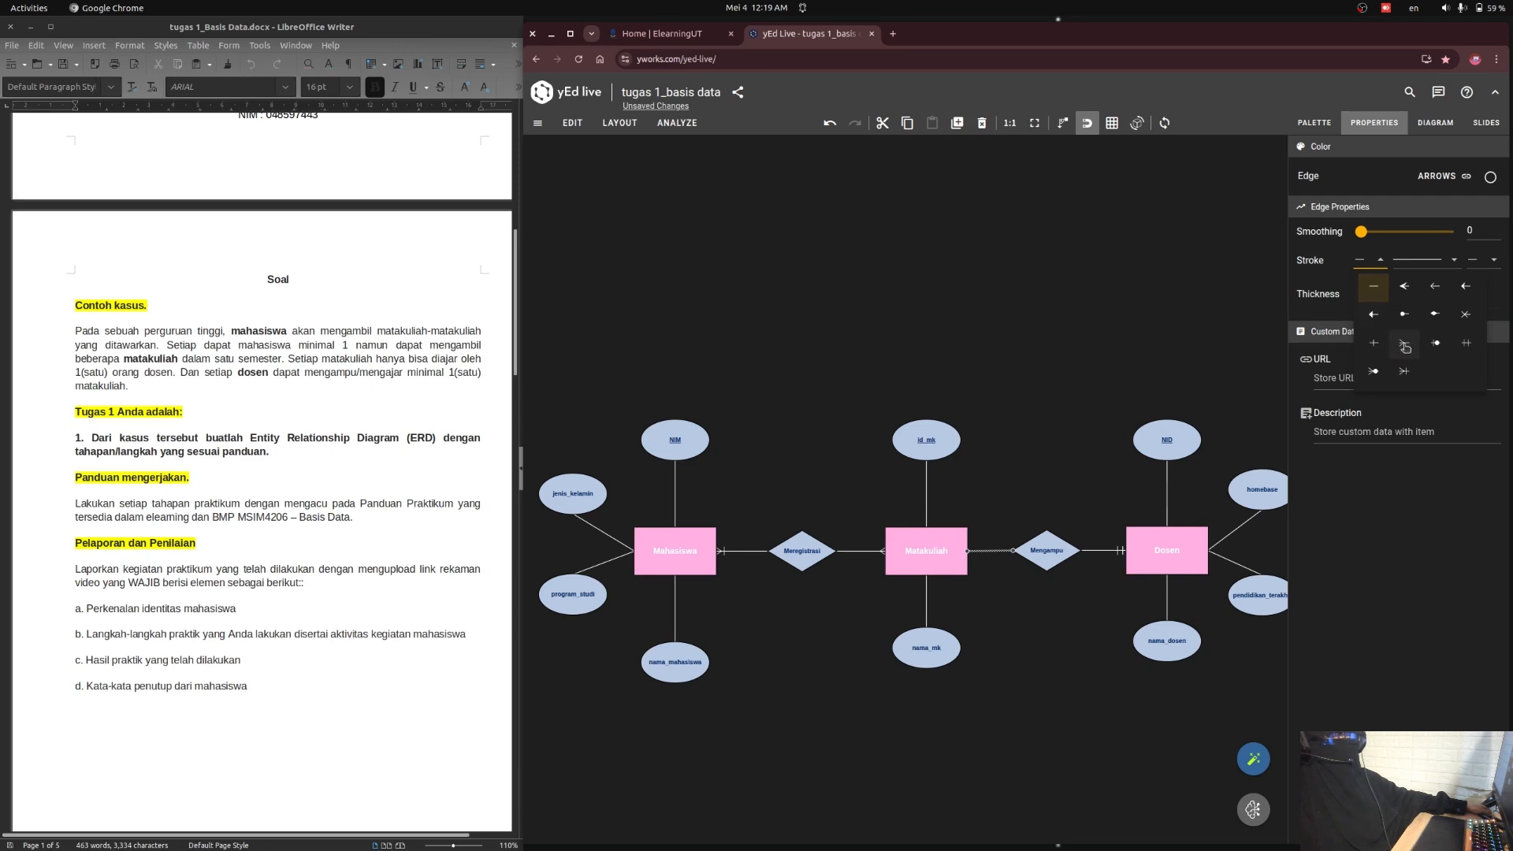
left_click(1403, 371)
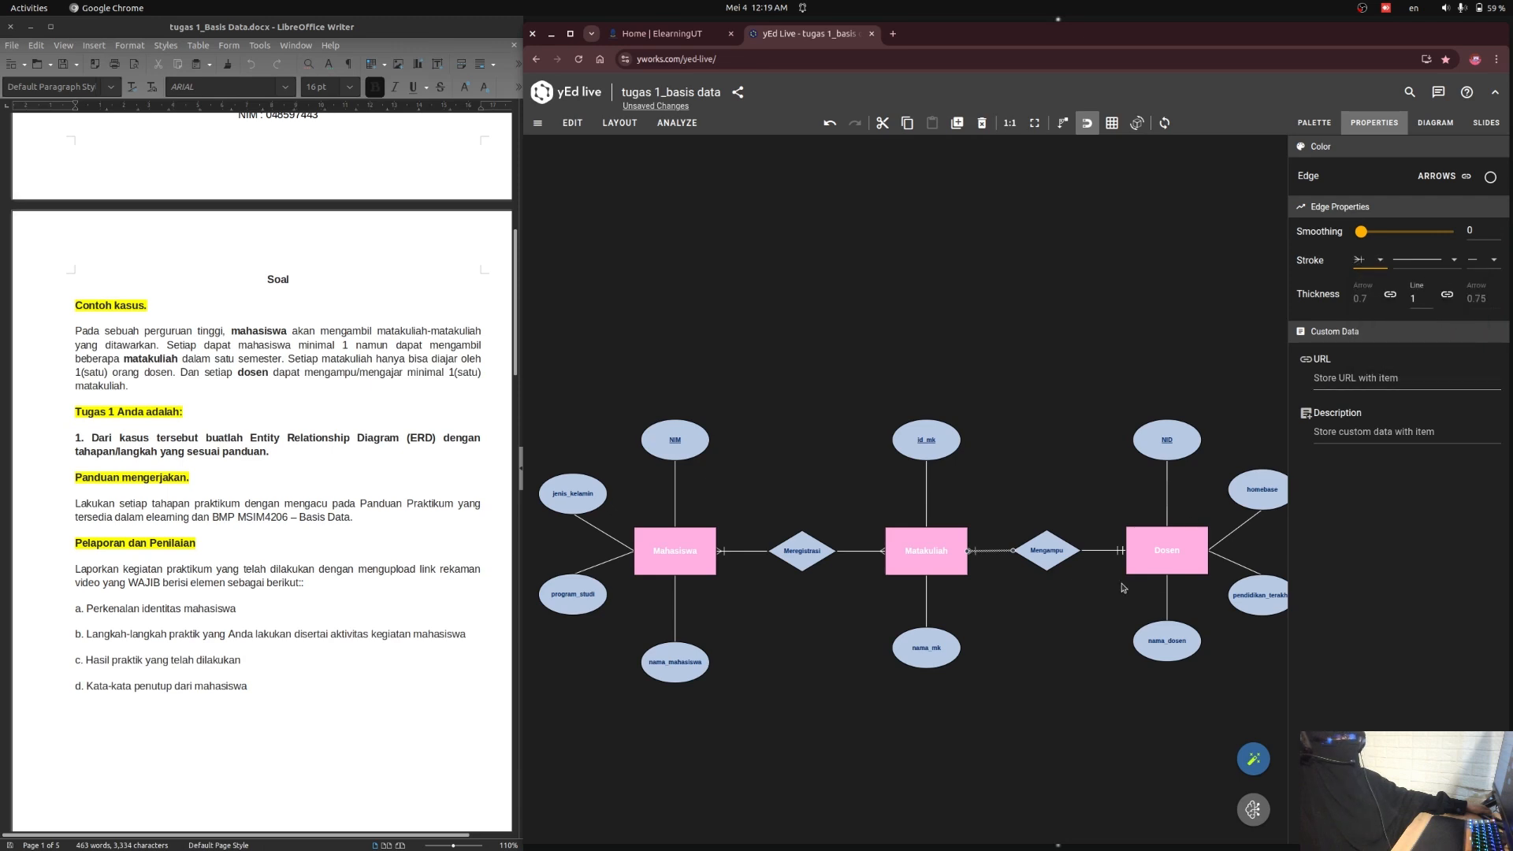
left_click(1057, 660)
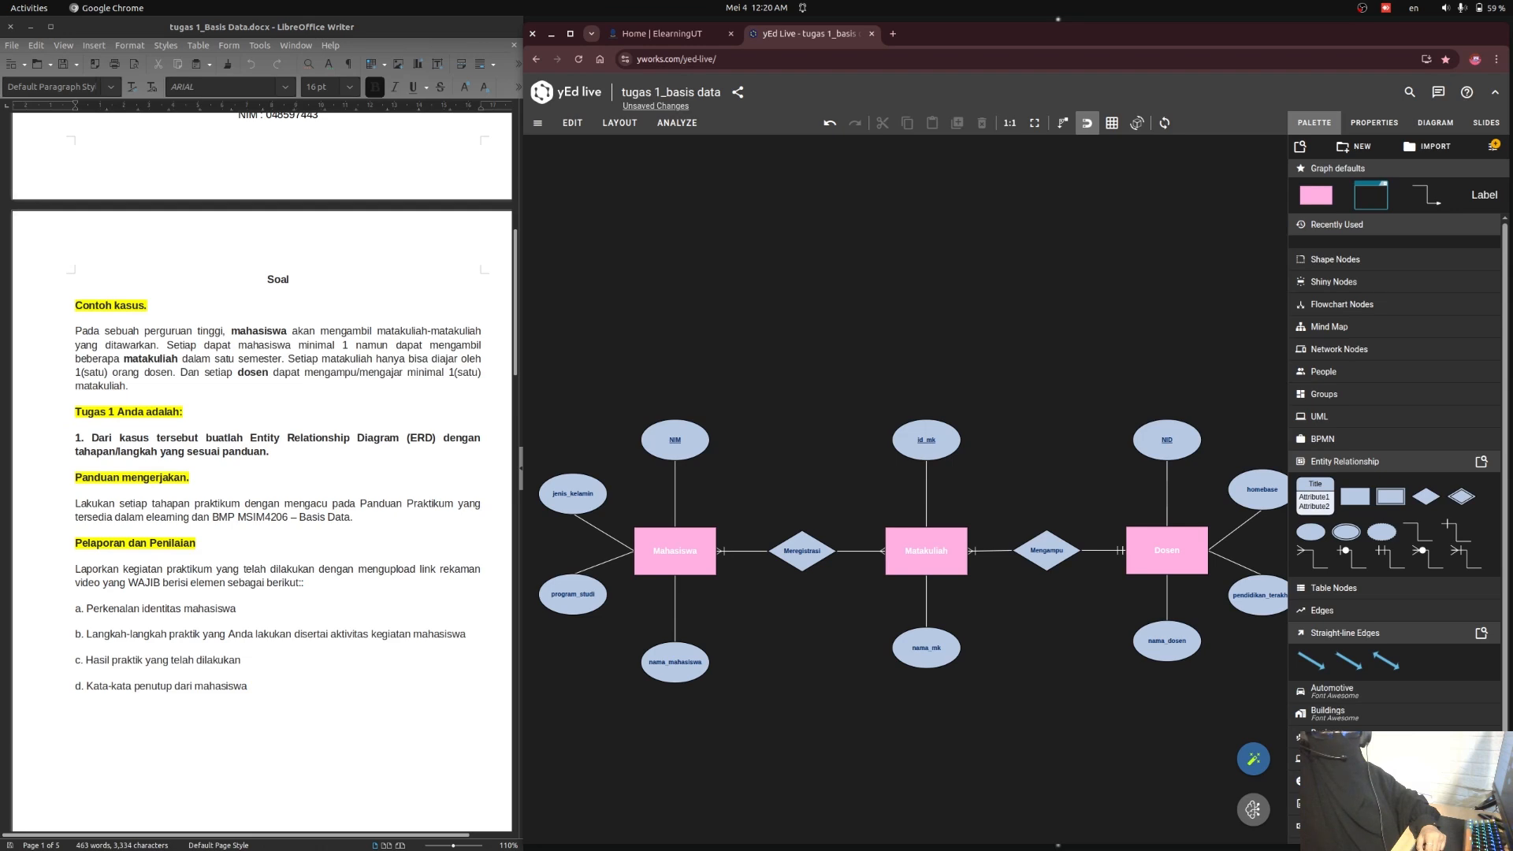
key("ctrl+s")
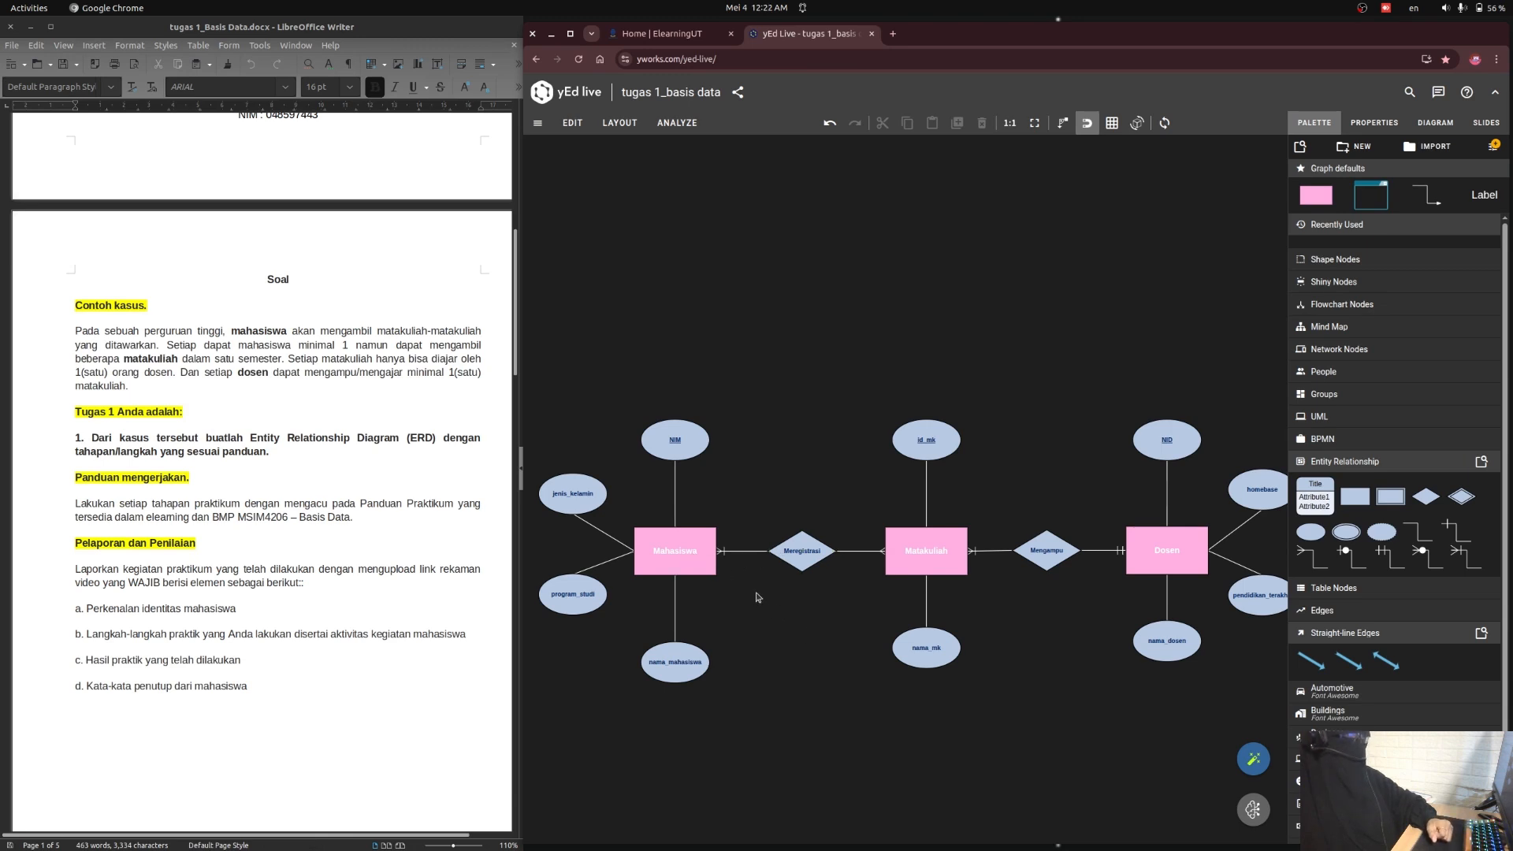
- Duplicate the Mahasiswa entity and place the copy below the Meregistrasi diamond
left_click(698, 560)
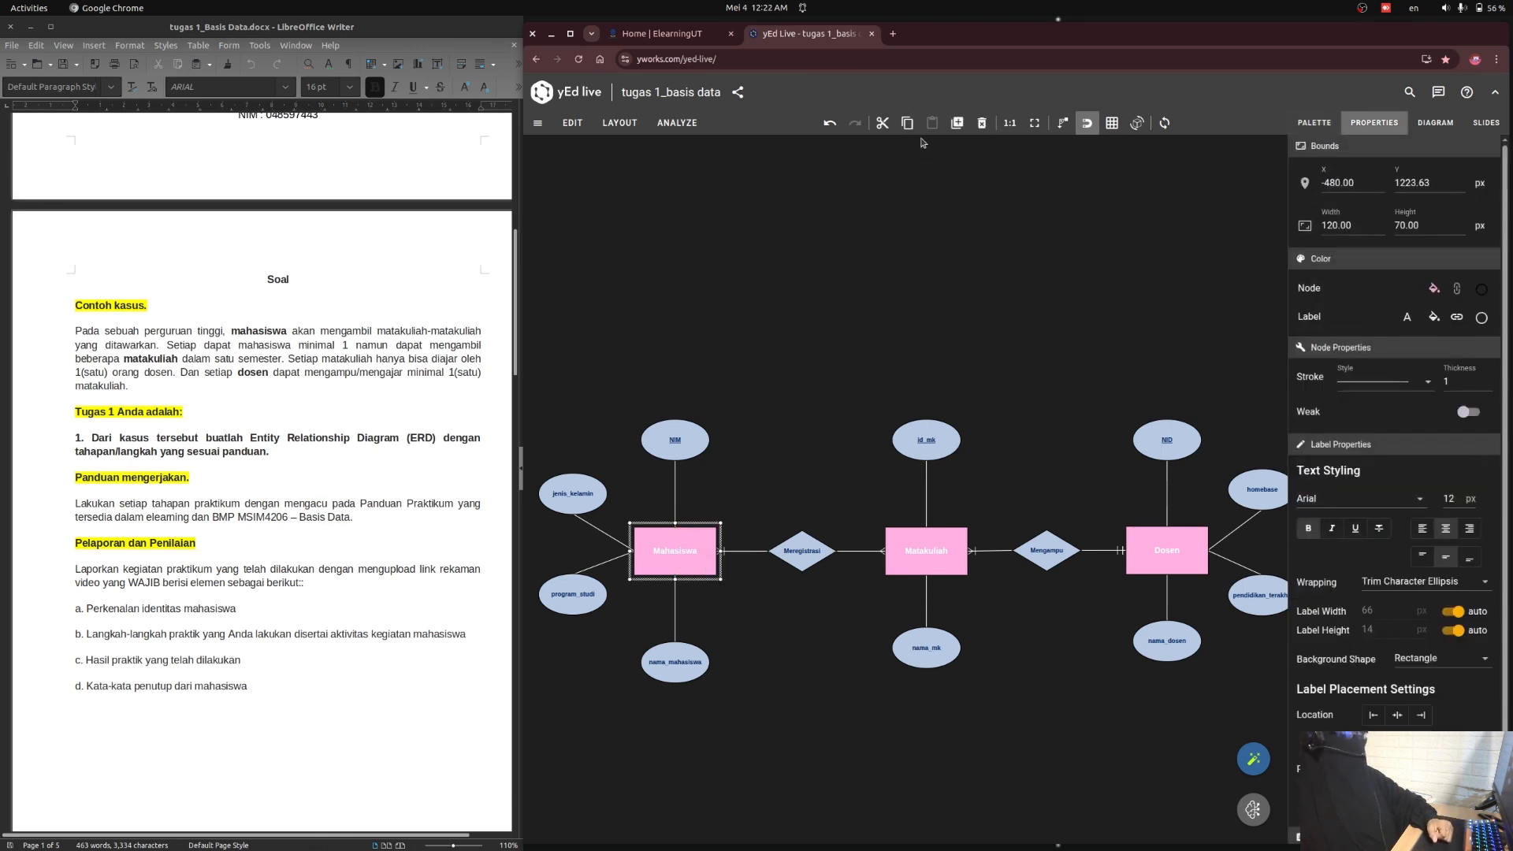
left_click(956, 122)
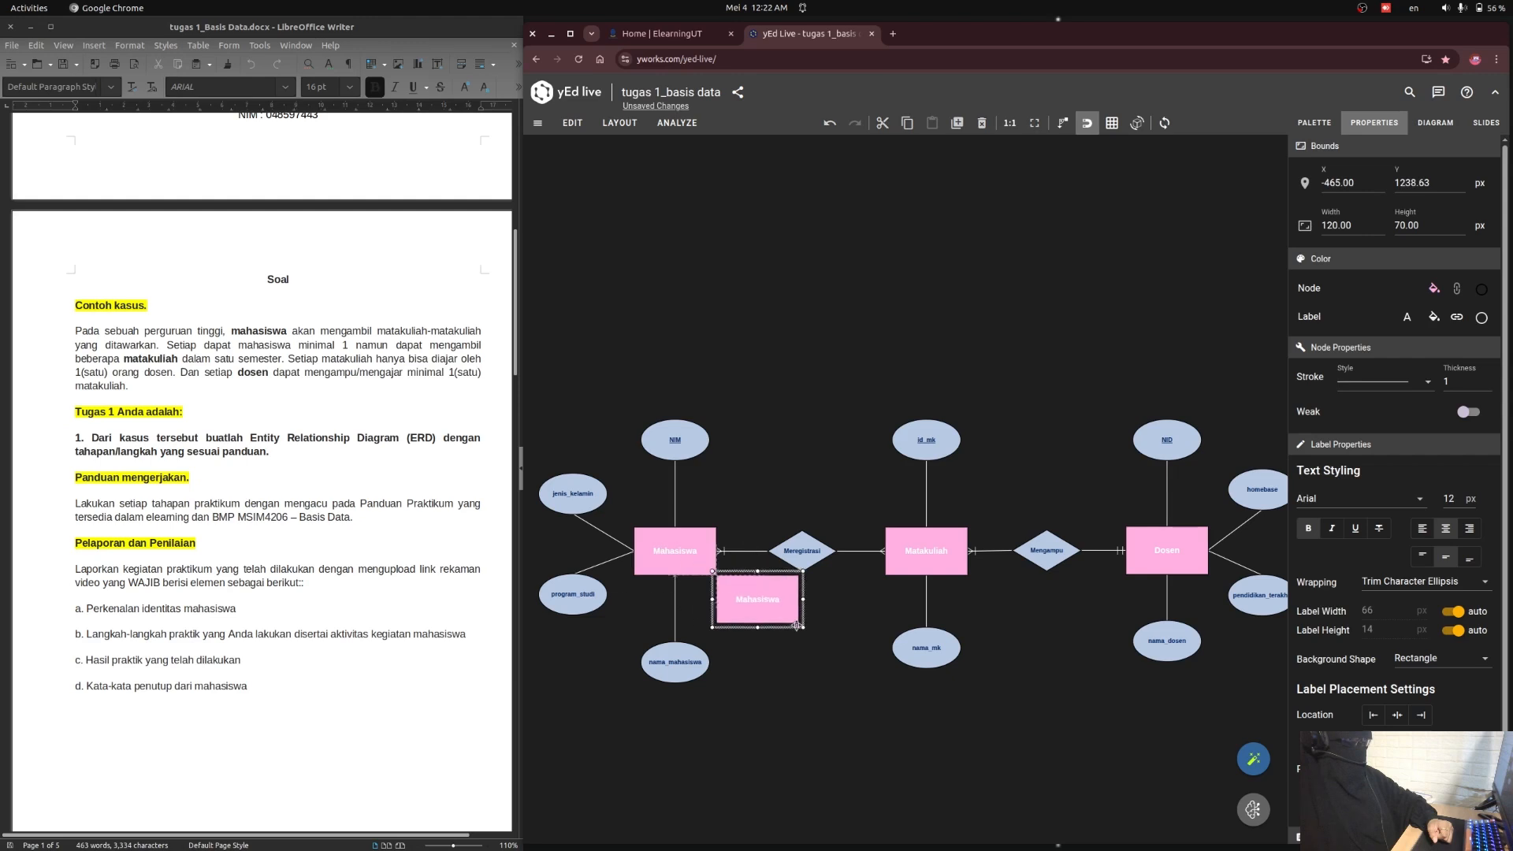
left_click_drag(796, 625, 837, 682)
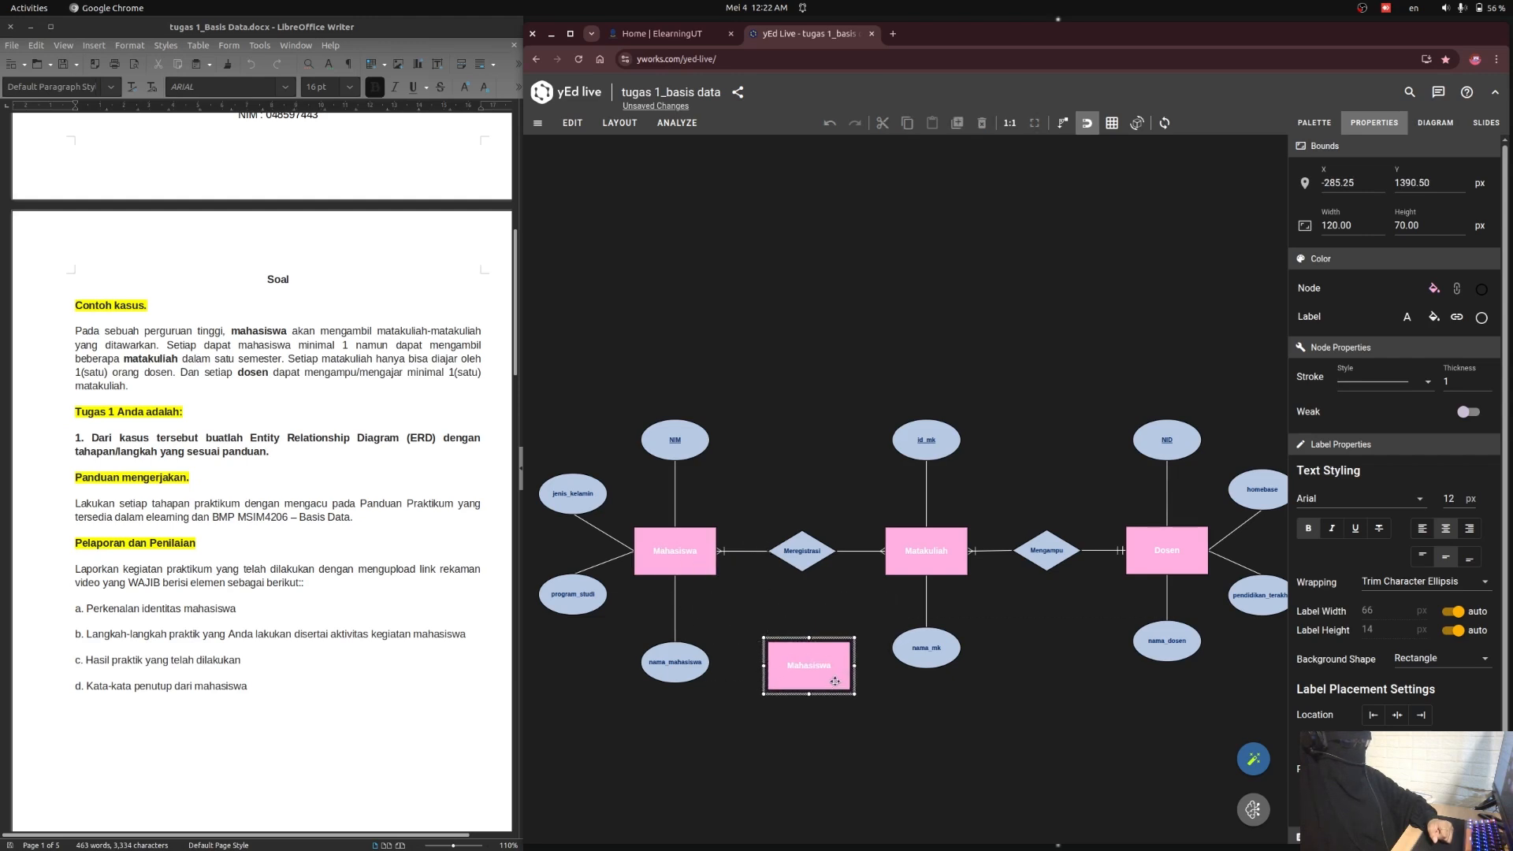
- Relabel the copied Mahasiswa entity as Registrasi_mk
right_click(836, 682)
left_click(860, 499)
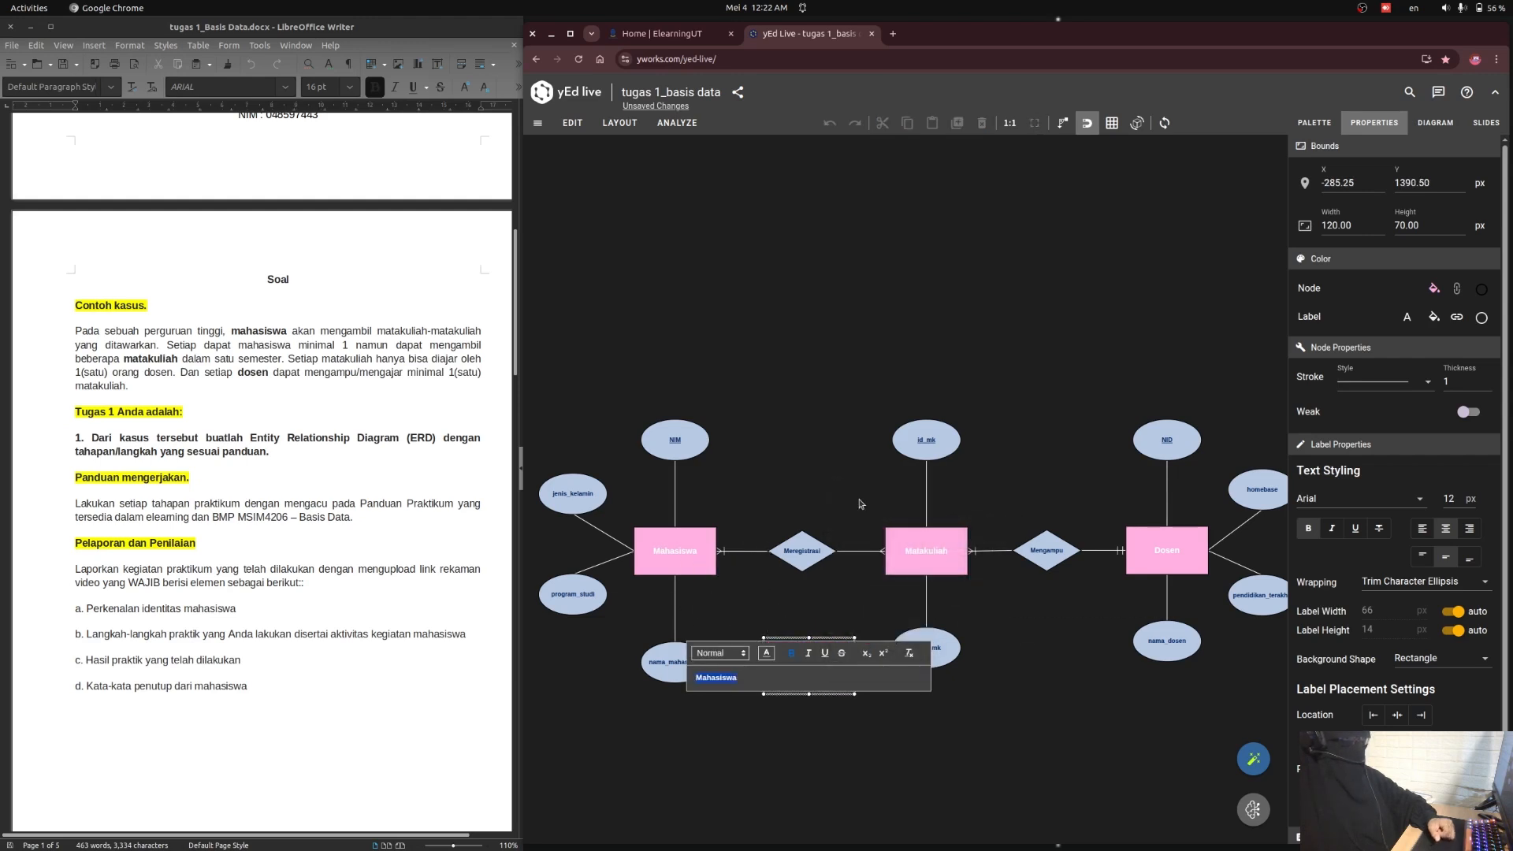
type("re")
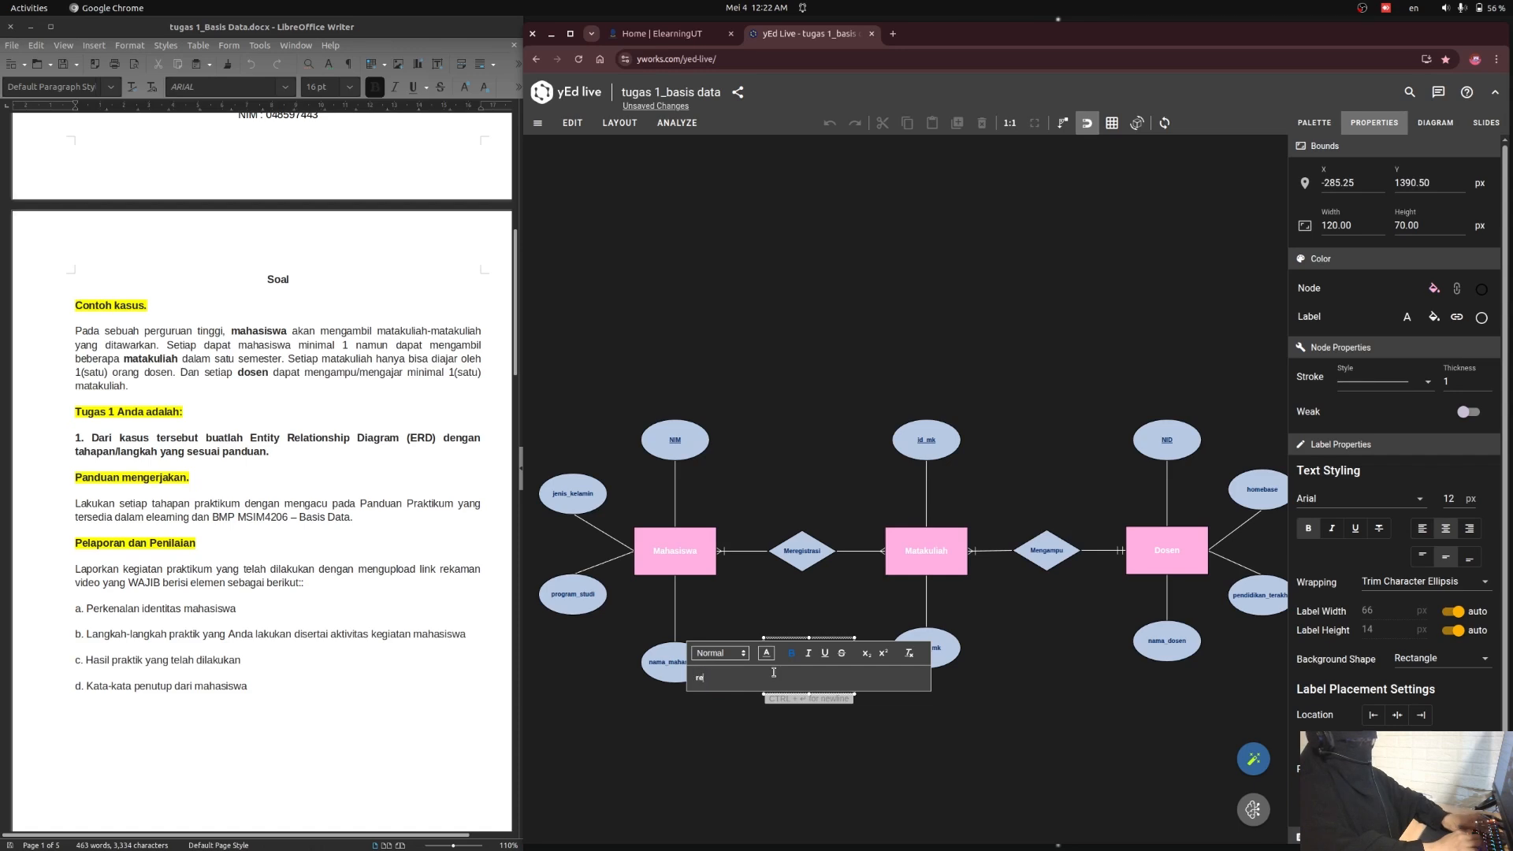
type("g")
key("BackSpace")
key("BackSpace")
key("BackSpace")
type("Registra")
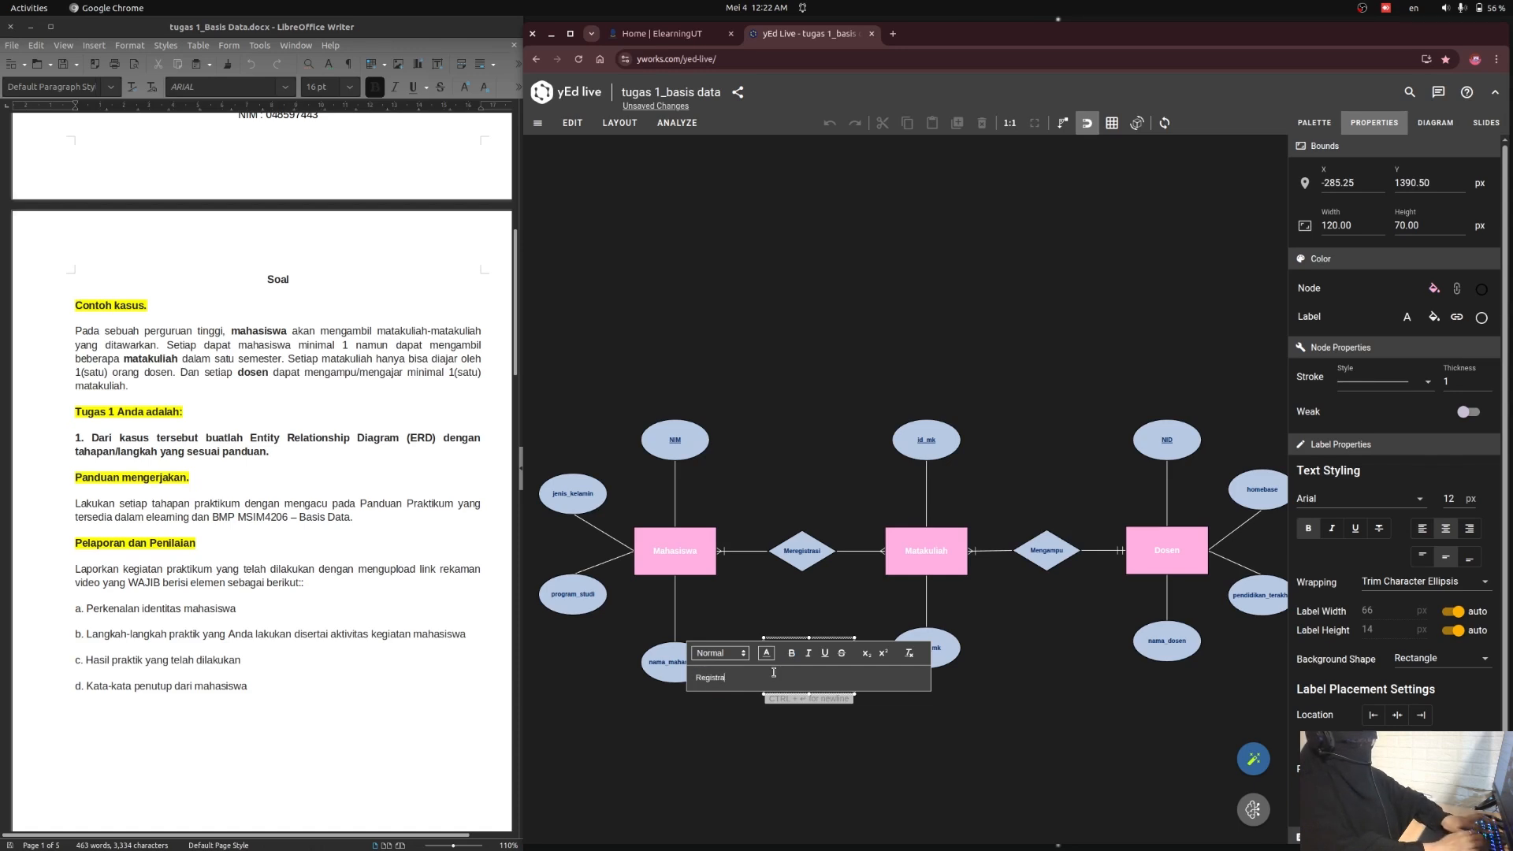
type("si_mk")
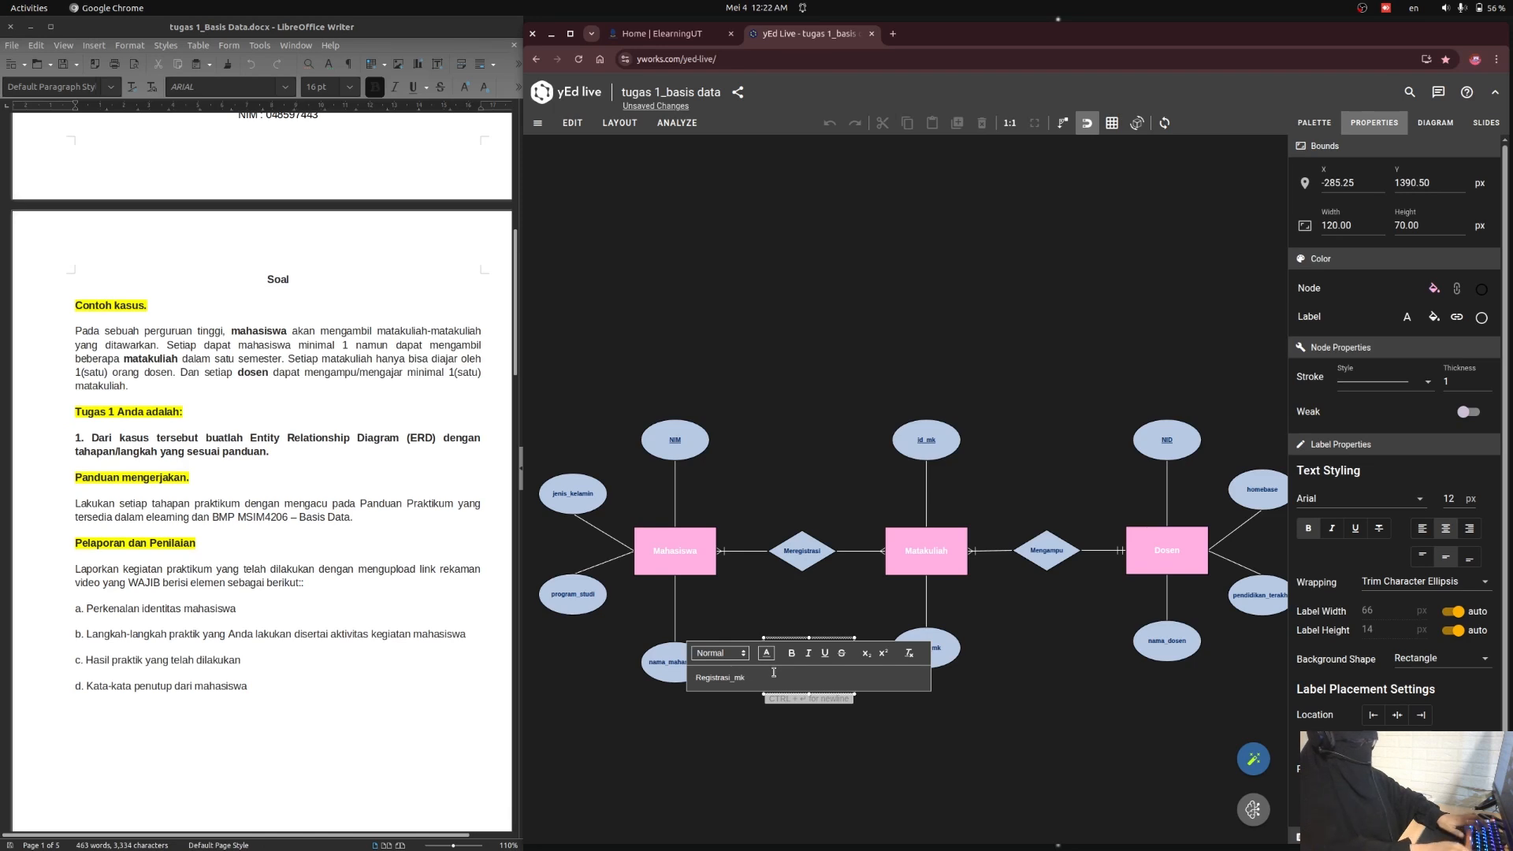
key("Return")
left_click(752, 530)
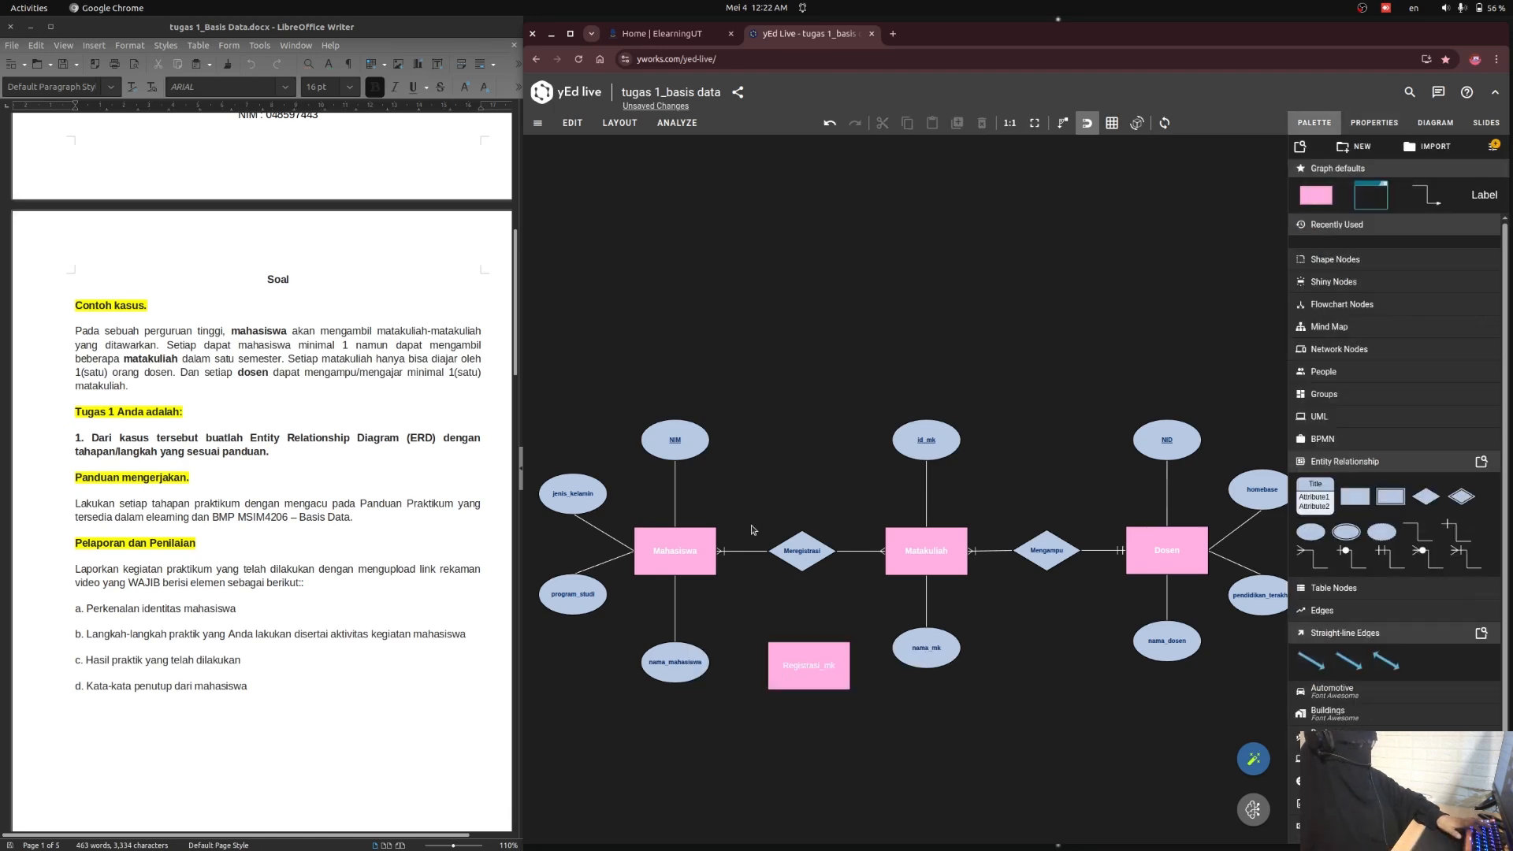
- Make the Registrasi_mk label bold
double_click(803, 687)
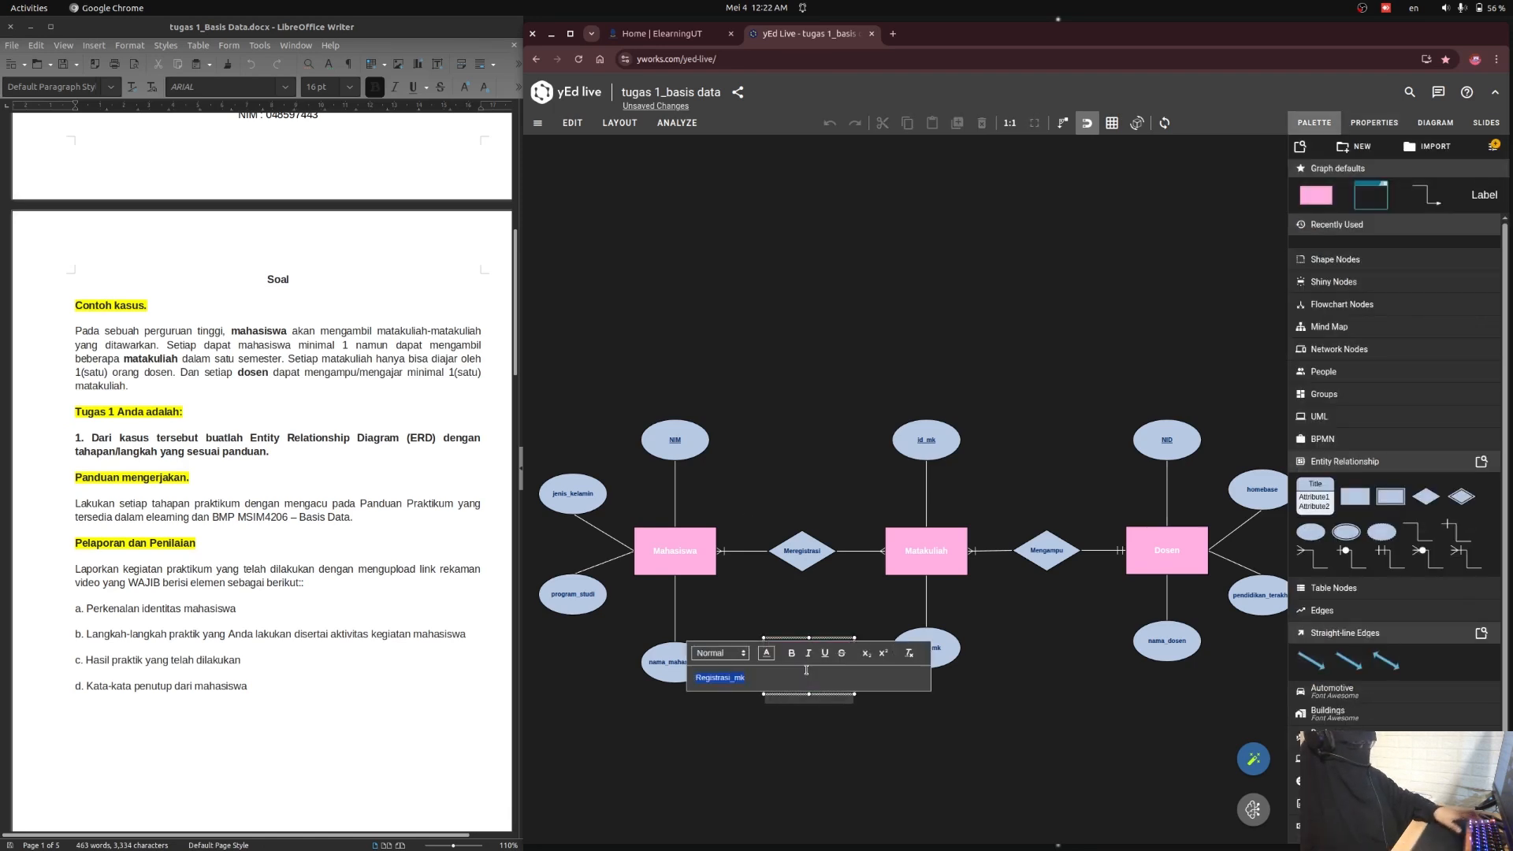
left_click(789, 653)
key("Return")
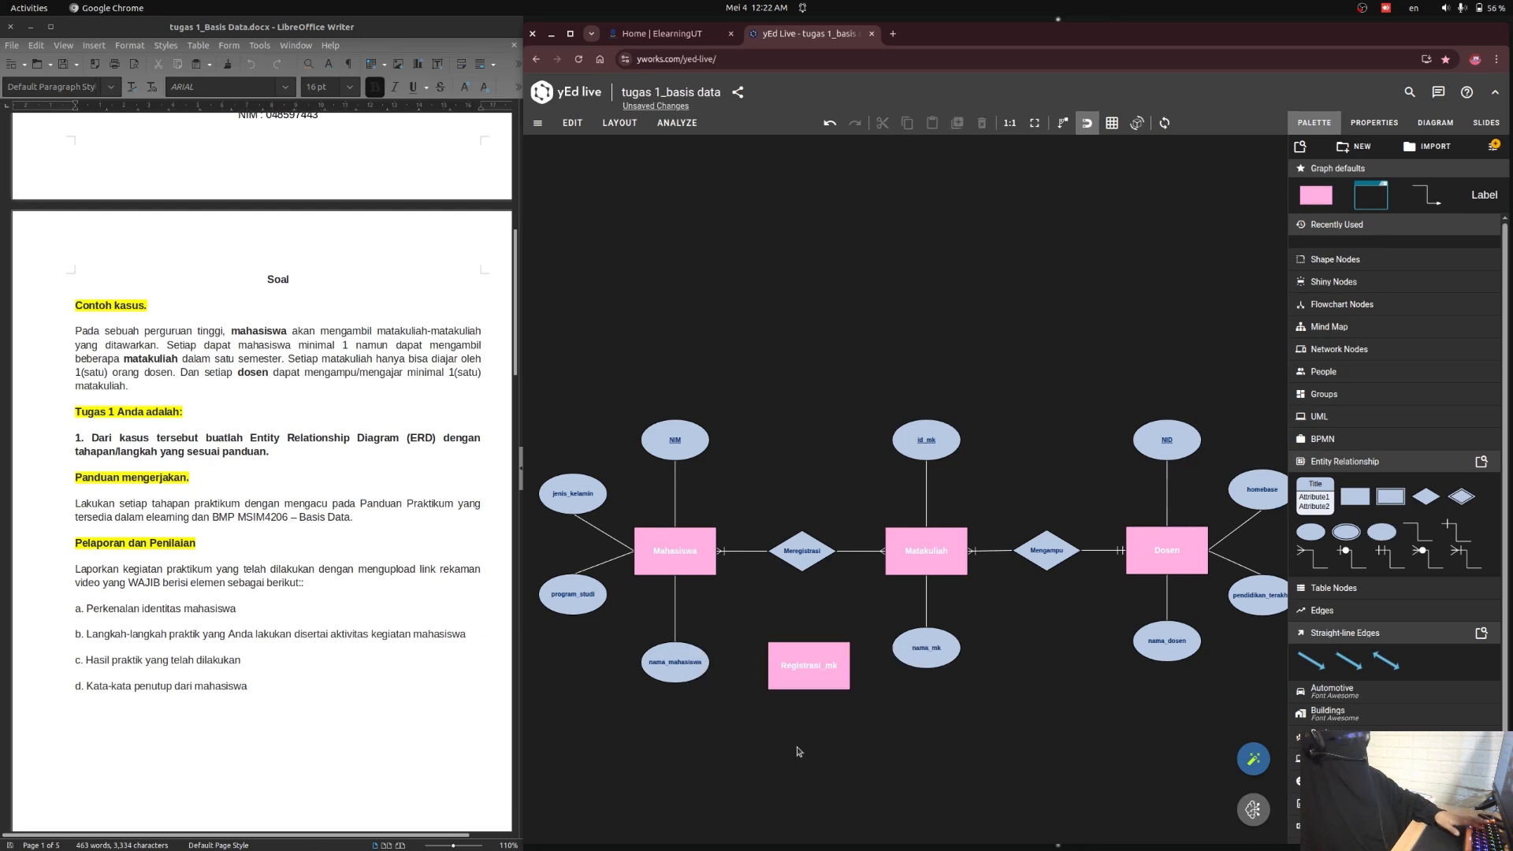
left_click(807, 575)
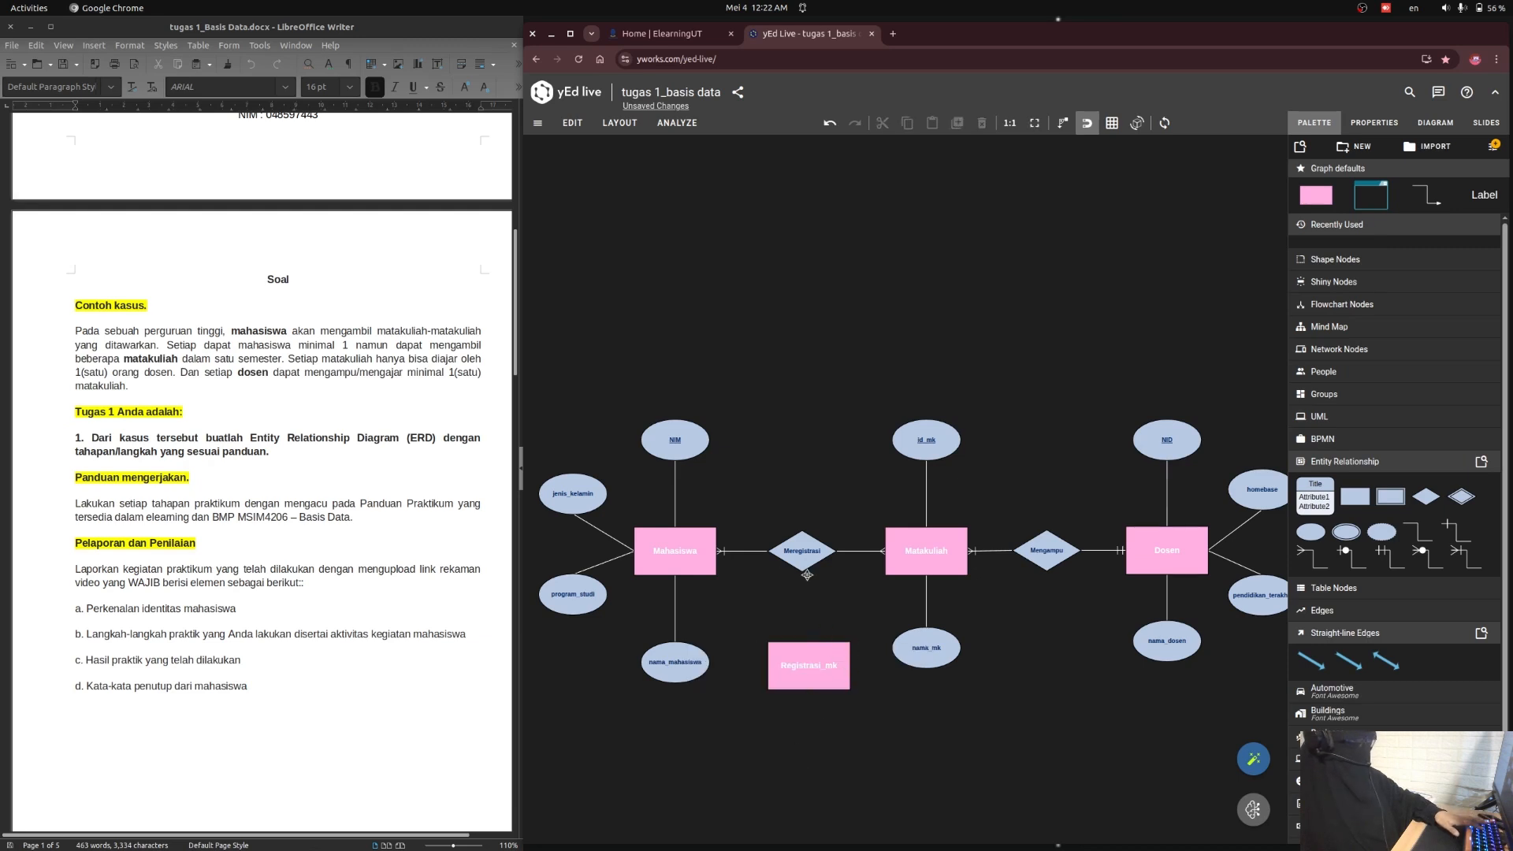
left_click(698, 453)
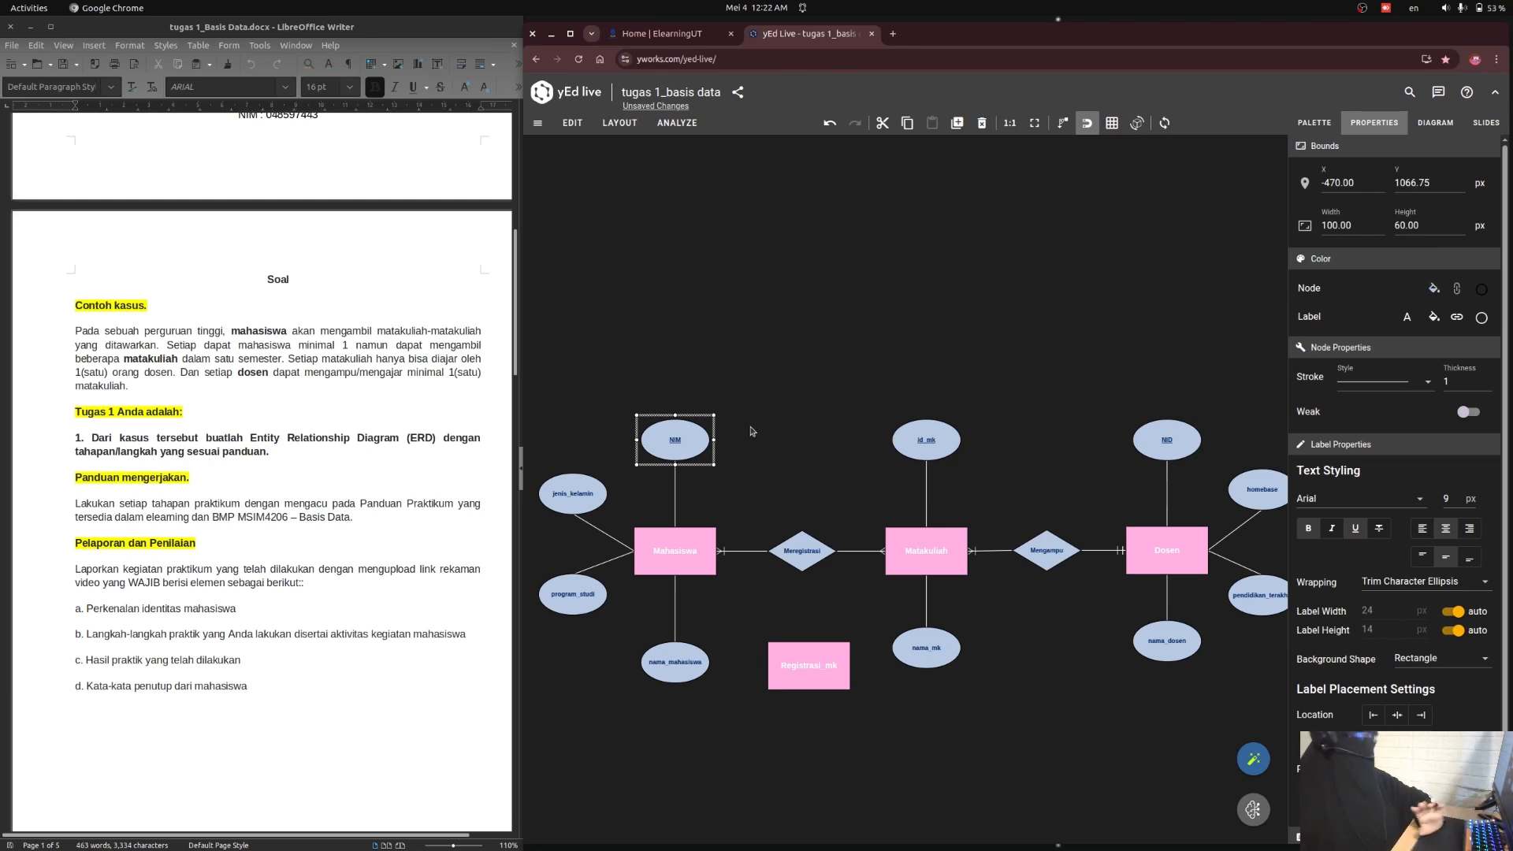
left_click(718, 440)
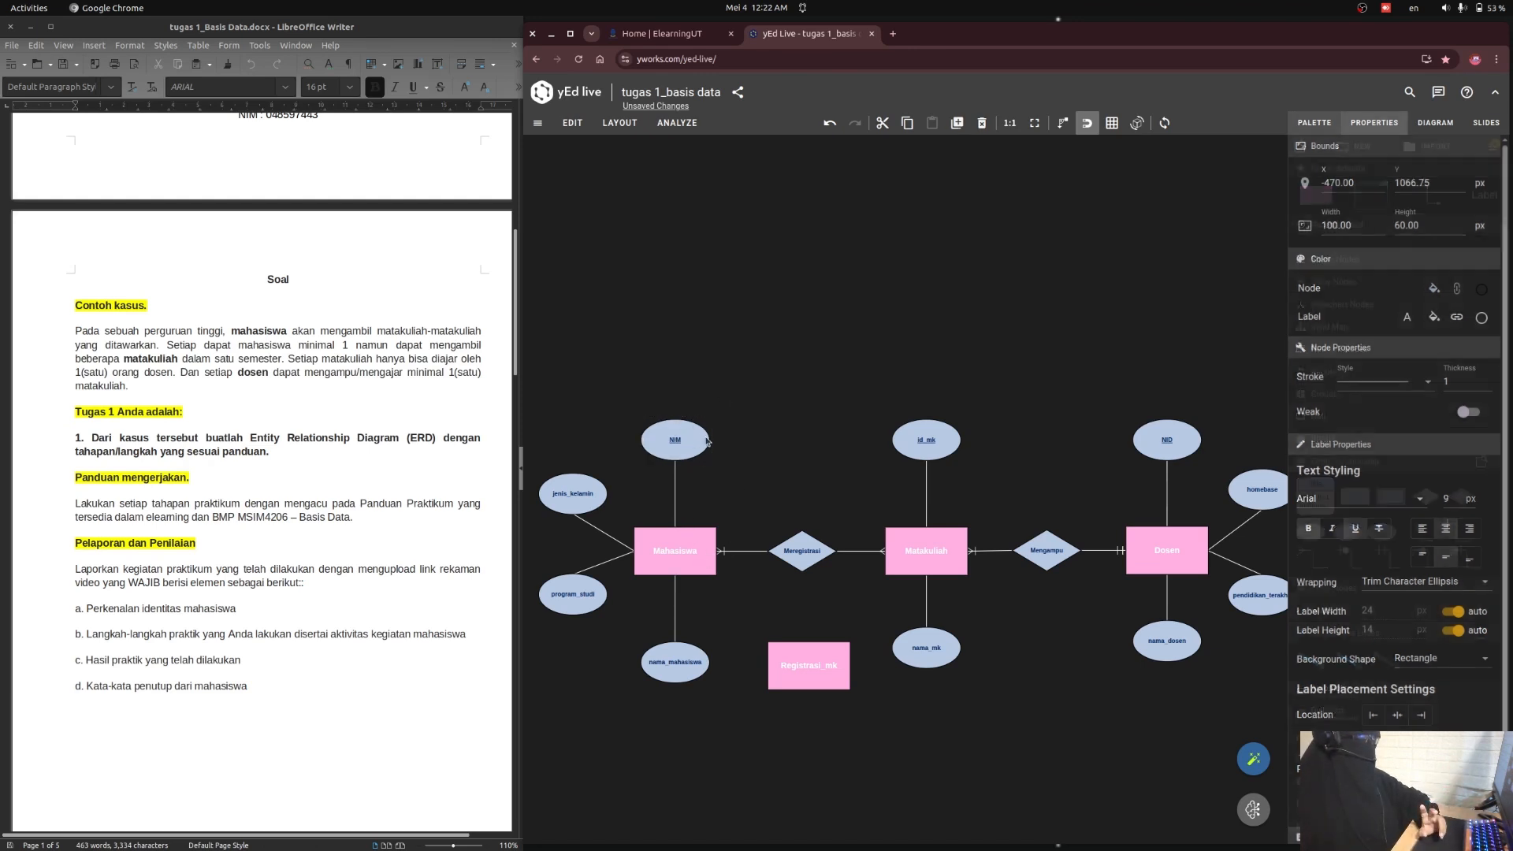
left_click(706, 443)
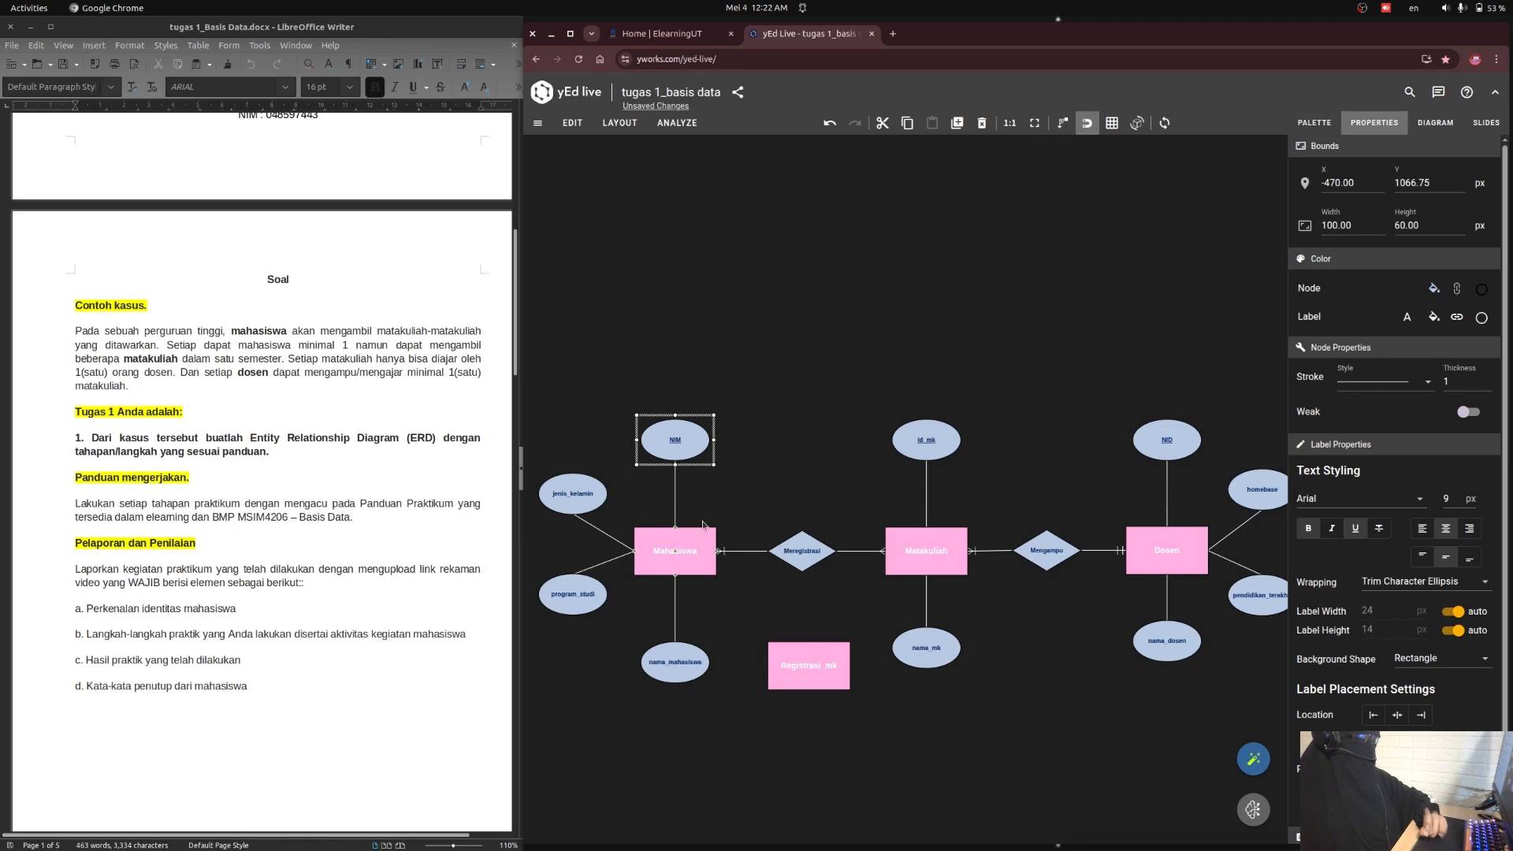
left_click(737, 471)
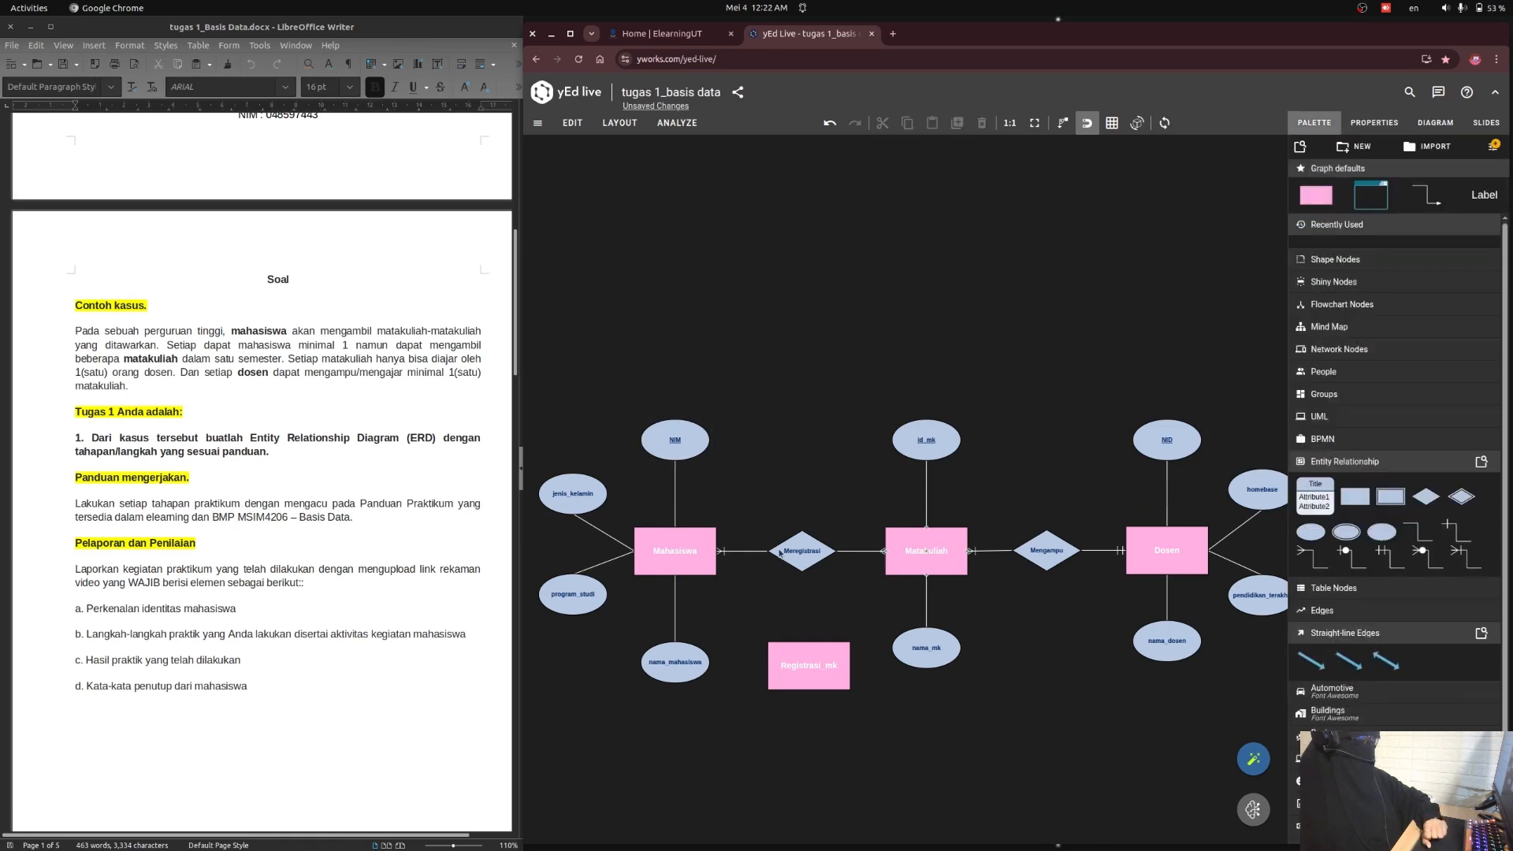
- Duplicate the NIM and id_mk attribute ovals and place the copies side by side below Registrasi_mk
left_click(705, 452)
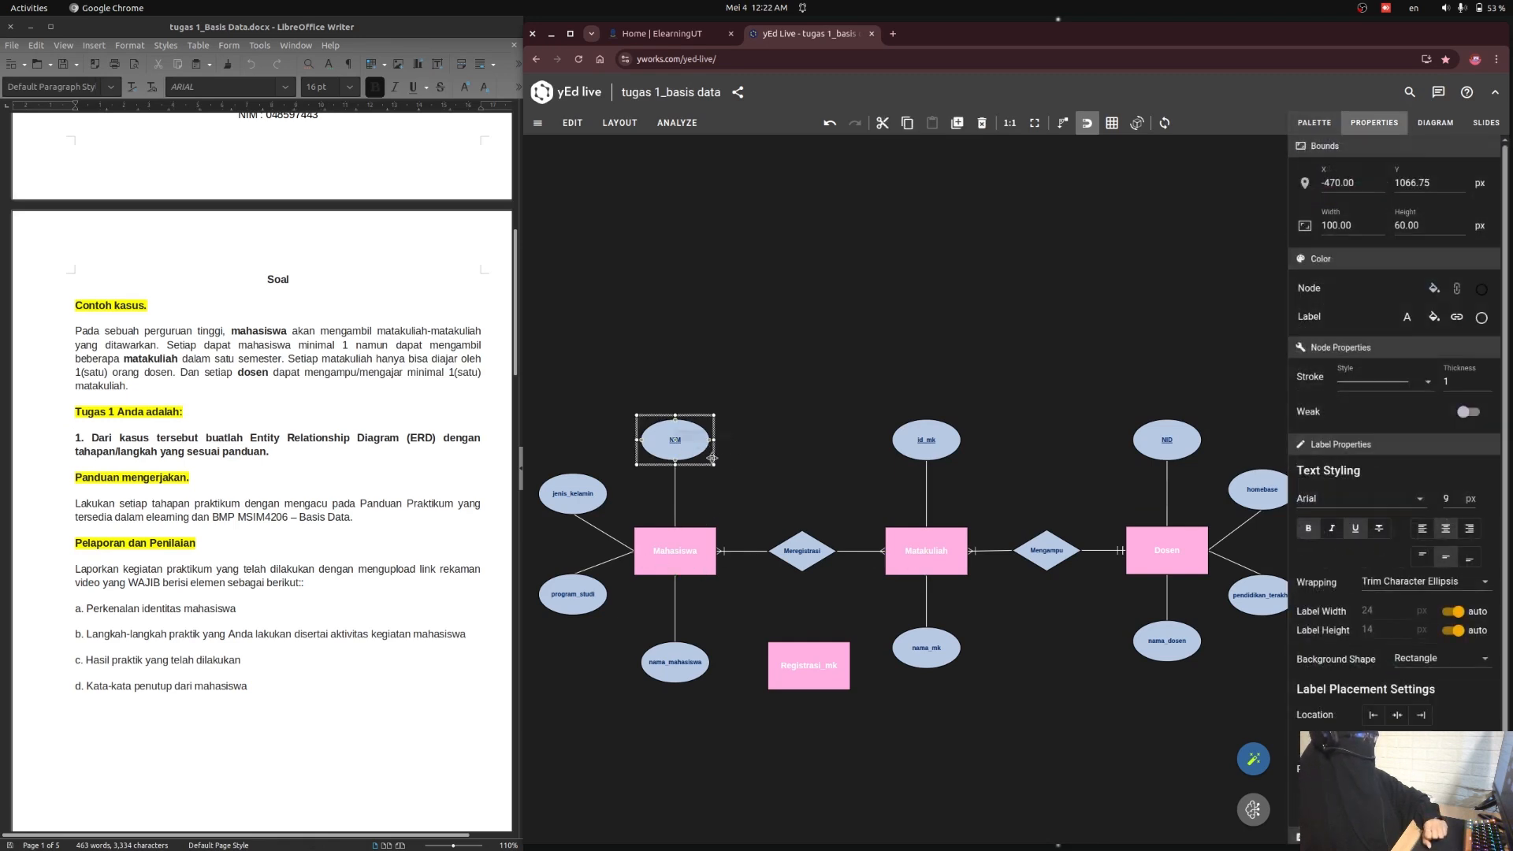
left_click(961, 126)
left_click_drag(701, 446, 800, 774)
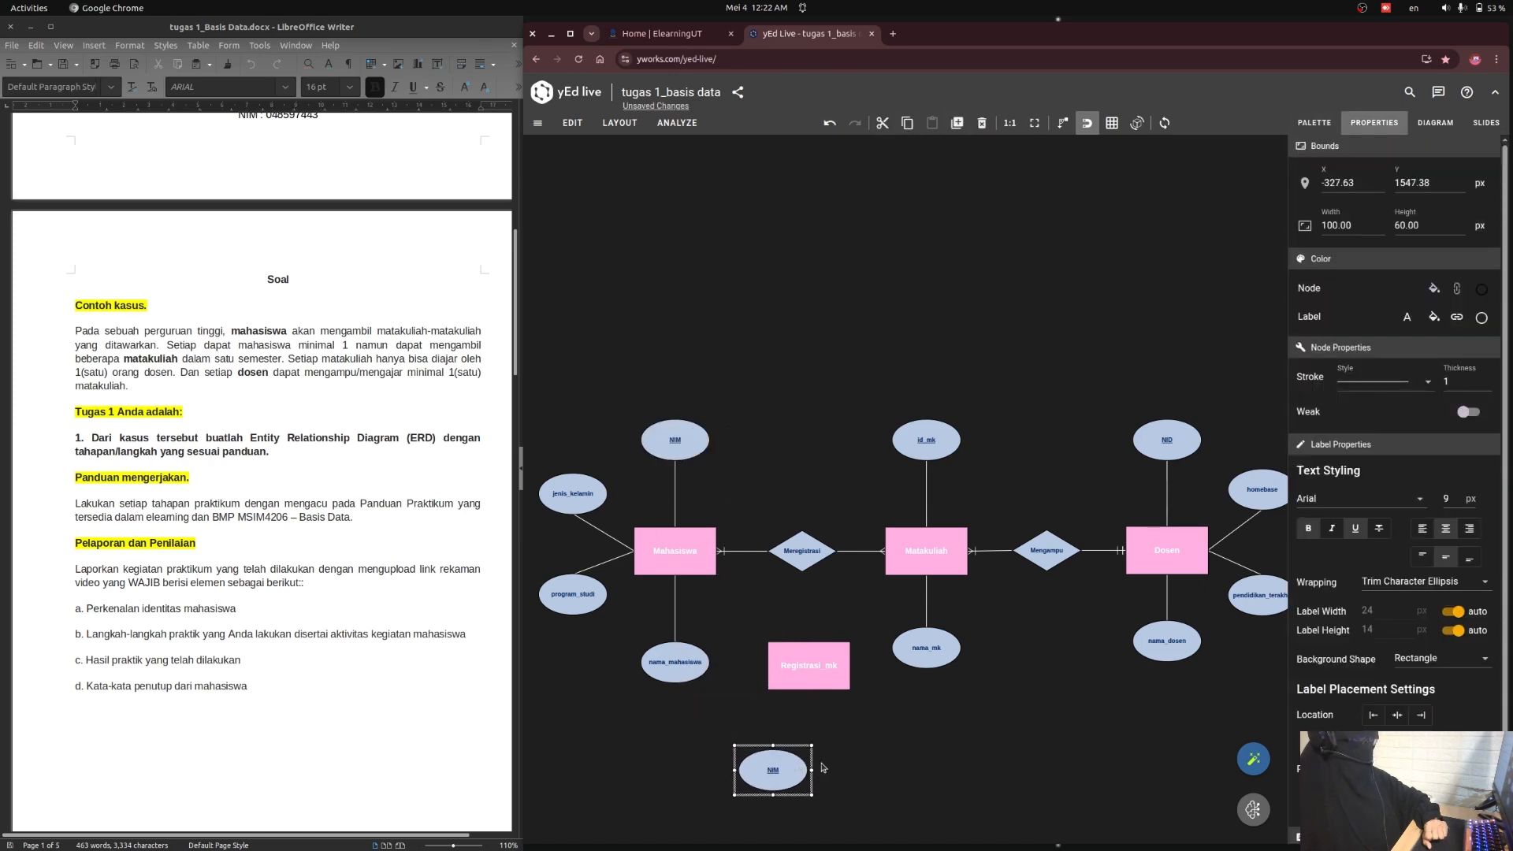
left_click(946, 442)
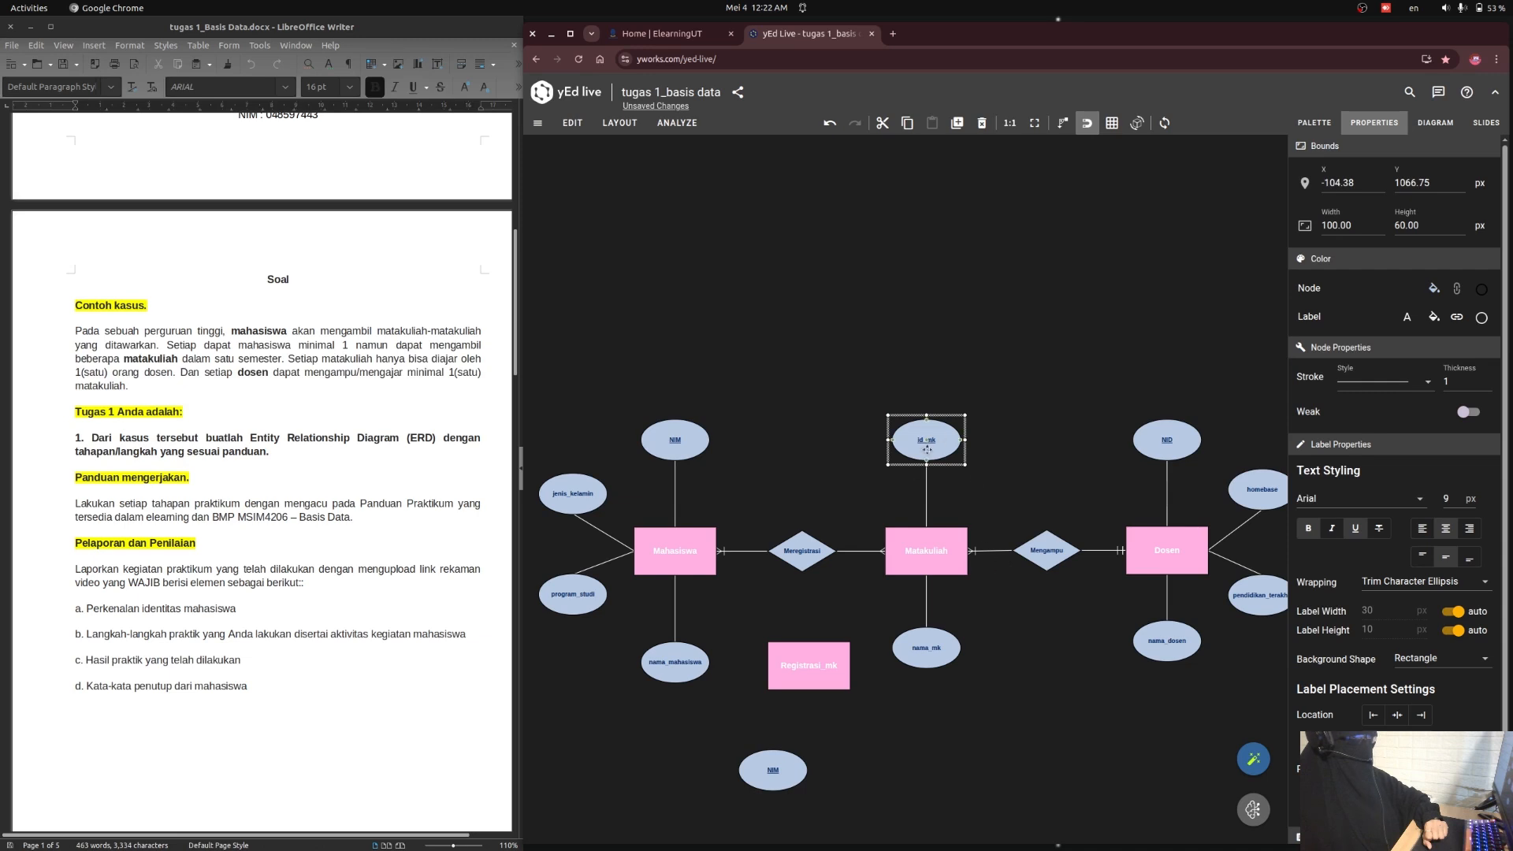
left_click(955, 128)
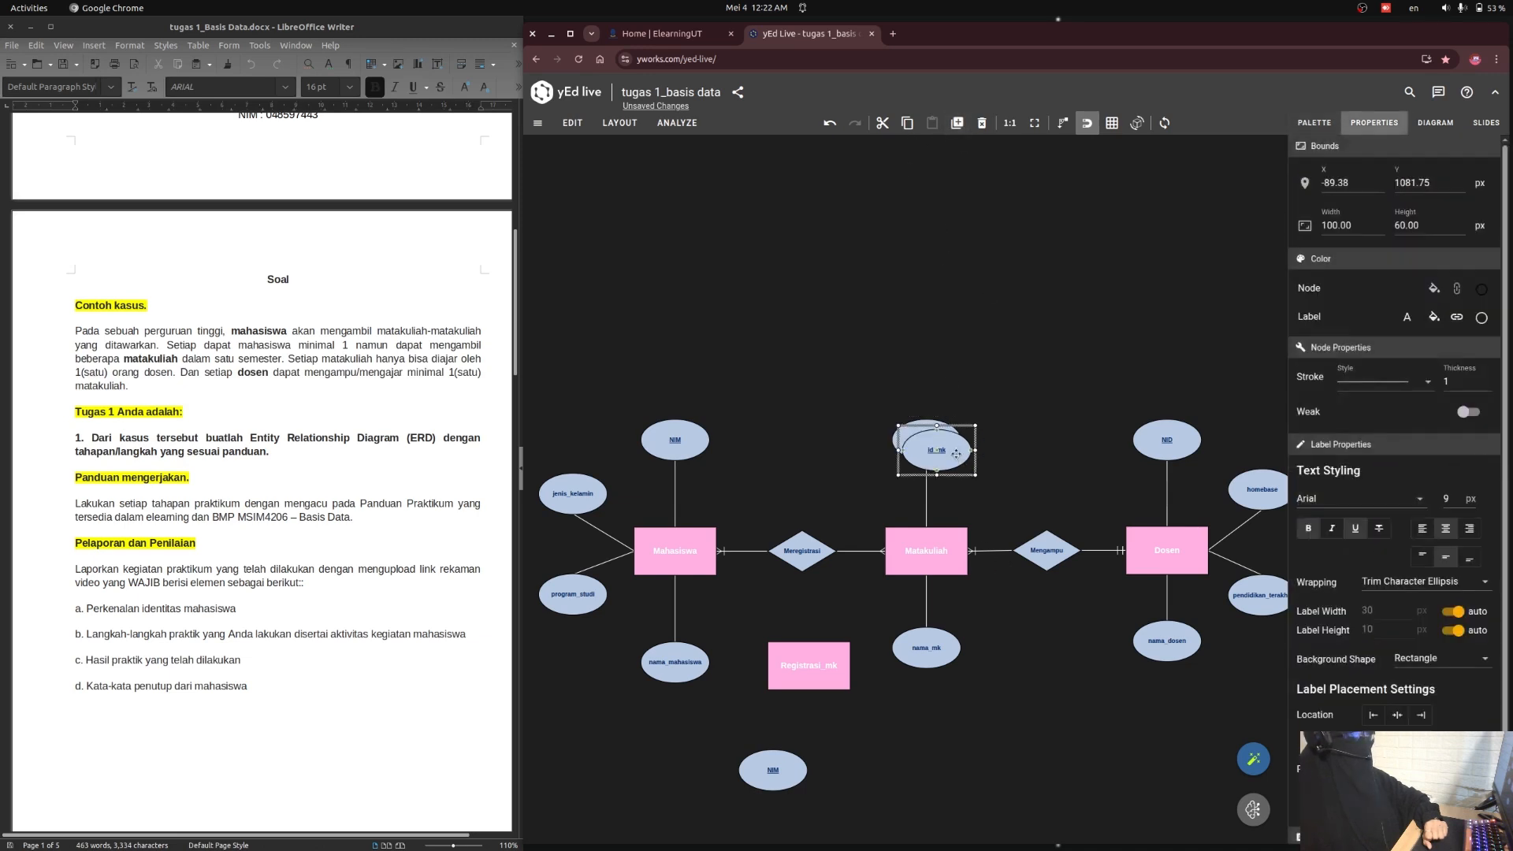
left_click_drag(949, 456, 877, 772)
left_click(934, 771)
scroll(934, 771, "down", 2)
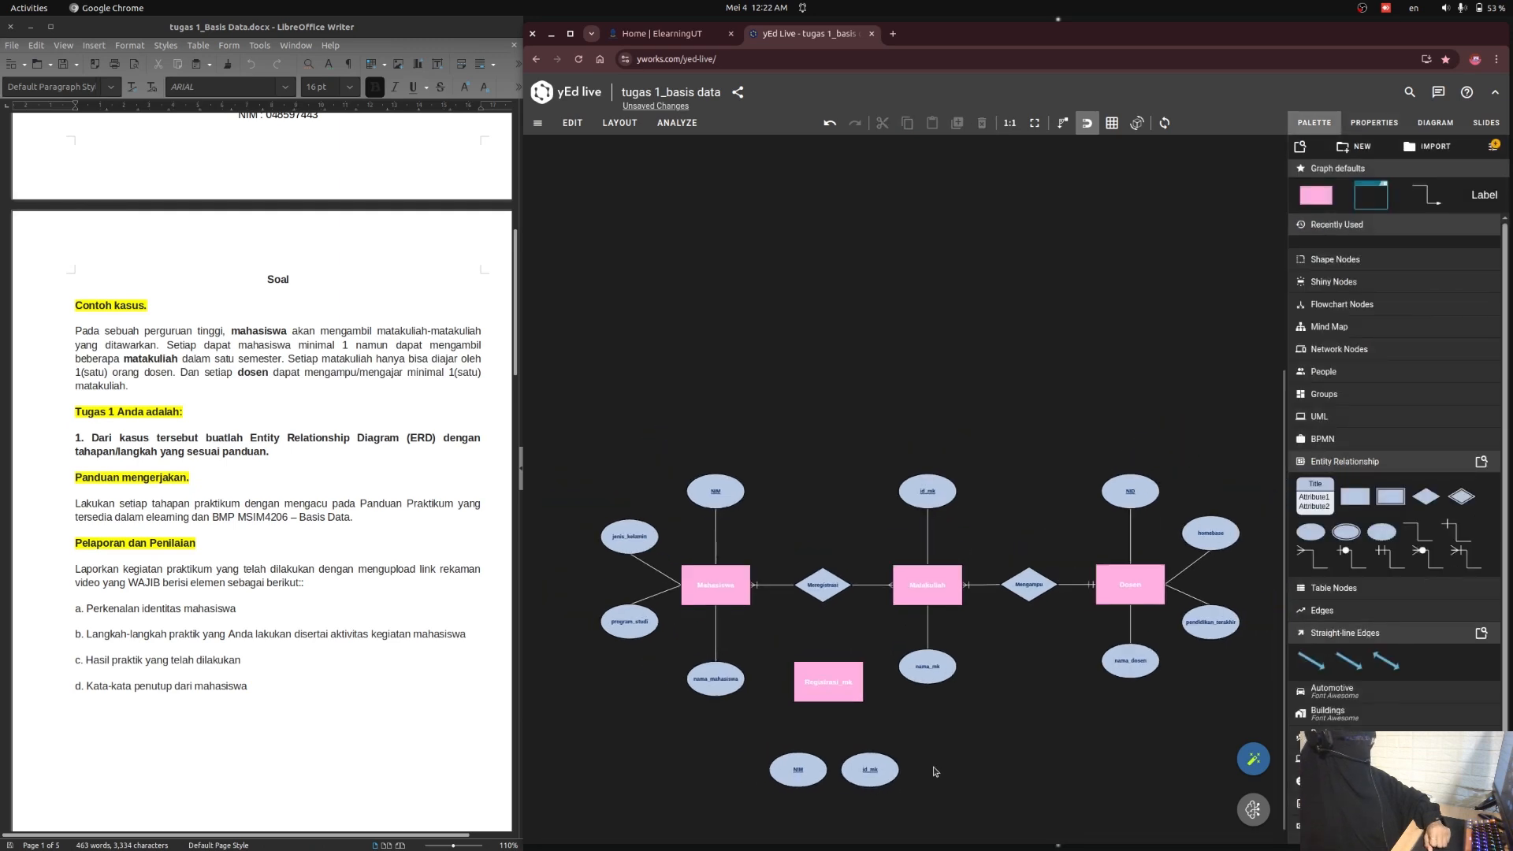
scroll(934, 771, "up", 1)
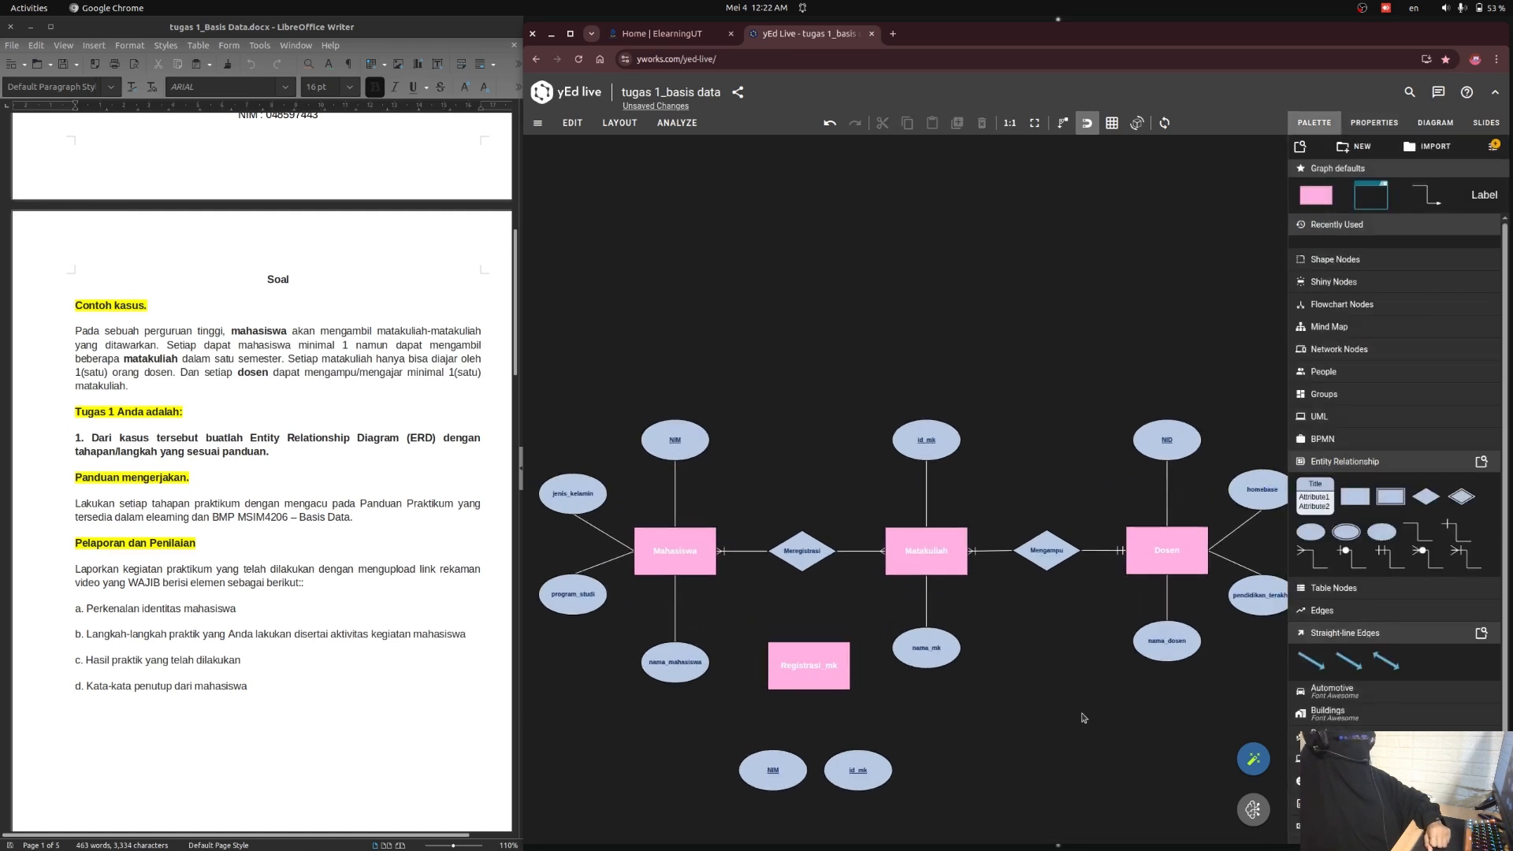
- Move the Meregistrasi diamond down, just above Registrasi_mk, and delete its lines to Matakuliah and Mahasiswa
left_click(799, 561)
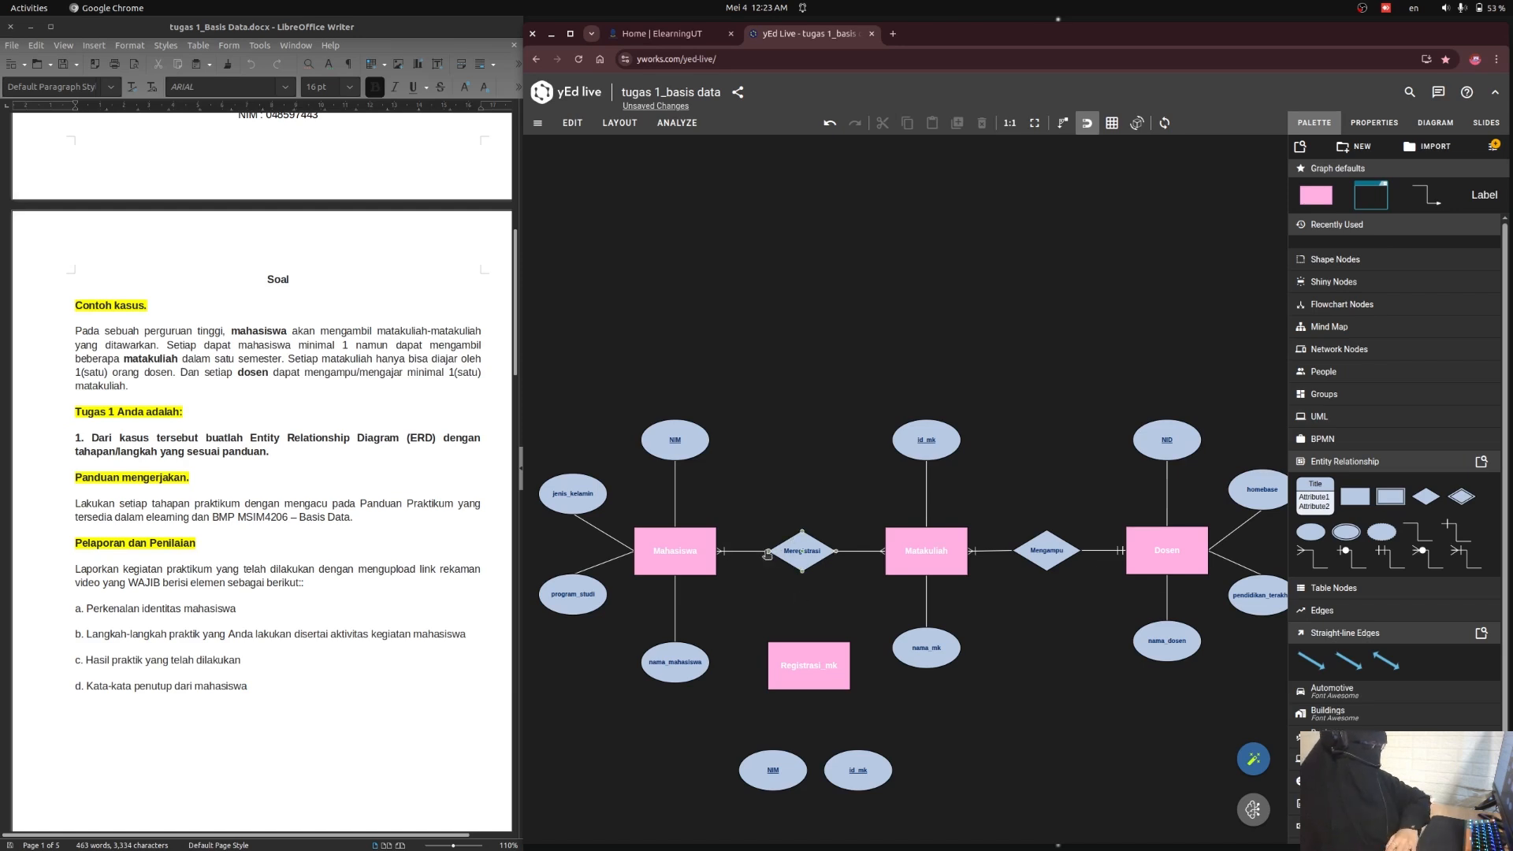
left_click(799, 554)
left_click_drag(810, 551, 778, 595)
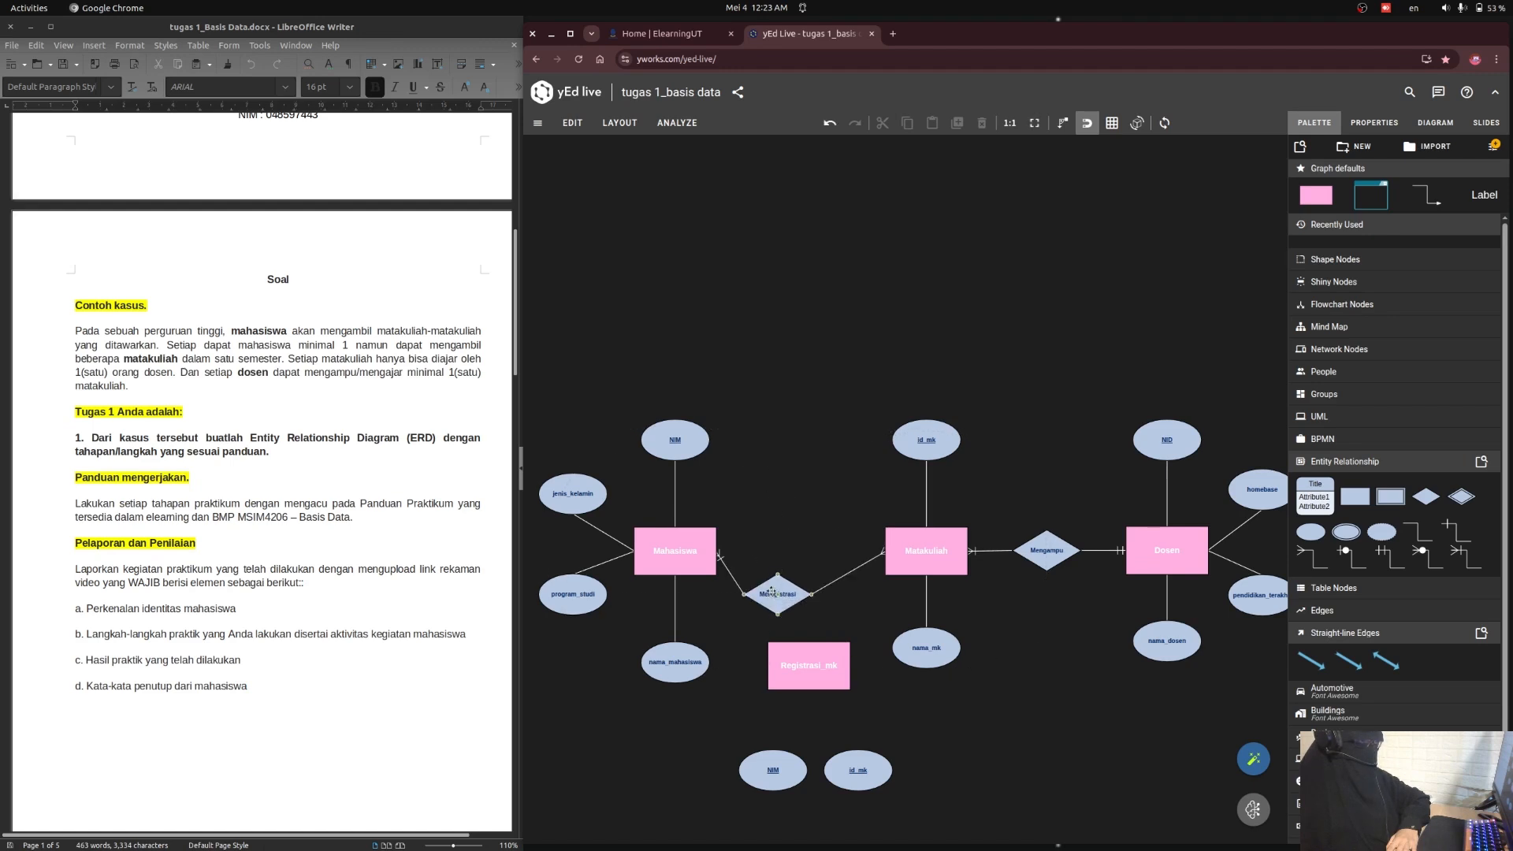
left_click(813, 594)
key("Delete")
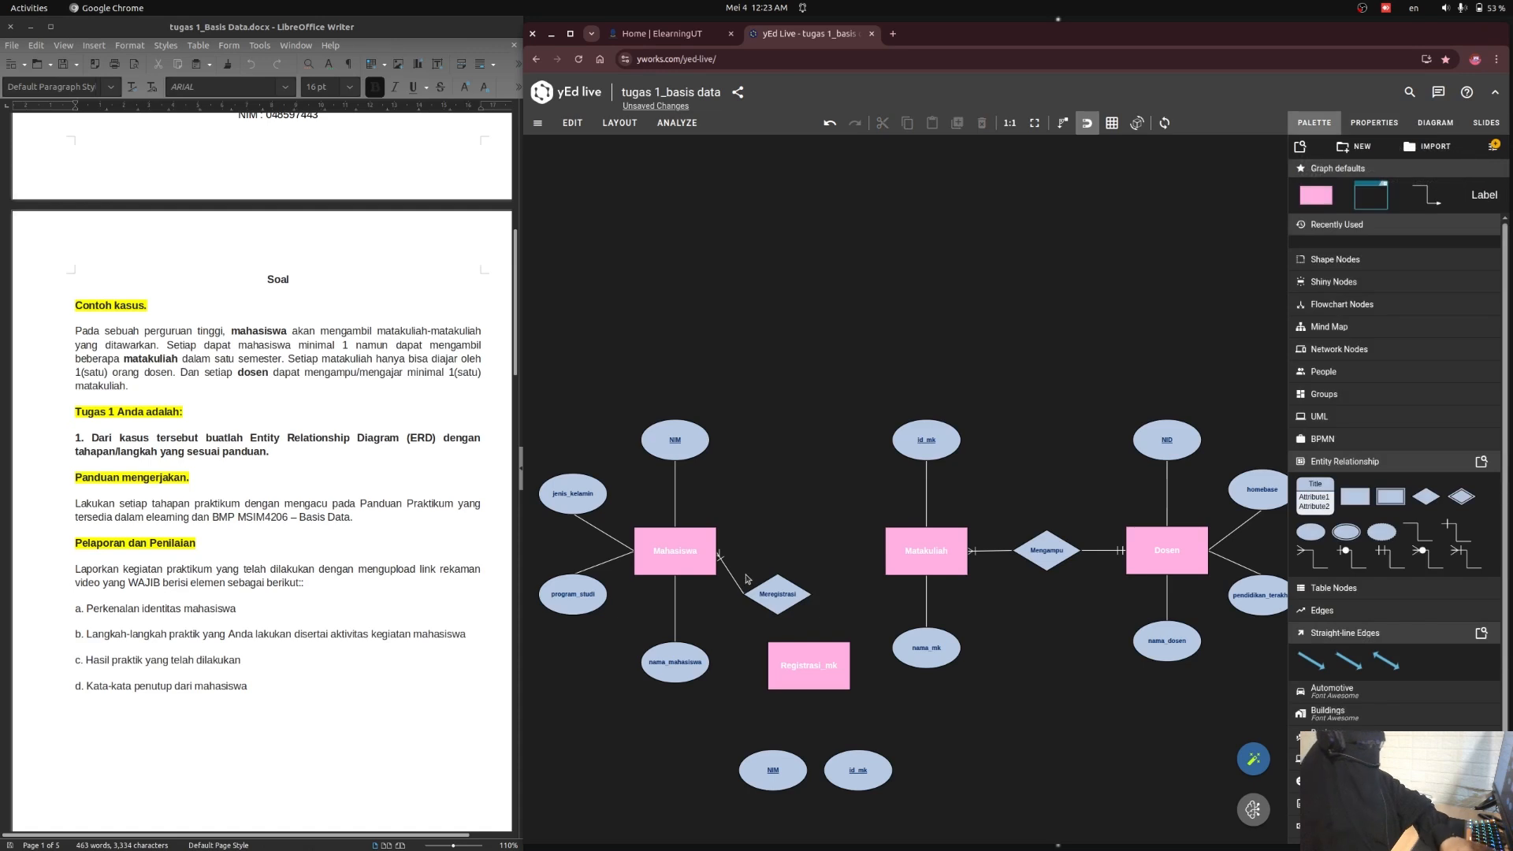
left_click(732, 581)
key("Delete")
left_click_drag(782, 607, 775, 615)
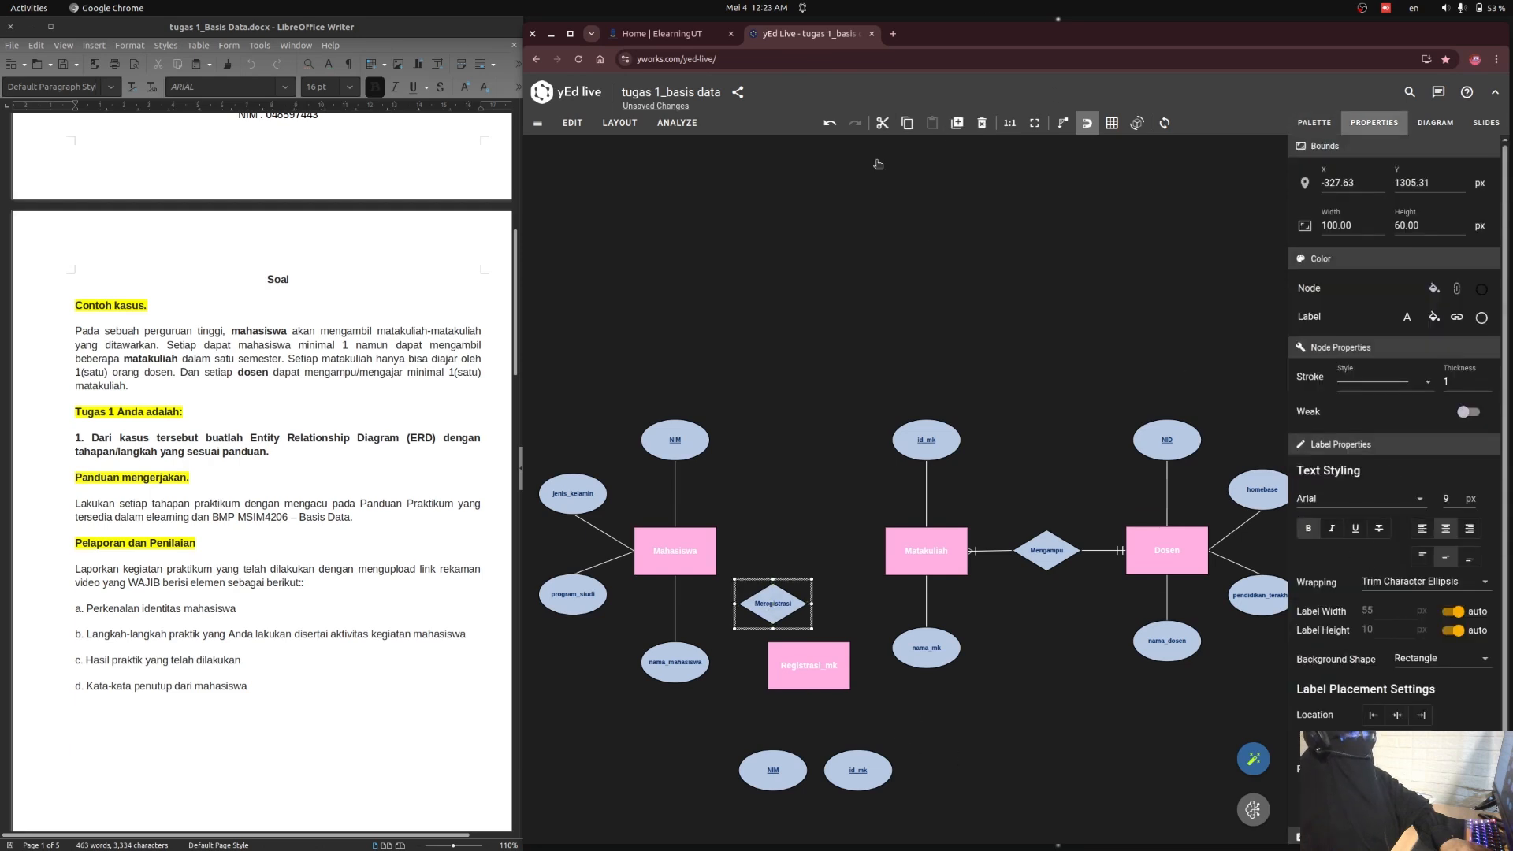
- Duplicate the Meregistrasi diamond, place the copy beside it above Registrasi_mk, and relabel the copy as Diregistrasi
left_click(957, 123)
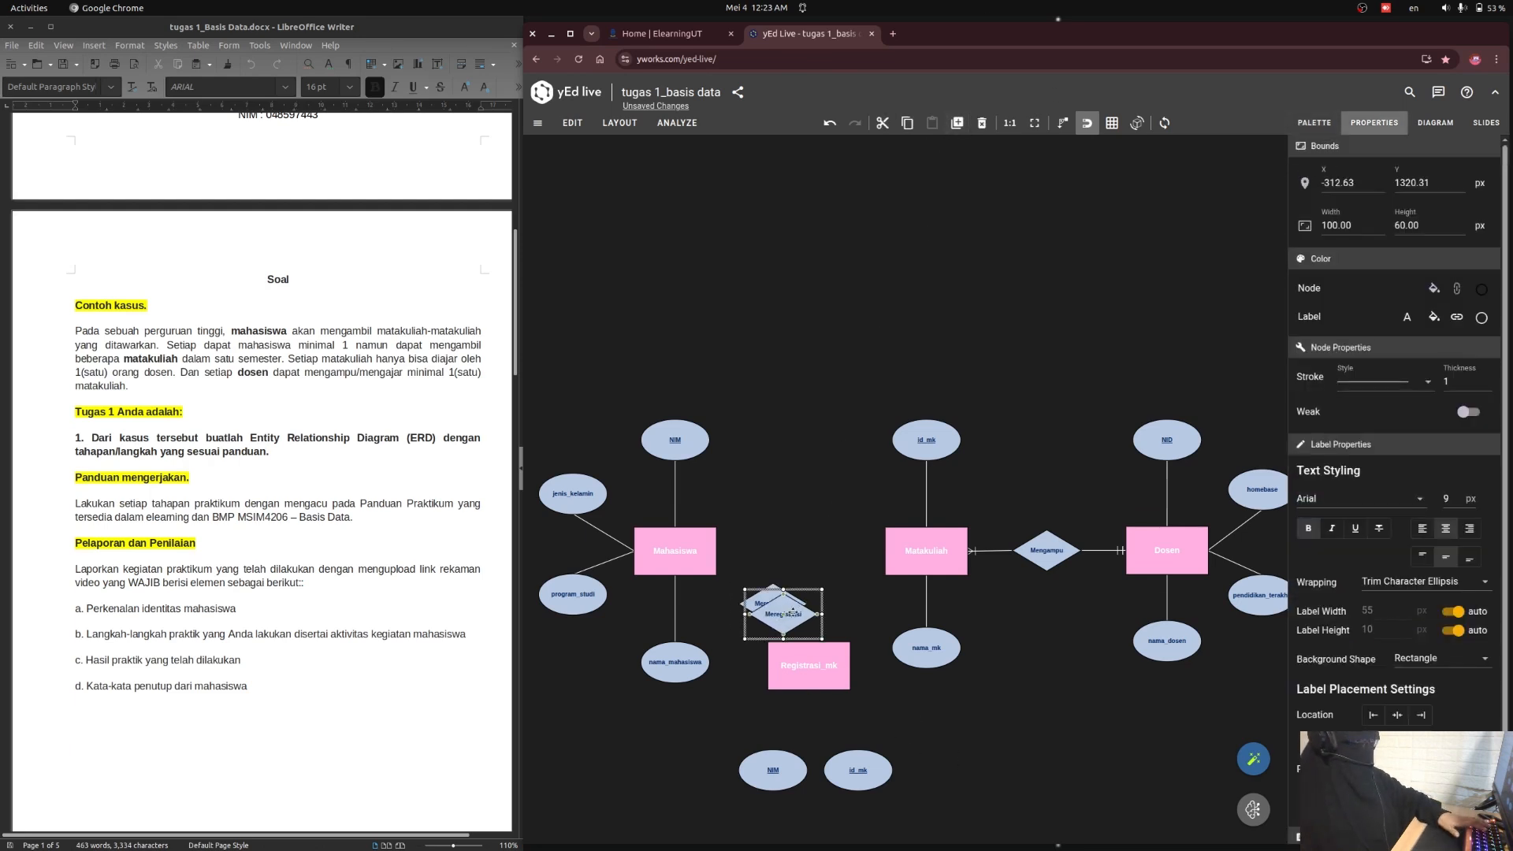
left_click_drag(794, 613, 854, 601)
right_click(854, 603)
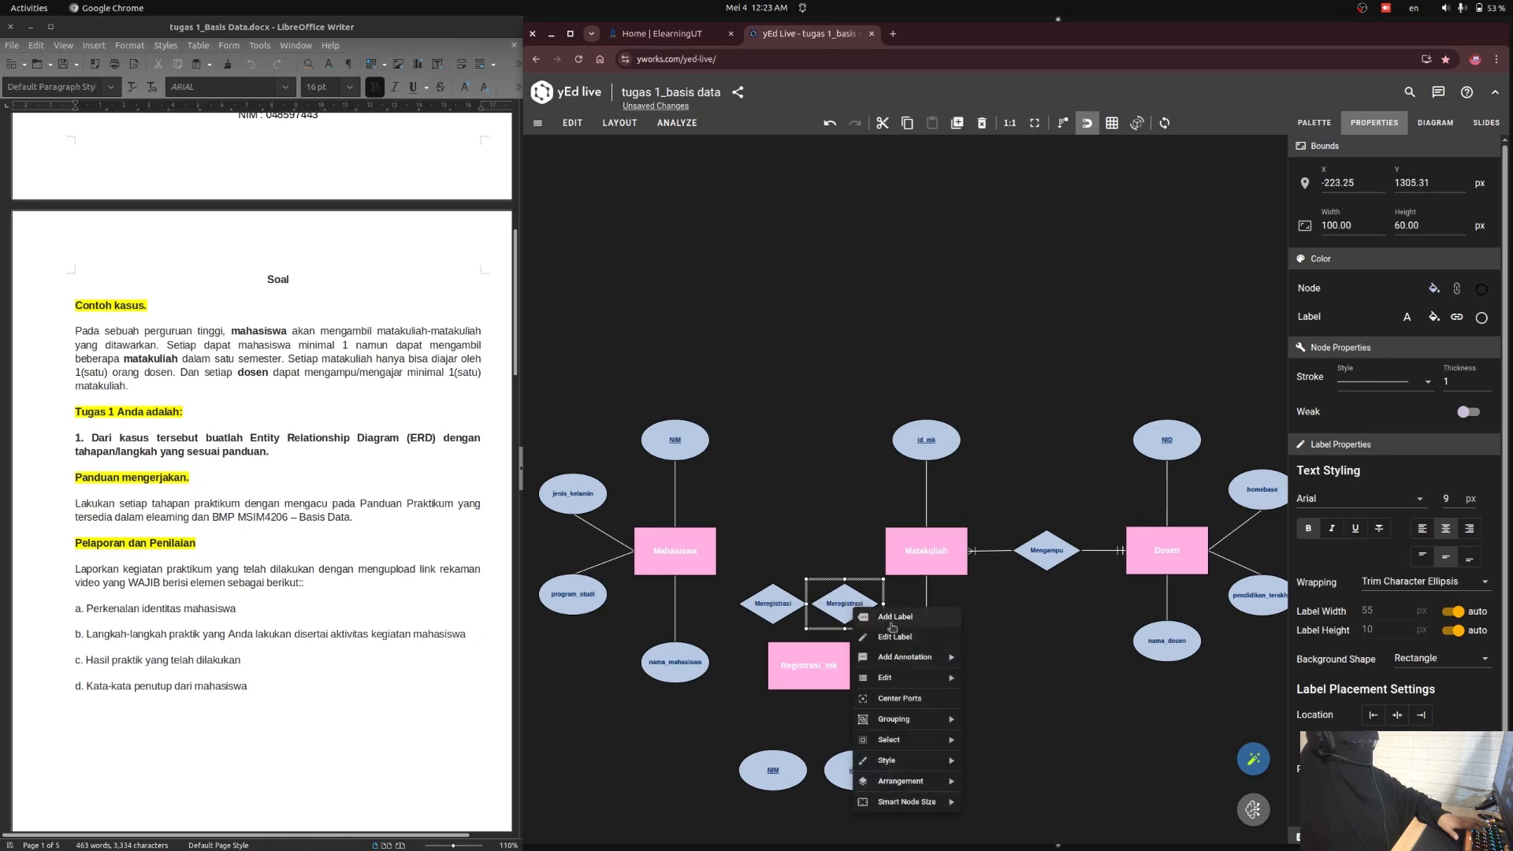
left_click(890, 638)
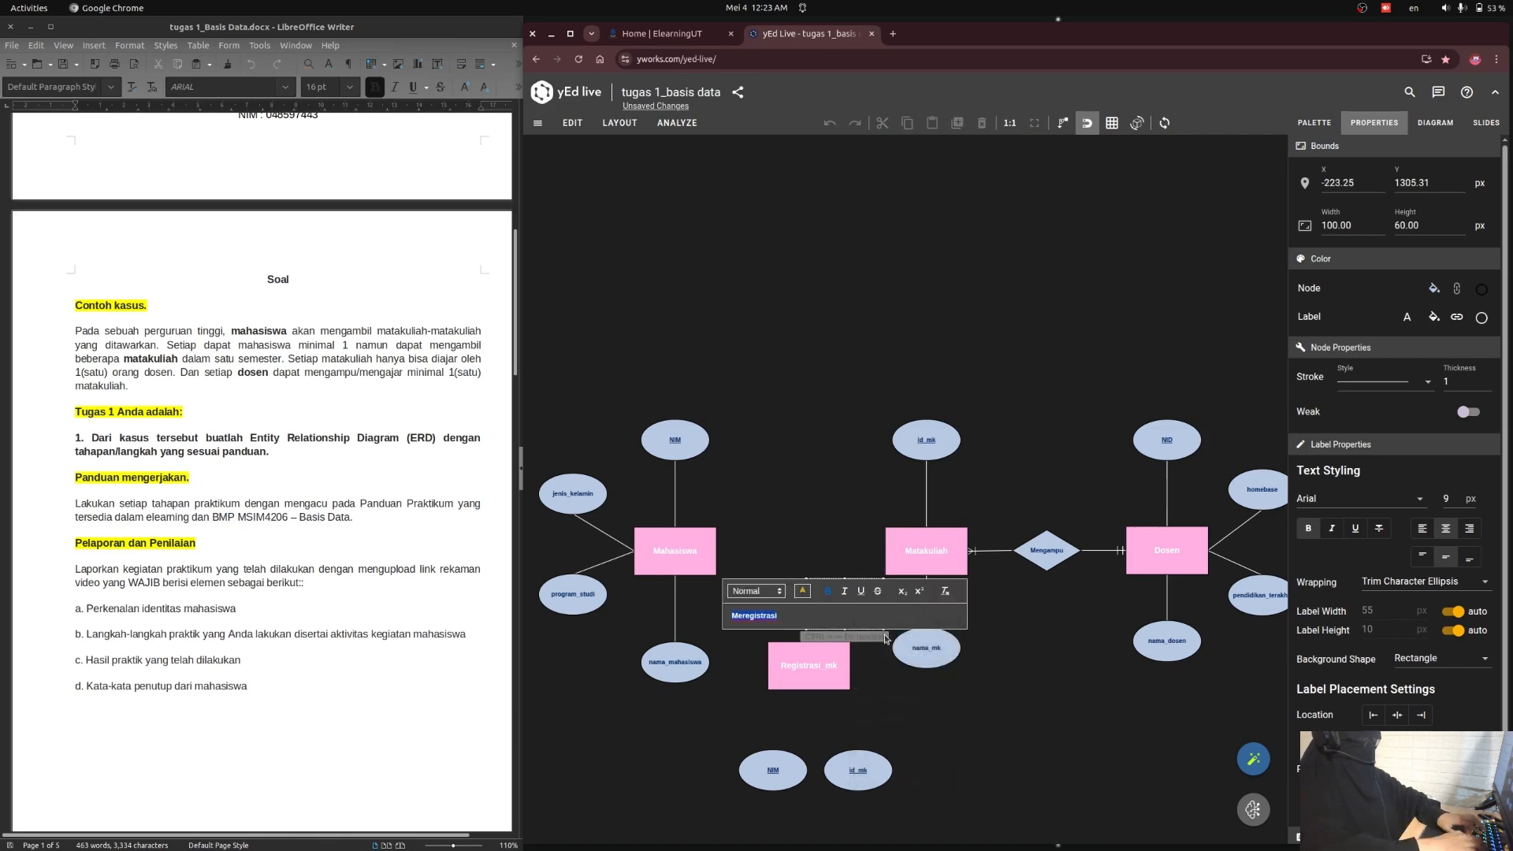
type("Diregistrasi")
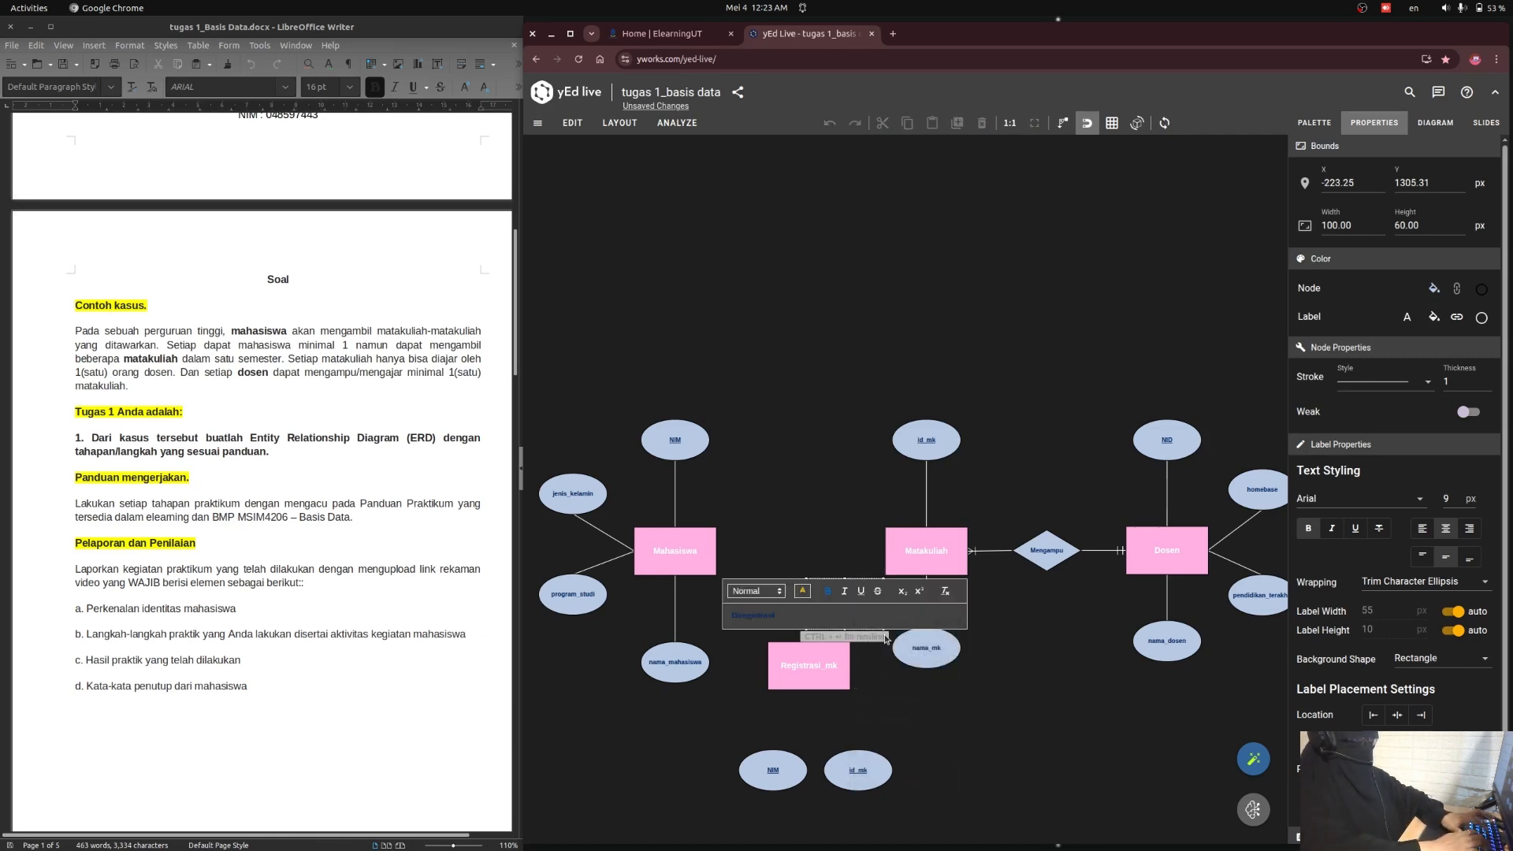
key("Return")
left_click(917, 733)
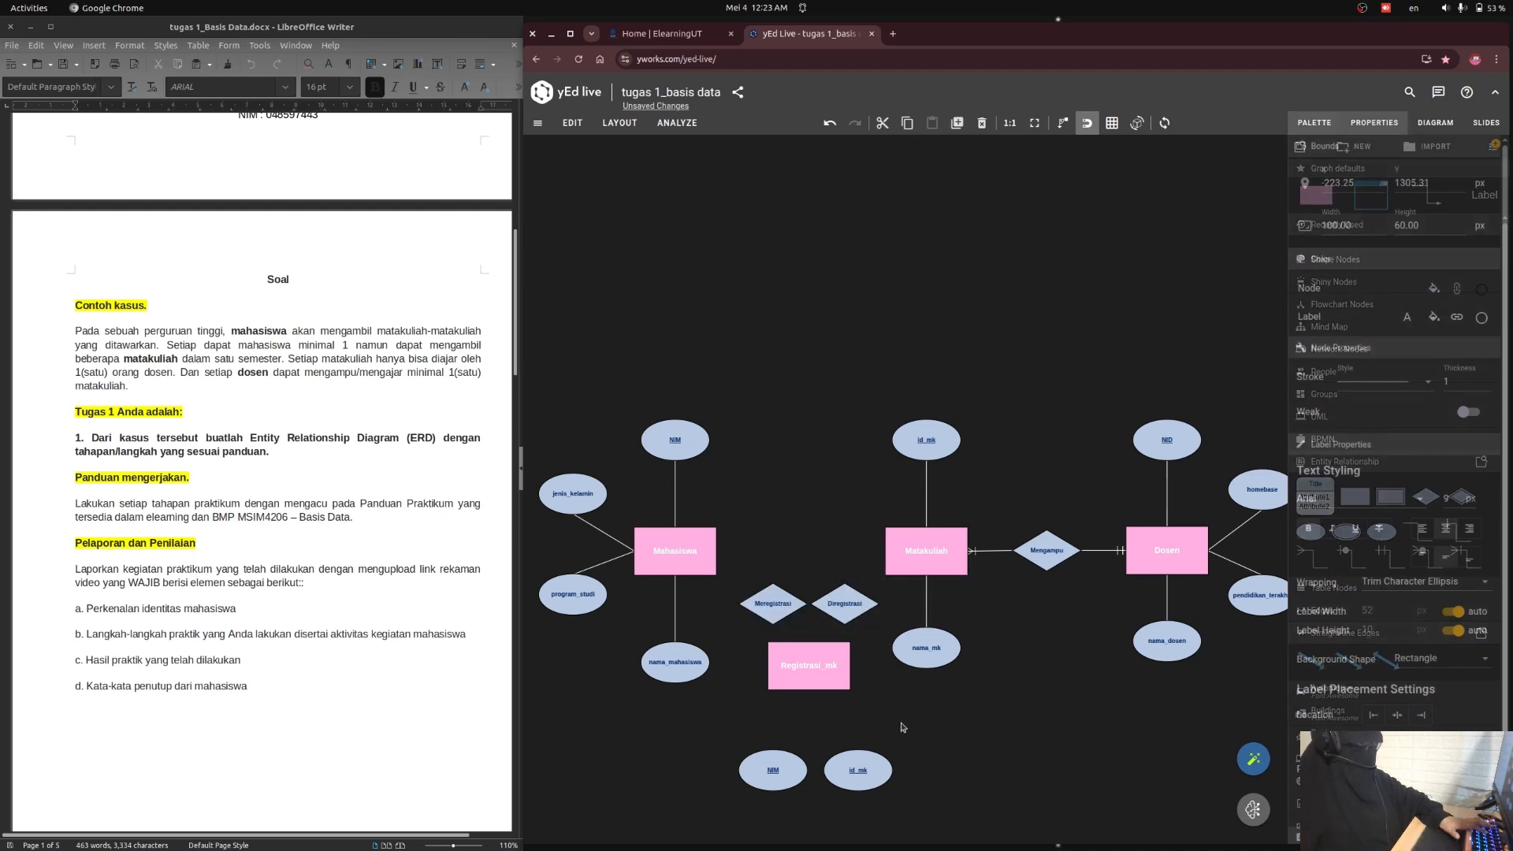
- Connect Mahasiswa to Meregistrasi and Matakuliah to Diregistrasi, and link both diamonds to the Registrasi_mk entity
left_click(774, 601)
left_click_drag(717, 556, 773, 600)
left_click_drag(886, 551, 845, 585)
left_click_drag(773, 624, 811, 643)
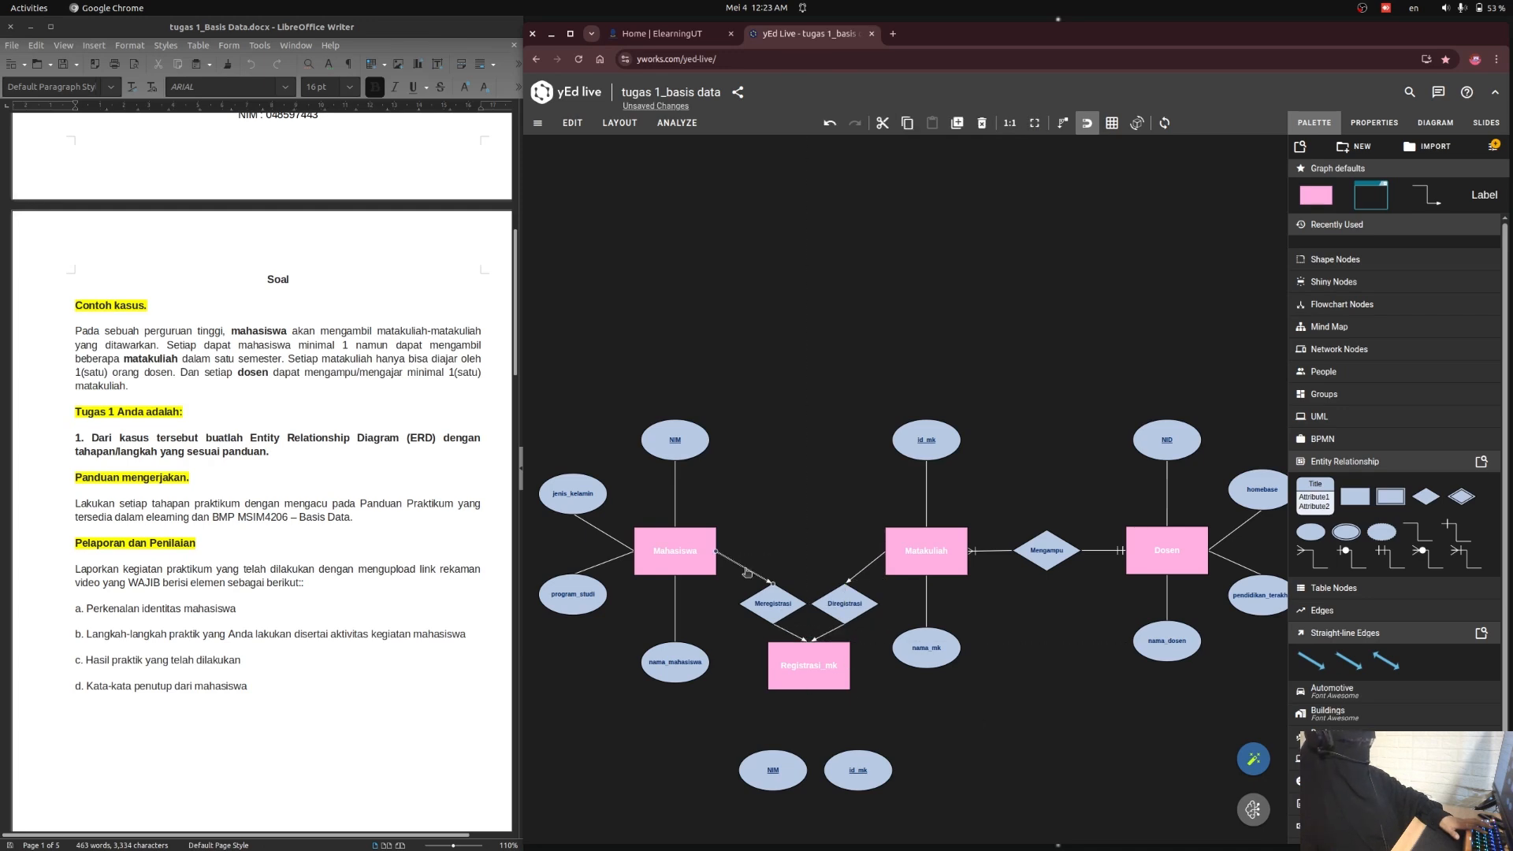
left_click(769, 584)
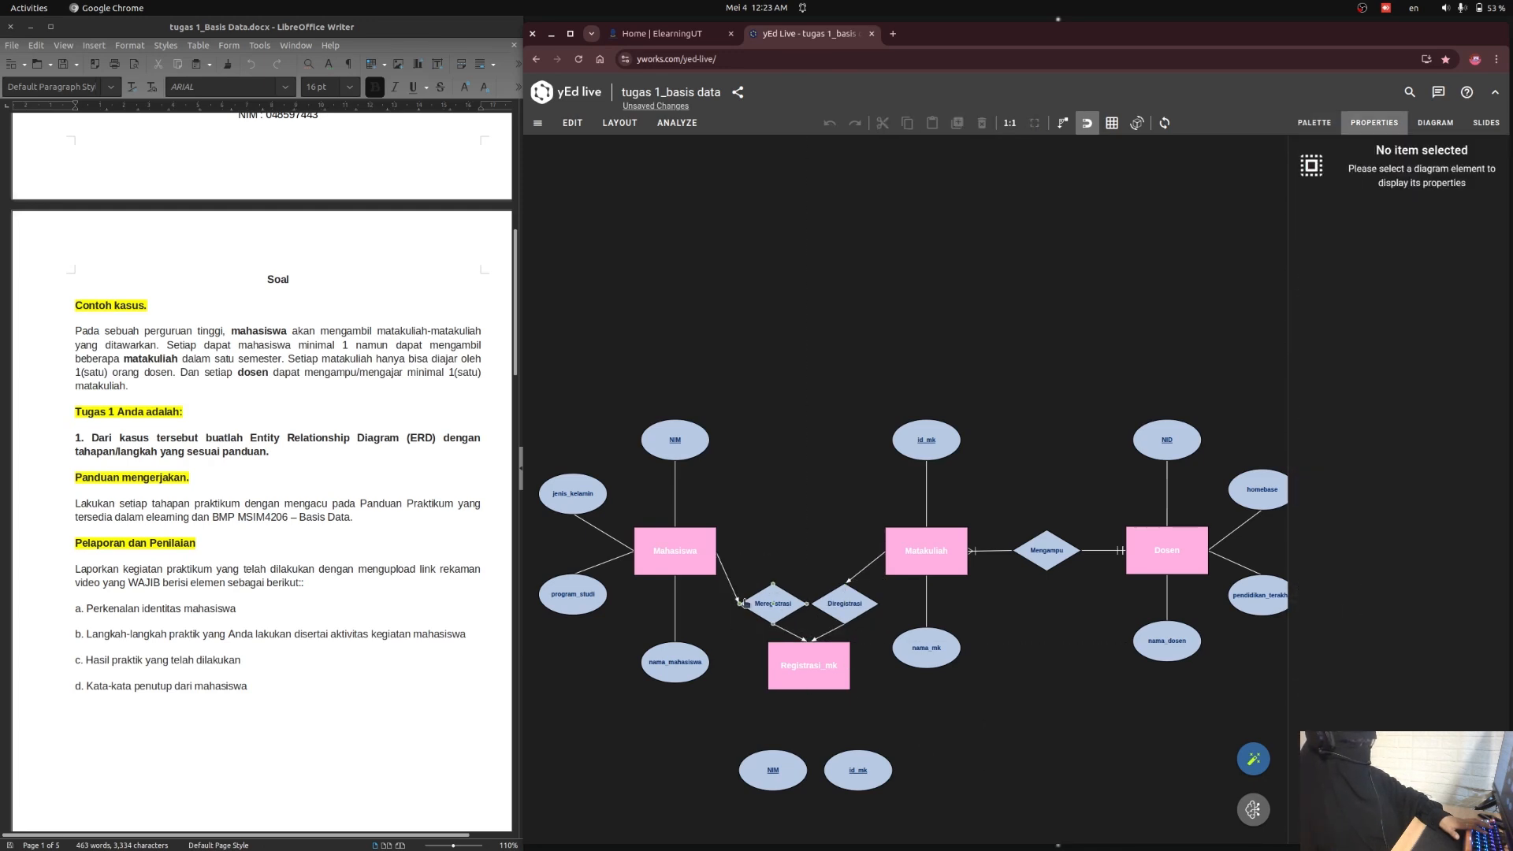
mouse_move(770, 584)
left_mouse_down()
mouse_move(739, 603)
mouse_move(773, 584)
left_mouse_up()
left_click(725, 584)
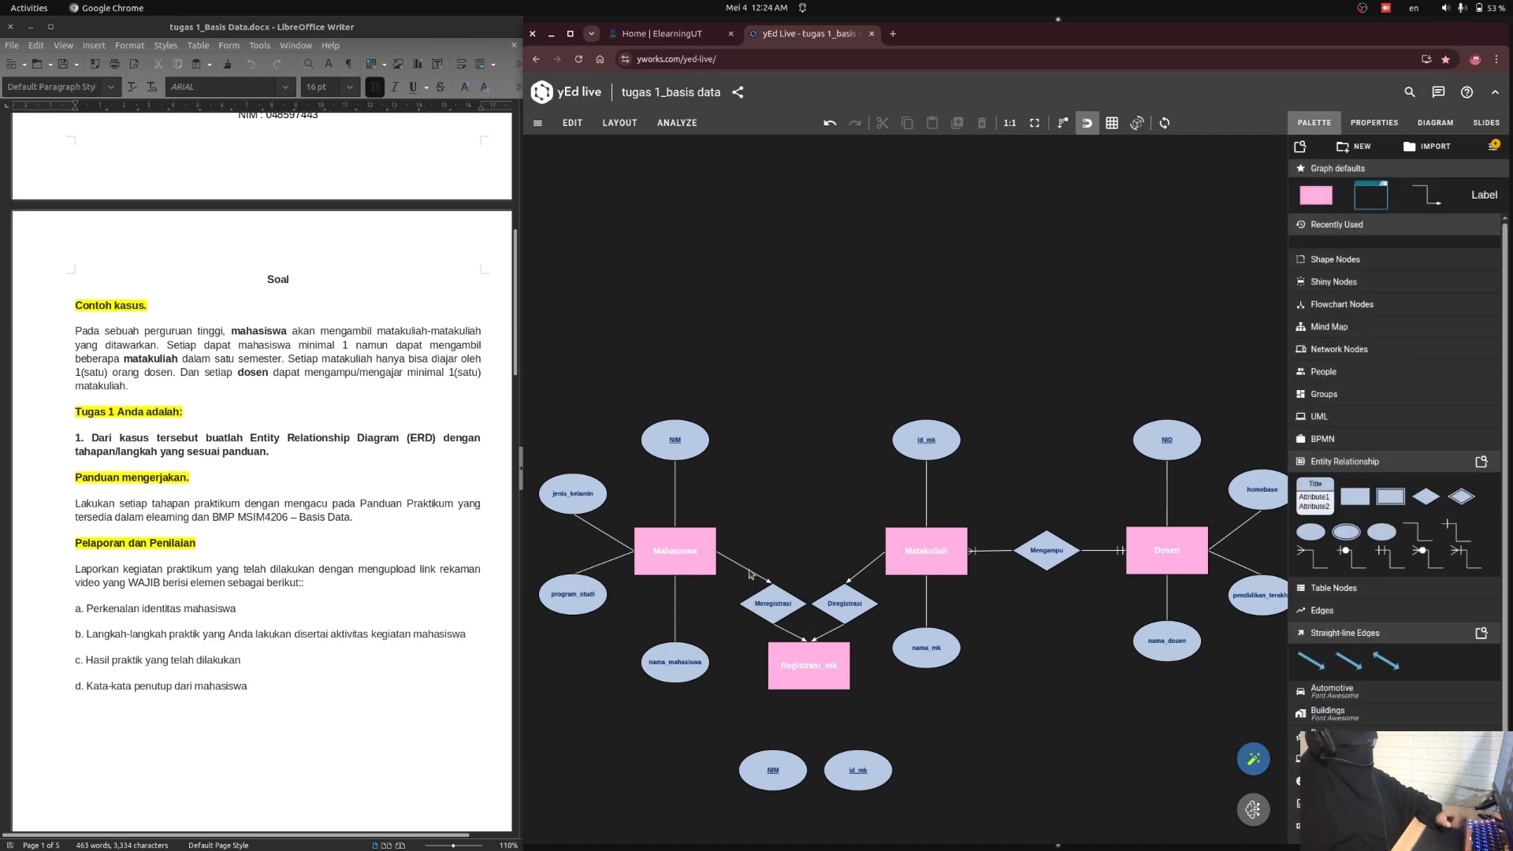
- Replace the arrowheads on the diamond connectors with crow's-foot cardinality markers, including at the Mahasiswa and Registrasi_mk ends
left_click(753, 572)
left_click(1374, 260)
left_click(1402, 371)
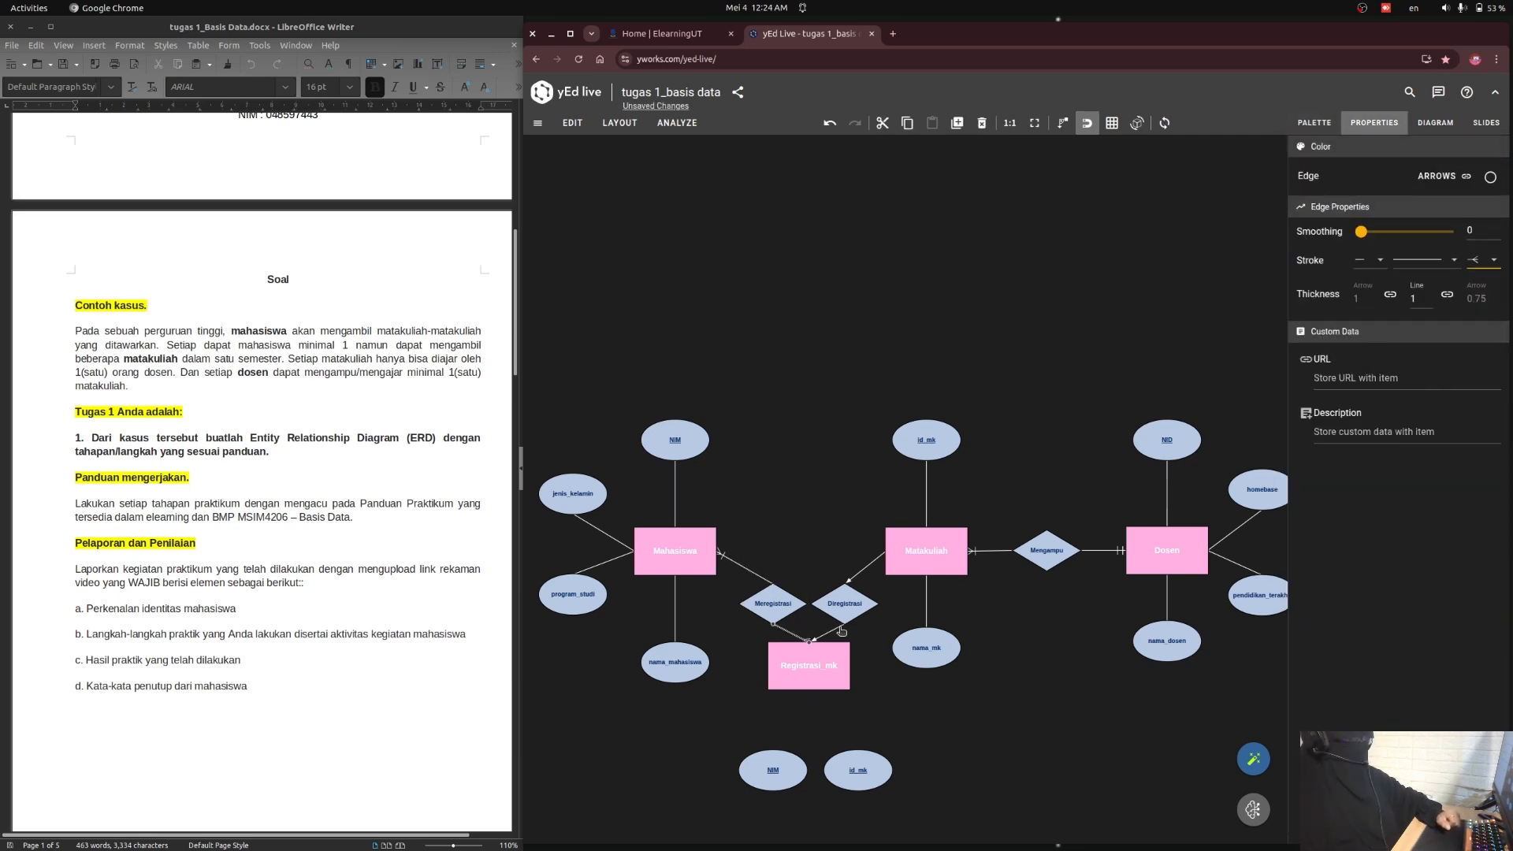
left_click(951, 756)
left_click(867, 572)
left_click(1410, 315)
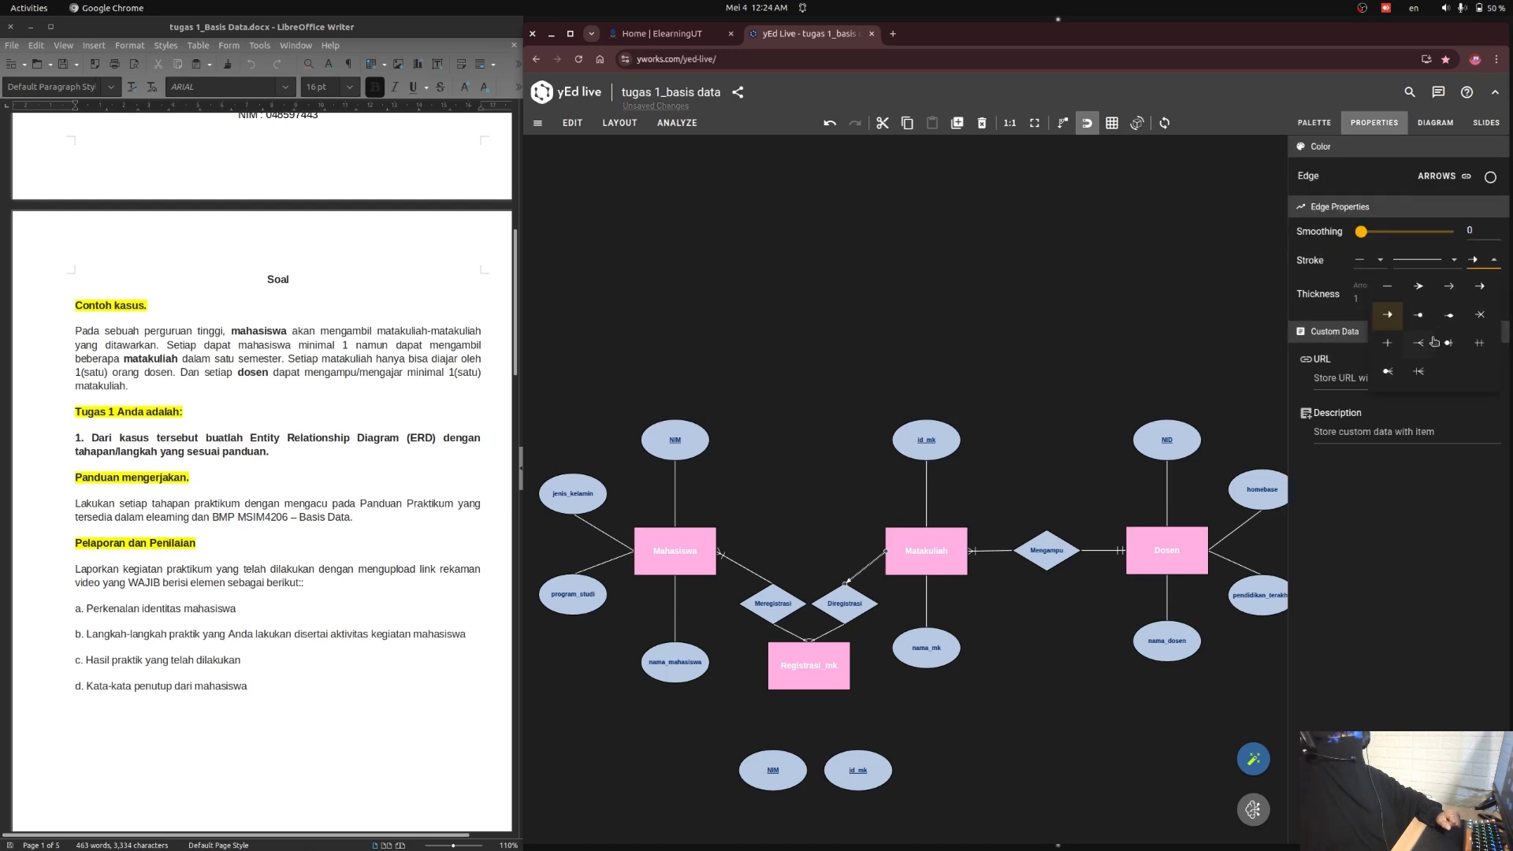
left_click(1410, 339)
left_click(902, 674)
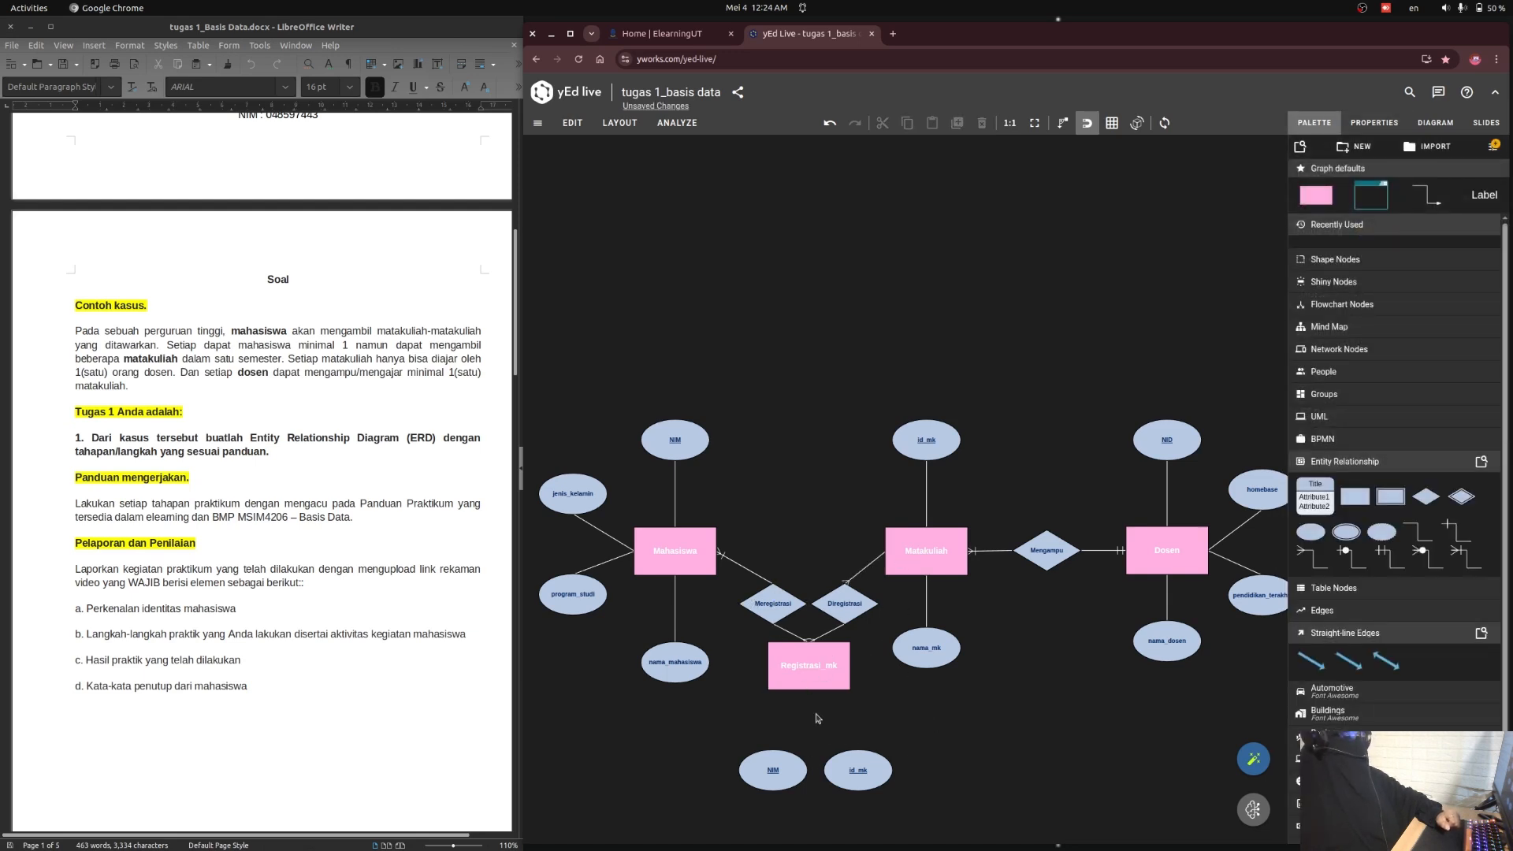
- Draw connecting lines from Registrasi_mk to the NIM and id_mk attribute ovals below it
left_click_drag(808, 692, 773, 768)
key("ctrl+z")
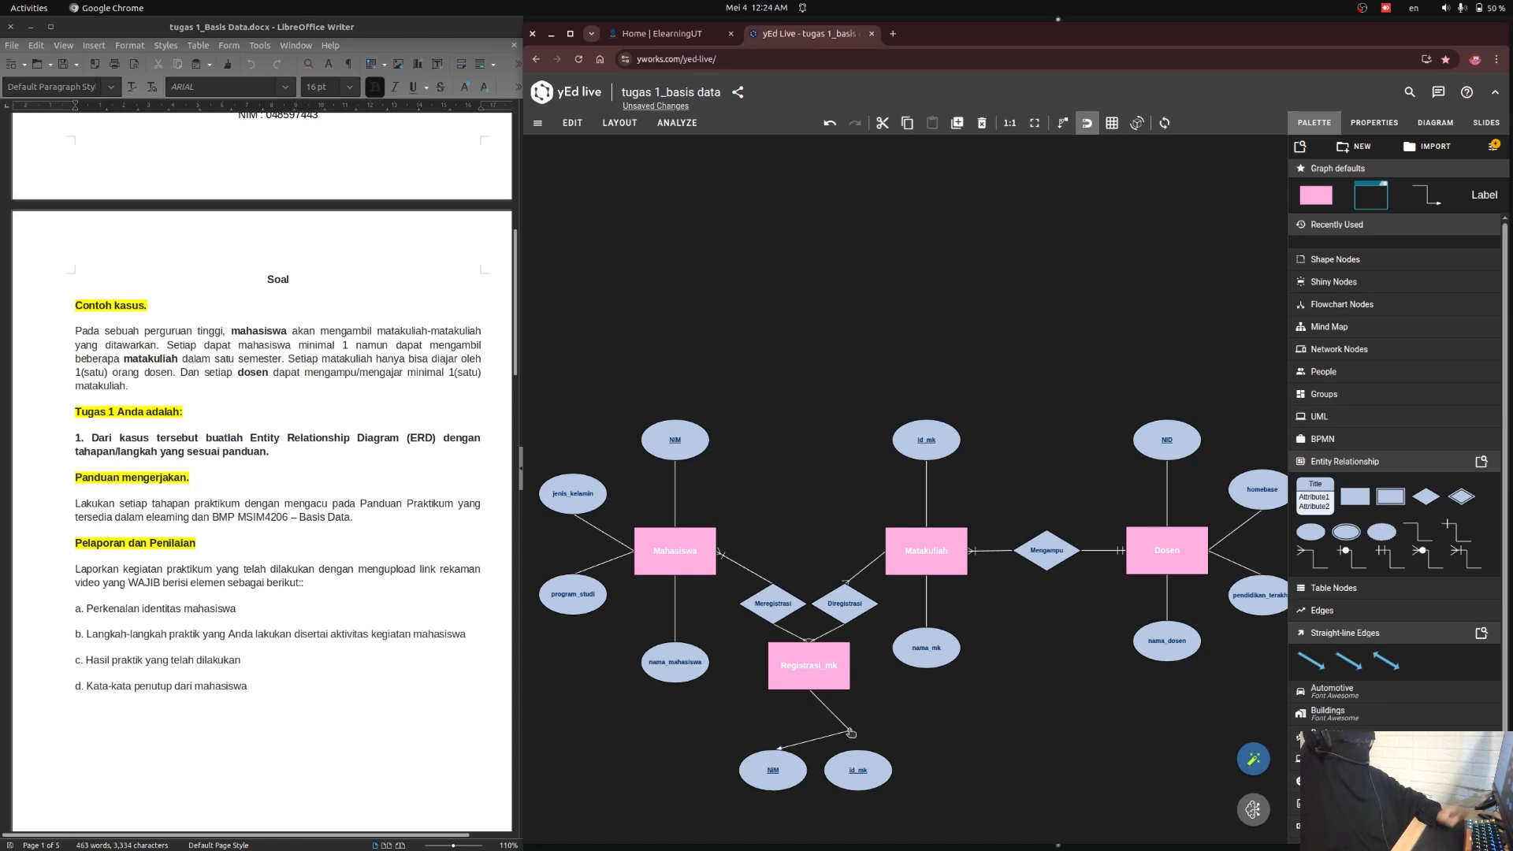
left_click_drag(812, 692, 863, 748)
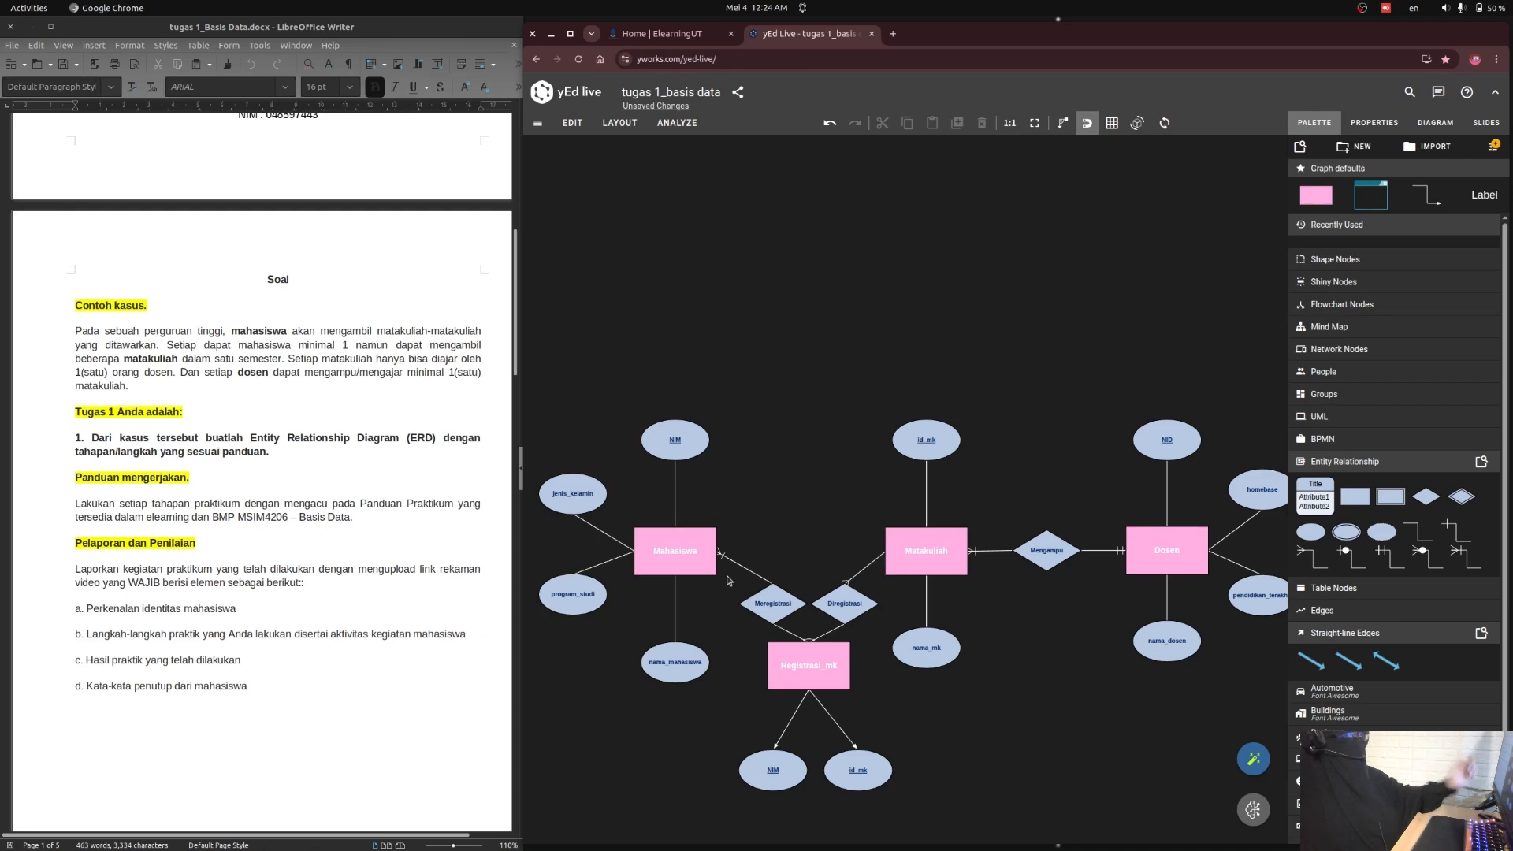
- Remove the arrowheads from the lines joining Registrasi_mk to its NIM and id_mk attributes
left_click(782, 733)
left_click(1485, 260)
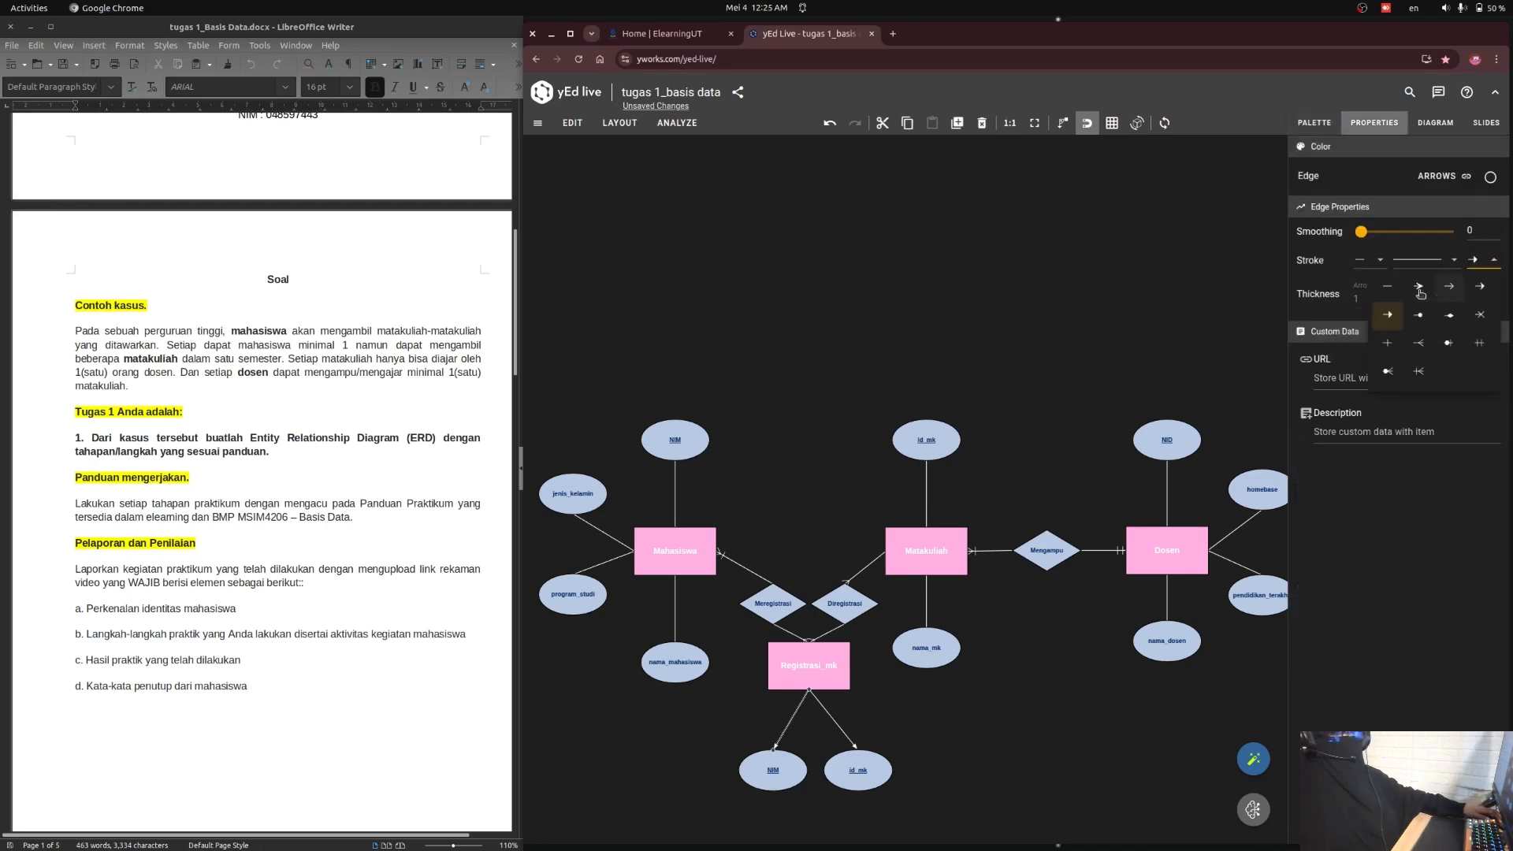
left_click(1382, 293)
left_click(840, 727)
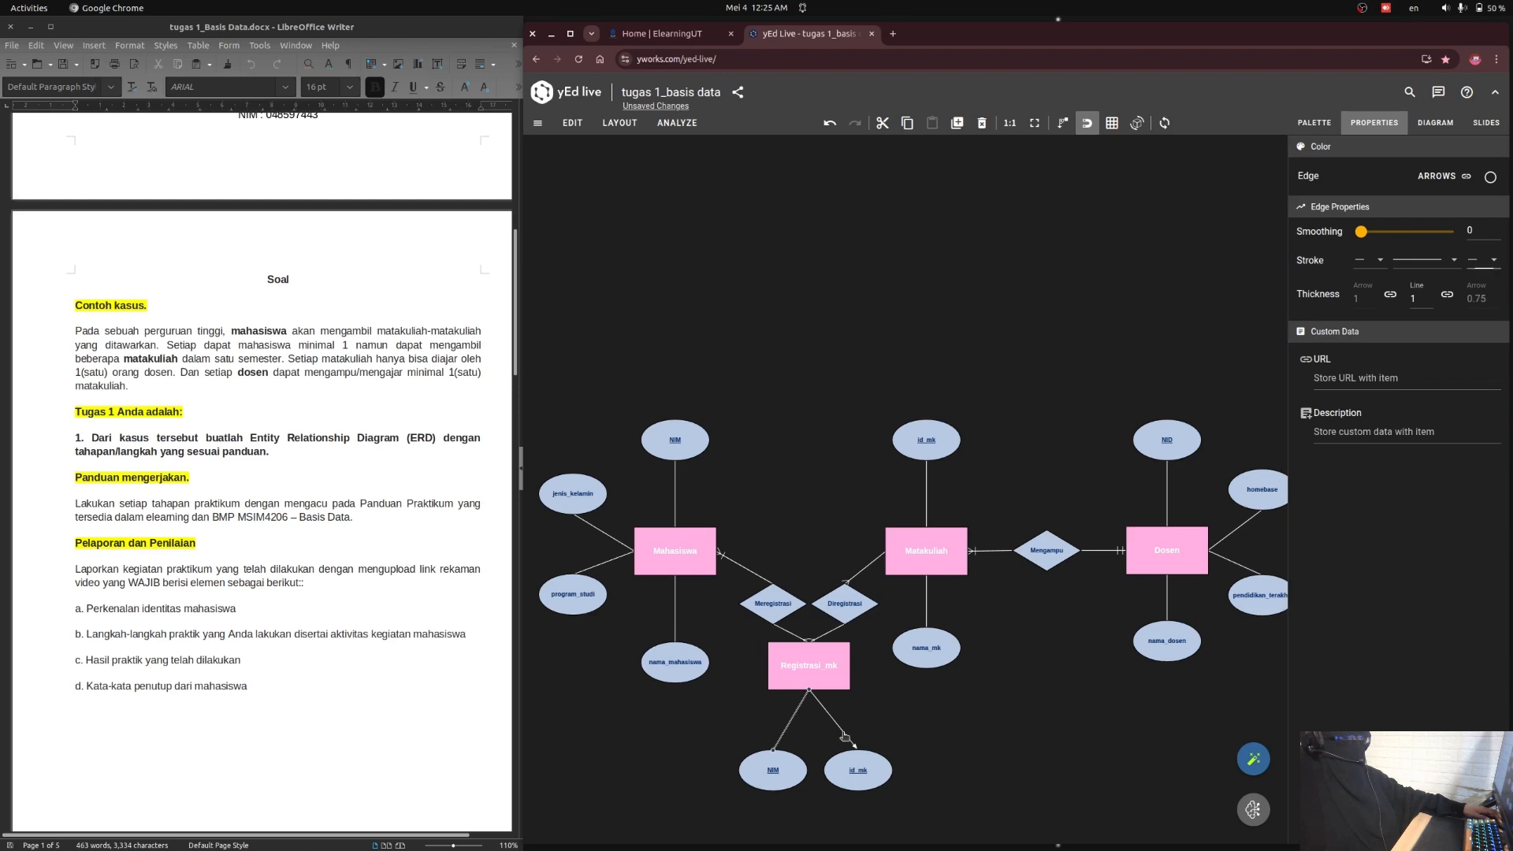
left_click(1485, 260)
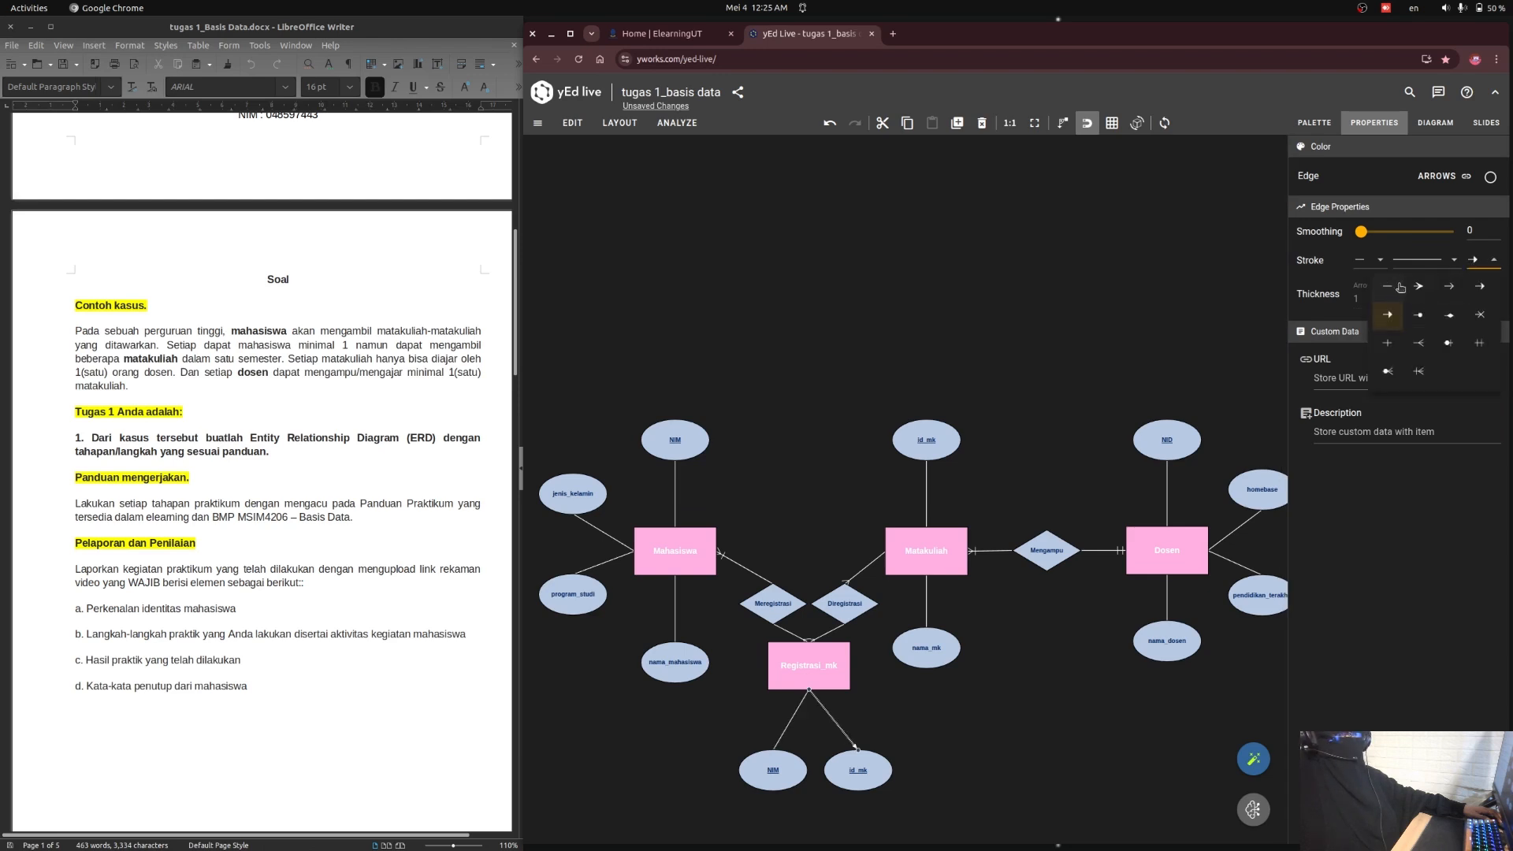
left_click(1382, 293)
- Put a crow's-foot marker at the Matakuliah end of its line to Diregistrasi and remove the marker at the diamond end
left_click(875, 565)
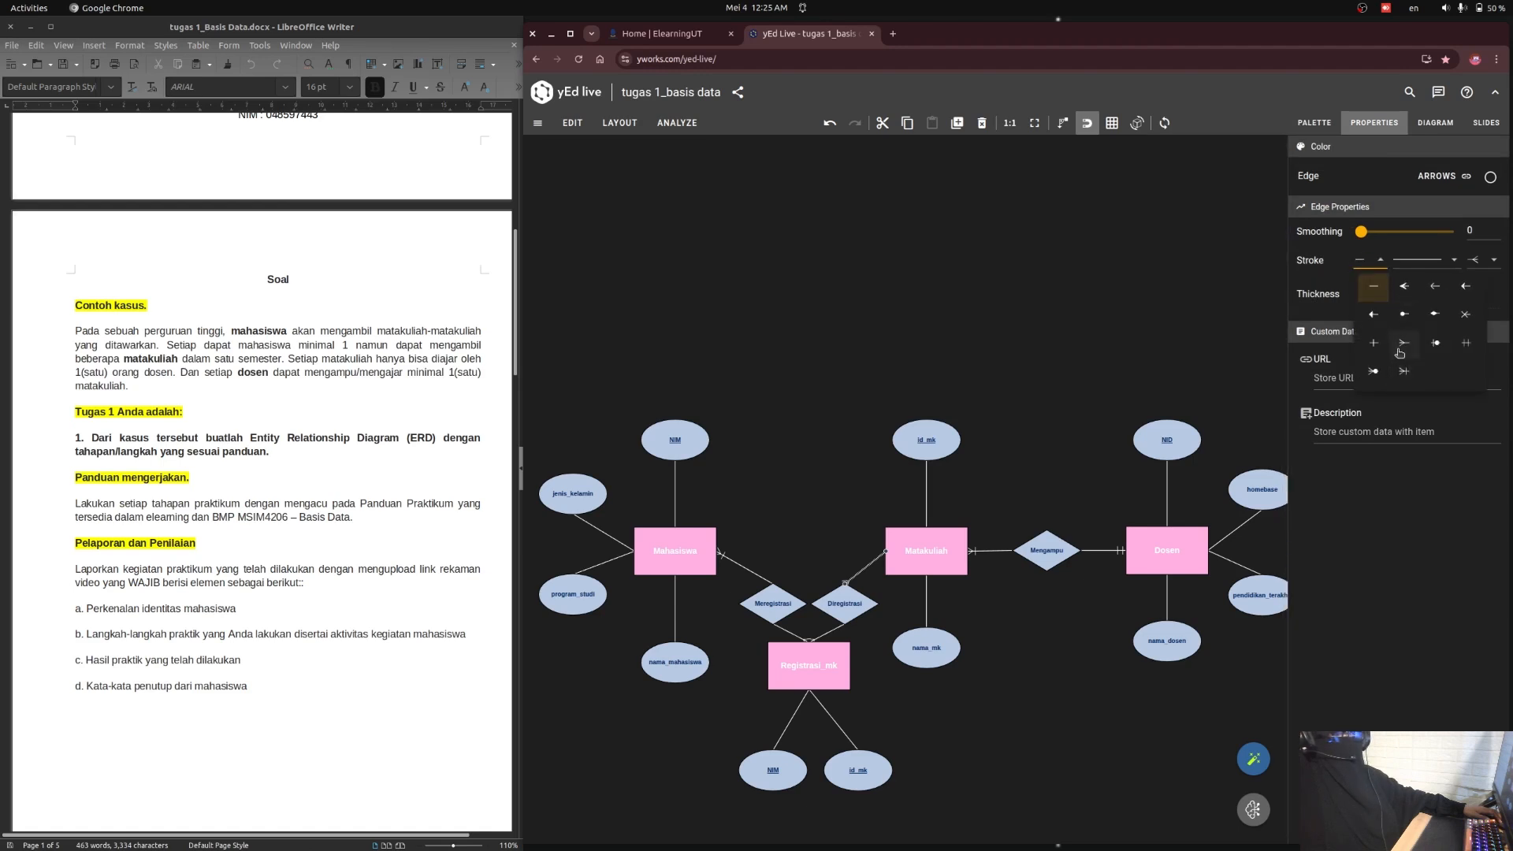
left_click(1484, 259)
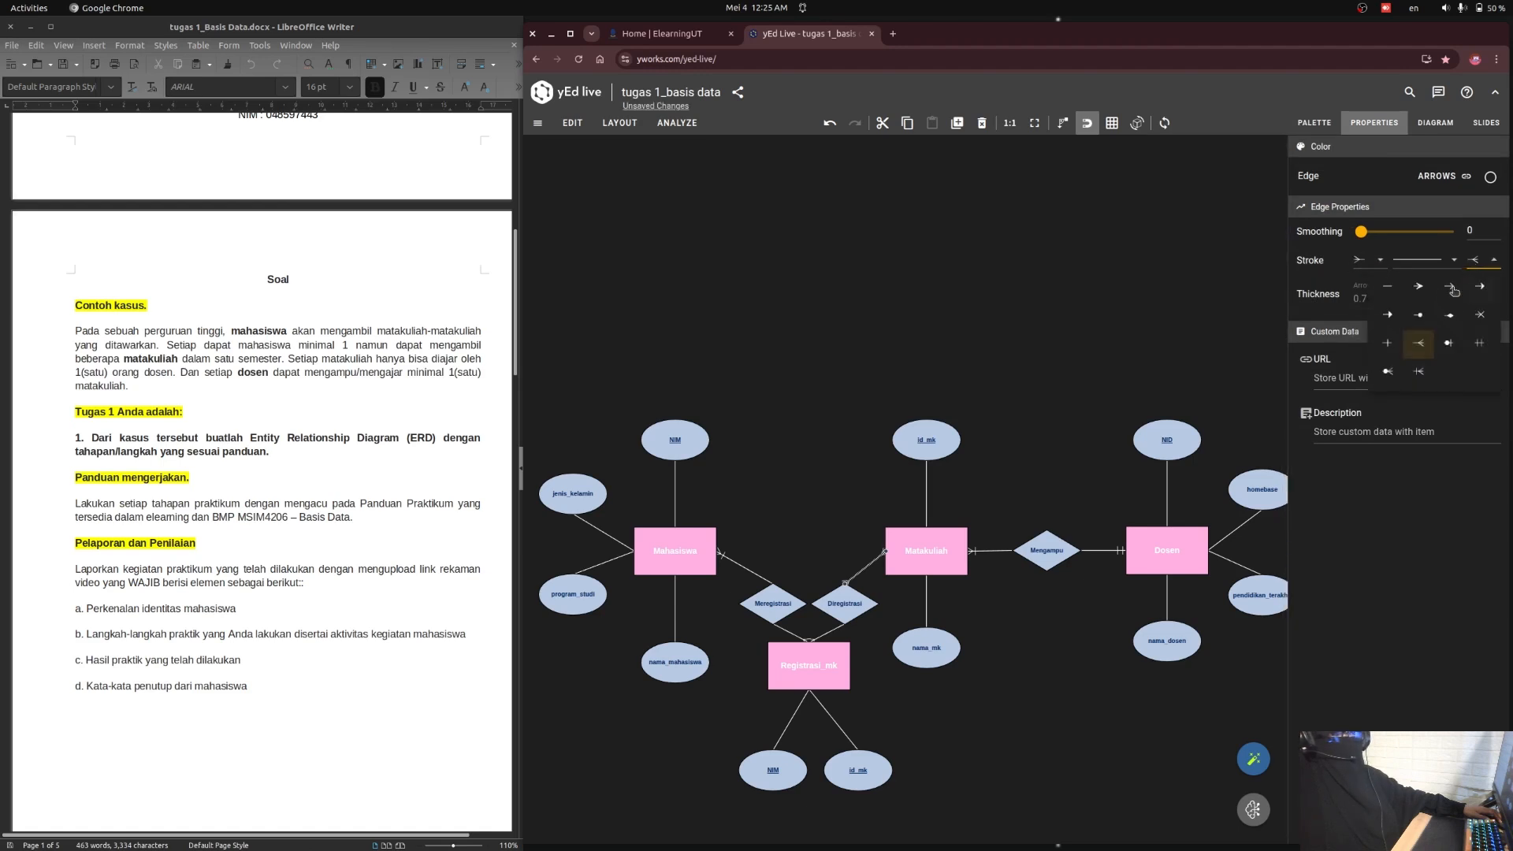
left_click(1388, 286)
left_click(995, 686)
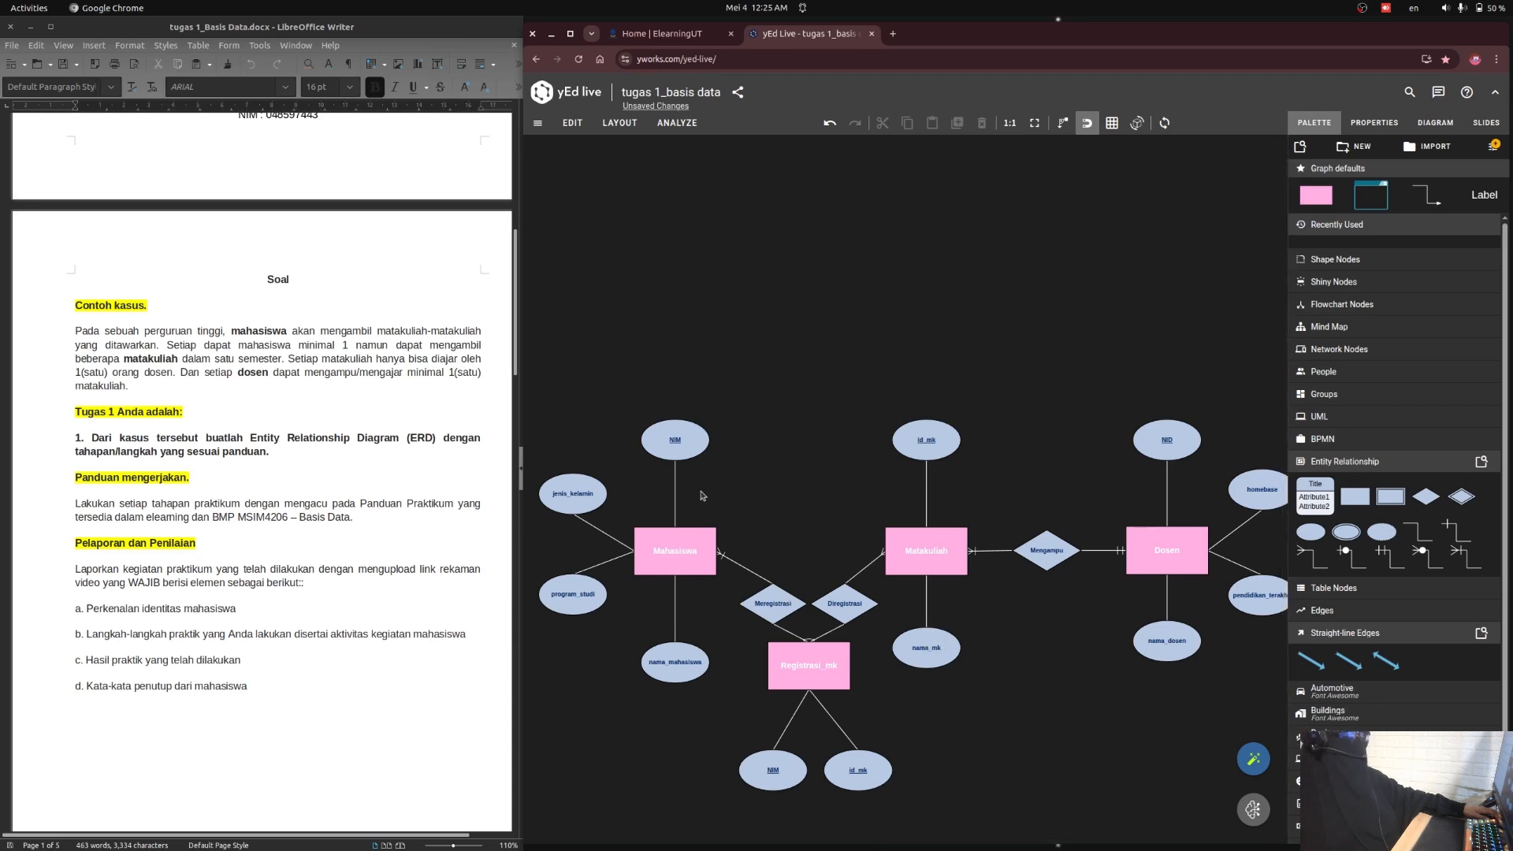
- Widen the diagram window, hide the editing controls and bring the complete ERD into view for review
scroll(698, 522, "down", 2)
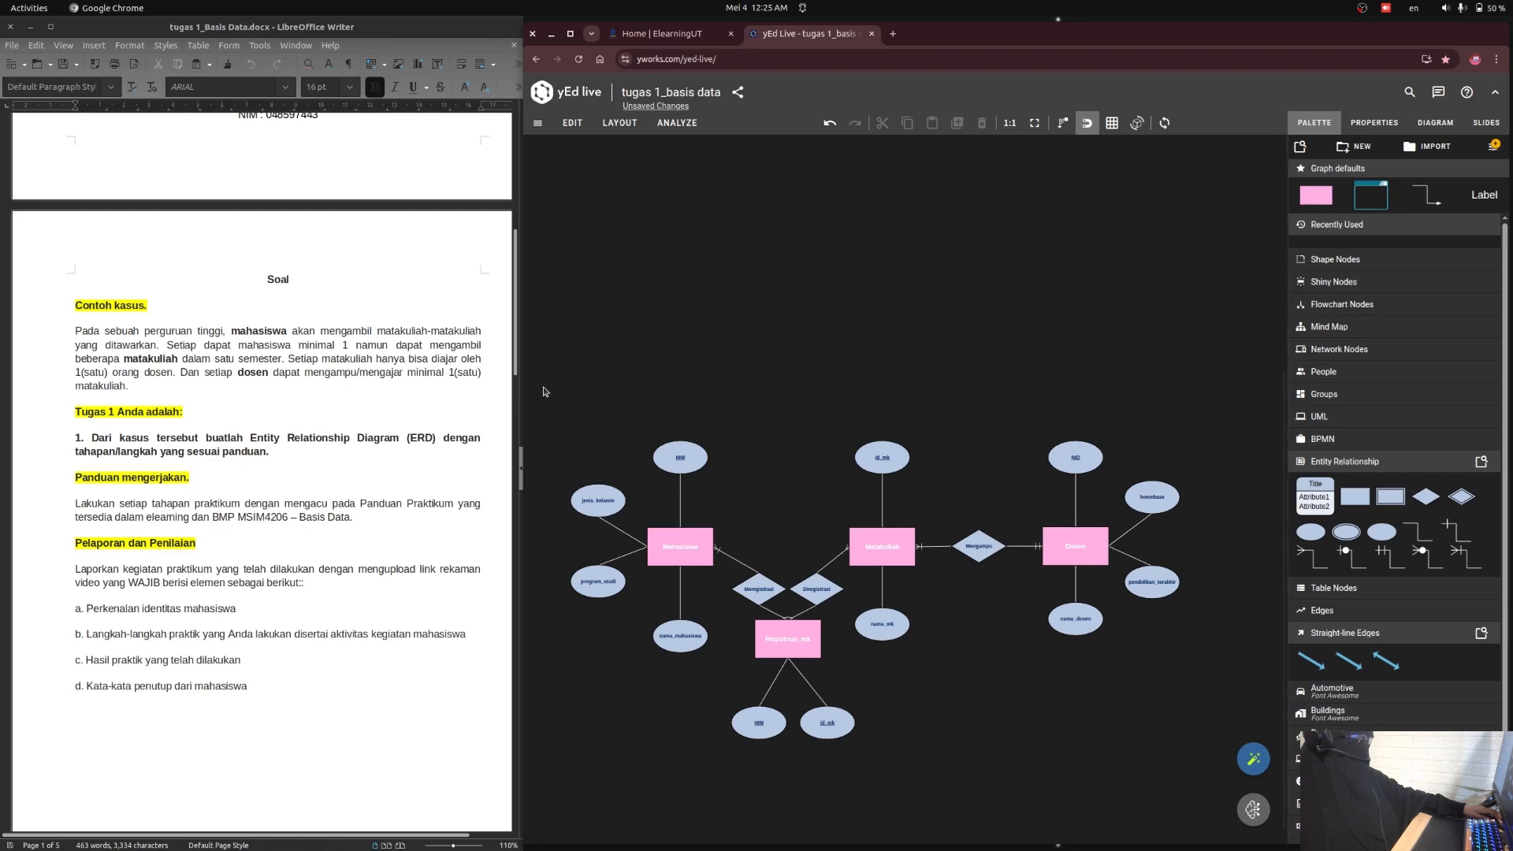
left_click_drag(543, 386, 1233, 785)
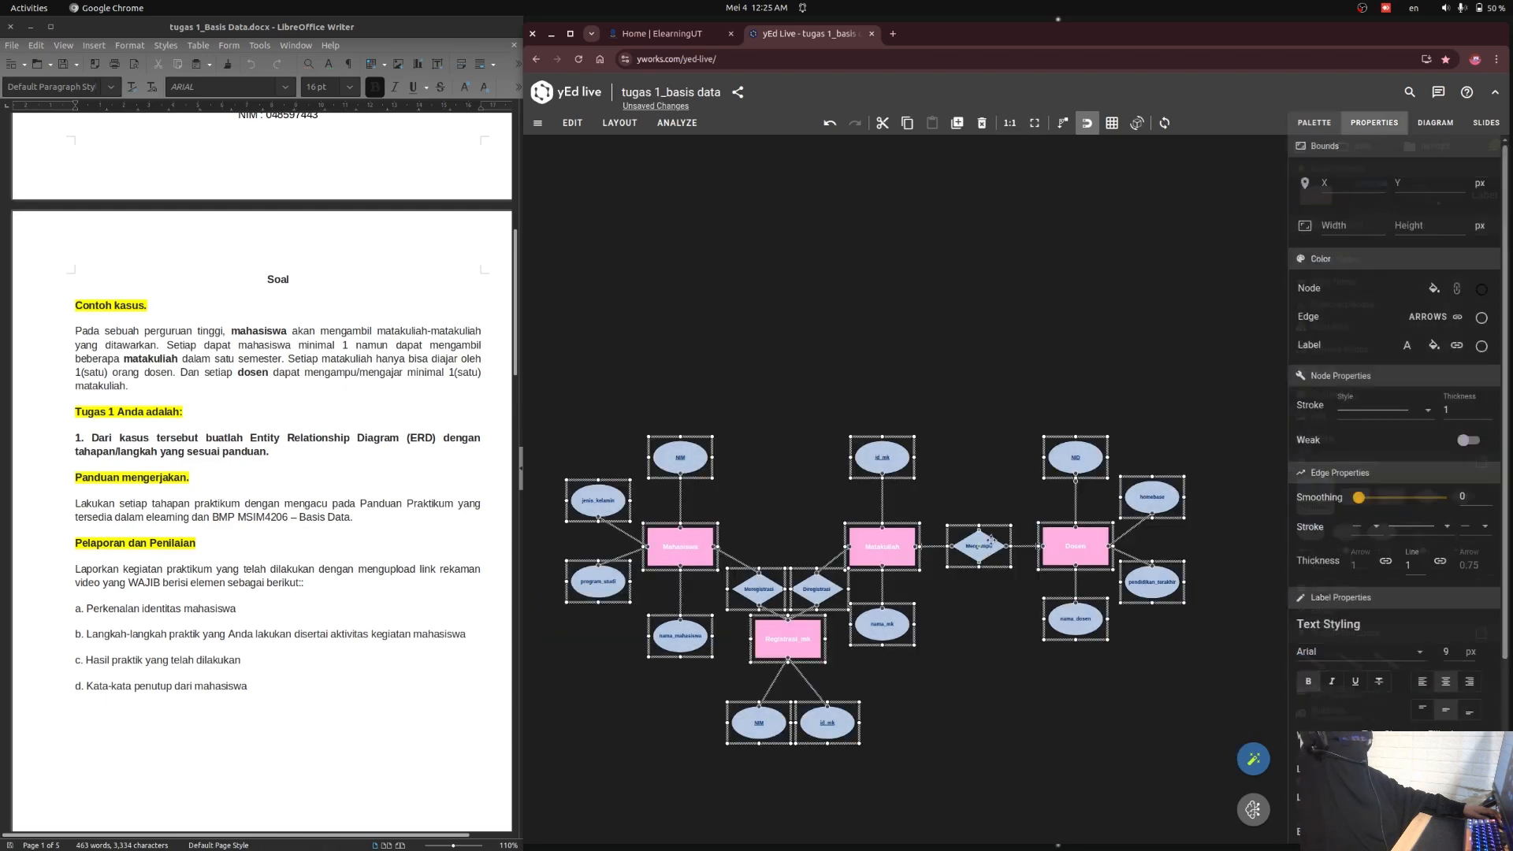
scroll(1050, 592, "down", 2)
scroll(942, 610, "up", 1)
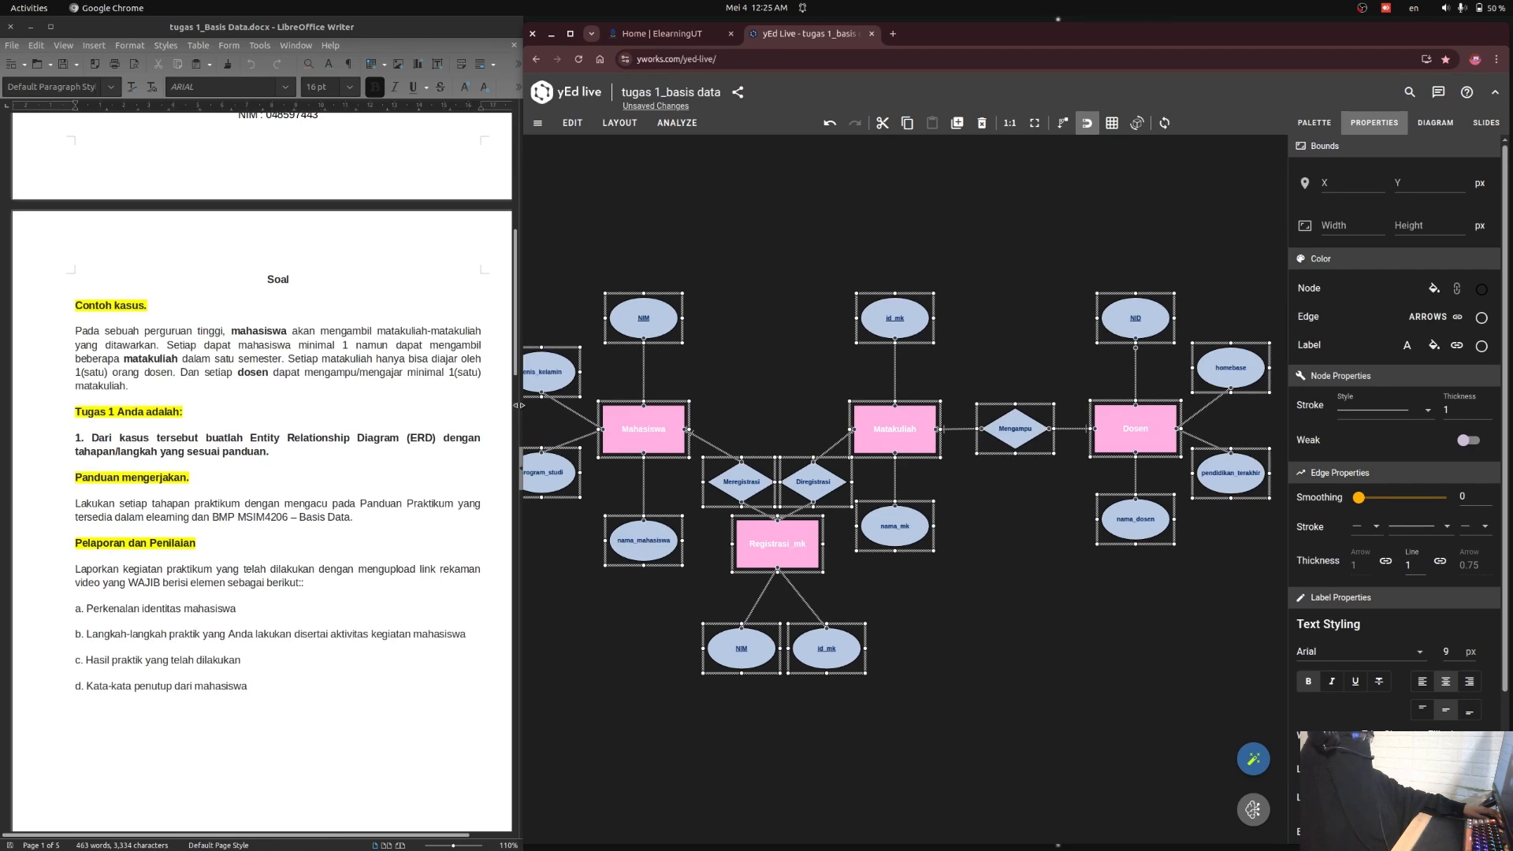
left_click_drag(520, 404, 450, 408)
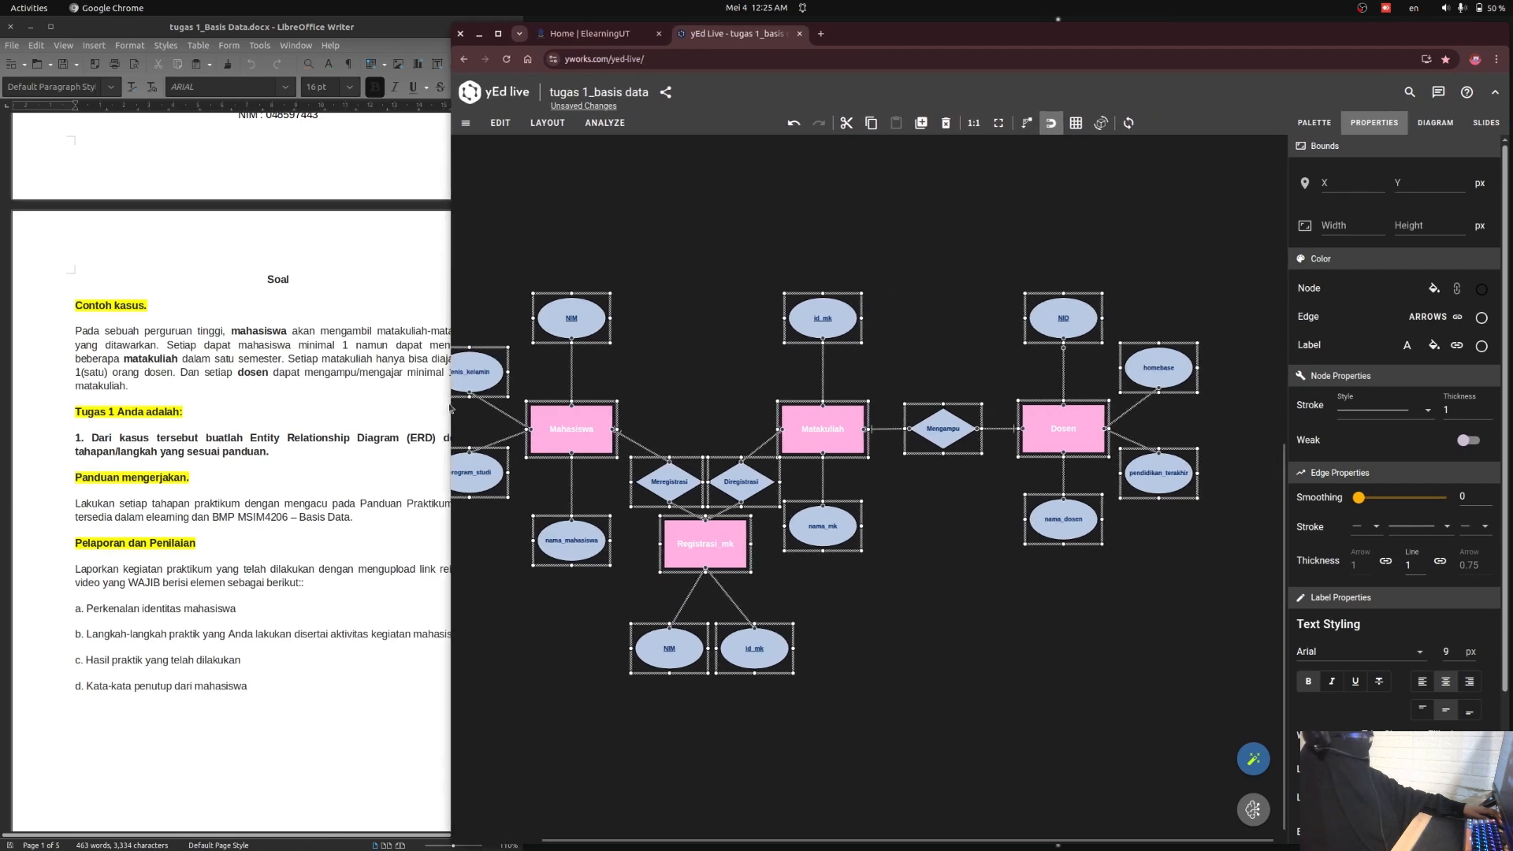
left_click(1485, 95)
left_click(873, 695)
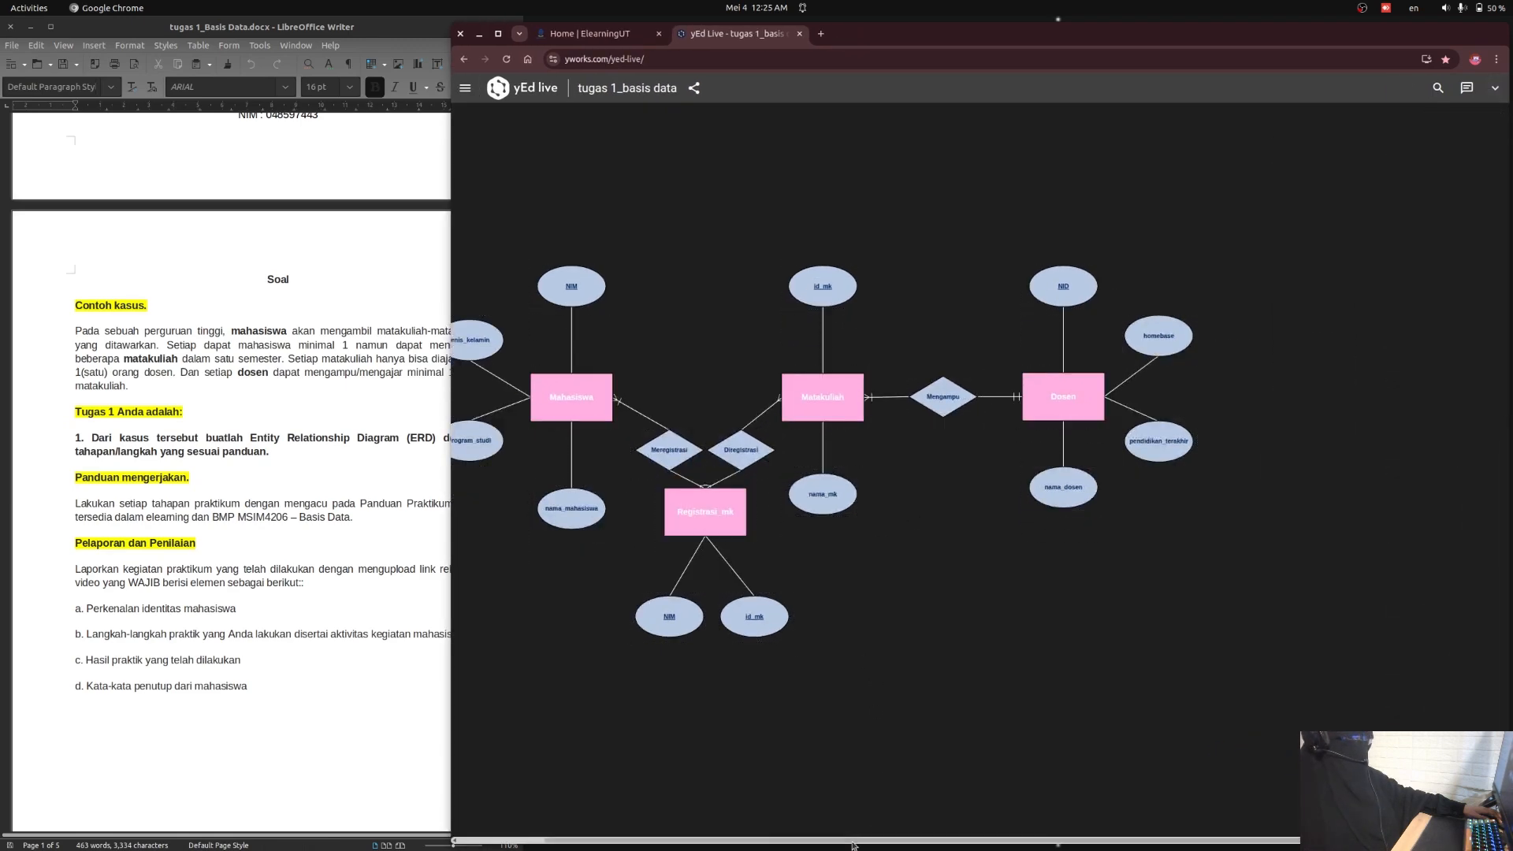
scroll(945, 709, "left", 3)
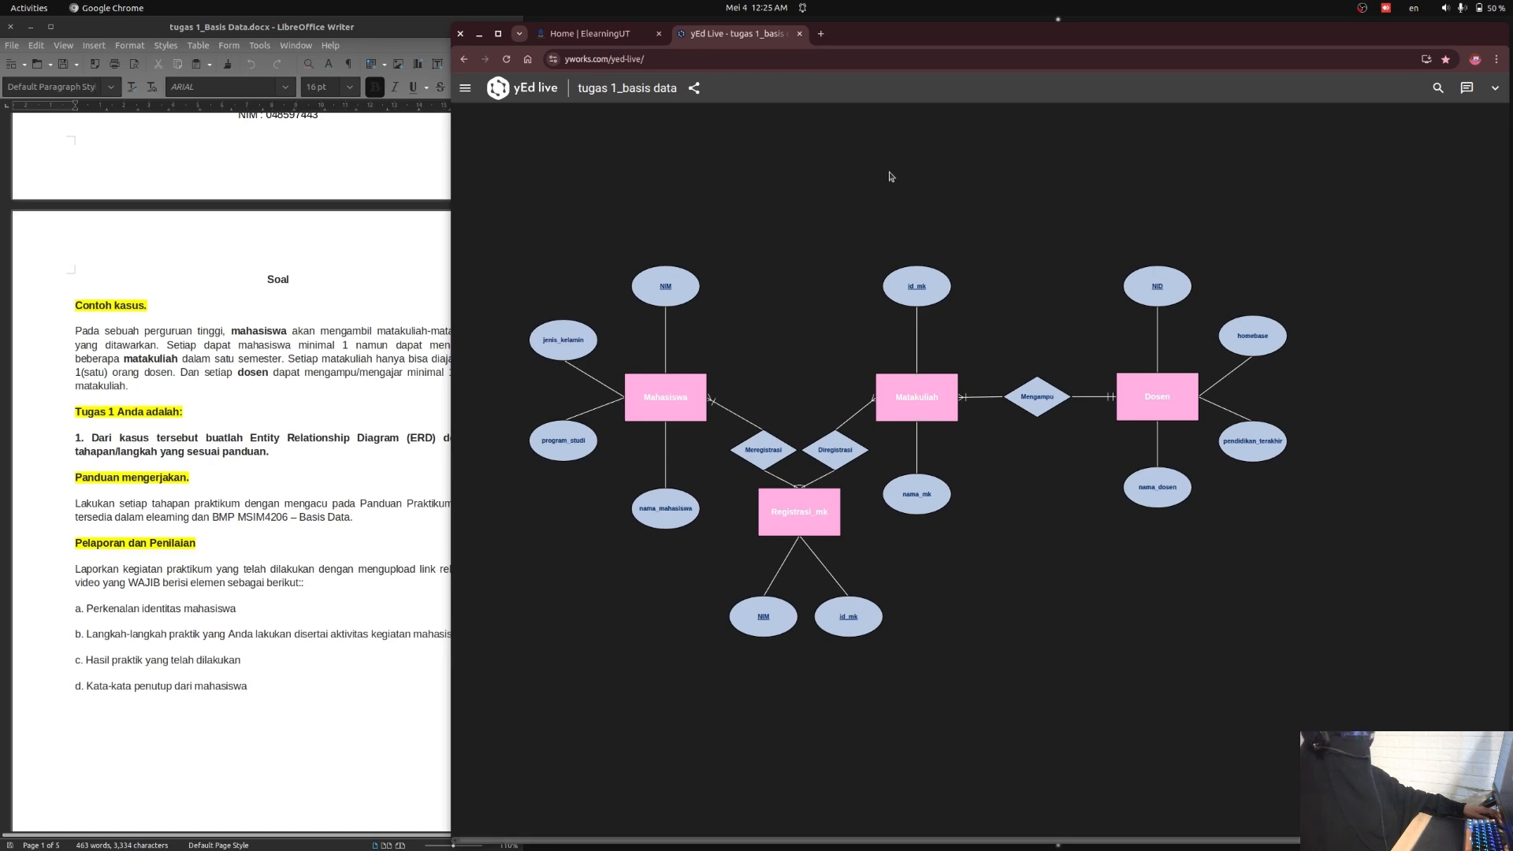